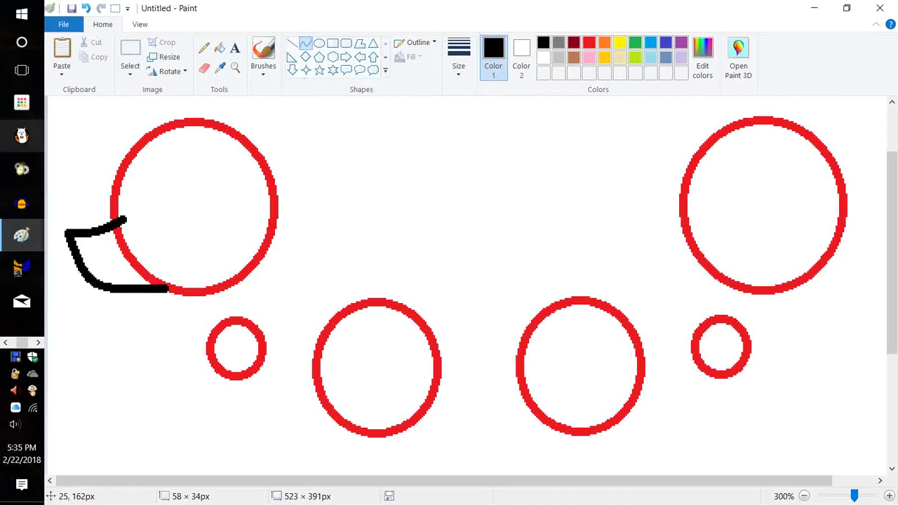
# Step: Outline a small nose shape inside the muzzle's front edge with the Pencil and fill it black
pyautogui.click(203, 48)
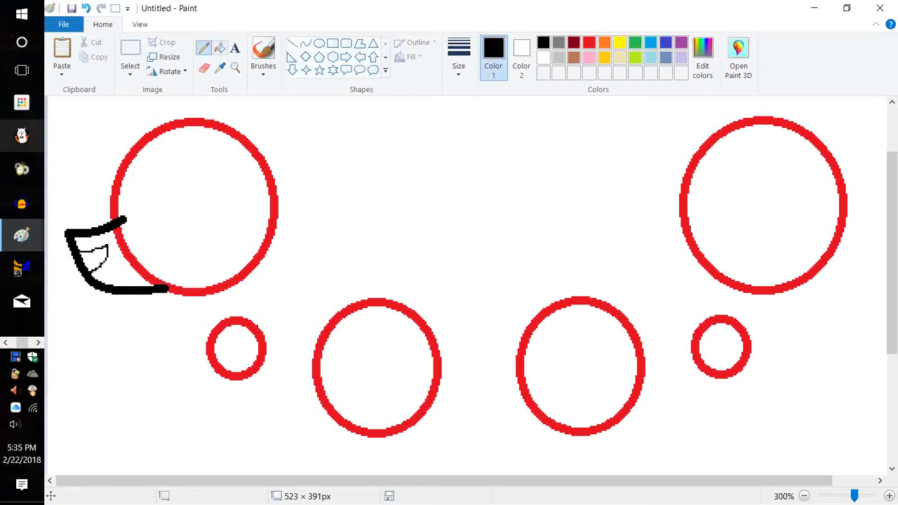
pyautogui.click(219, 47)
pyautogui.click(97, 261)
pyautogui.click(204, 47)
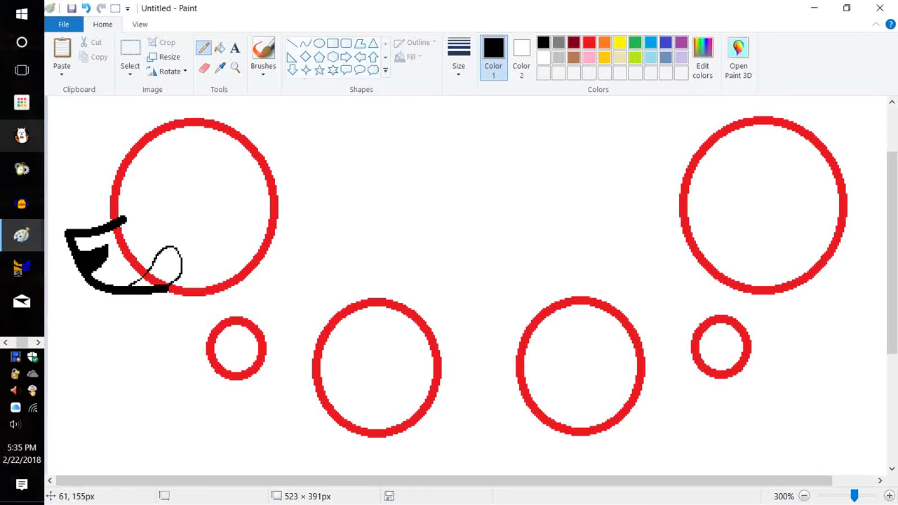
pyautogui.hotkey('ctrl', 'z')
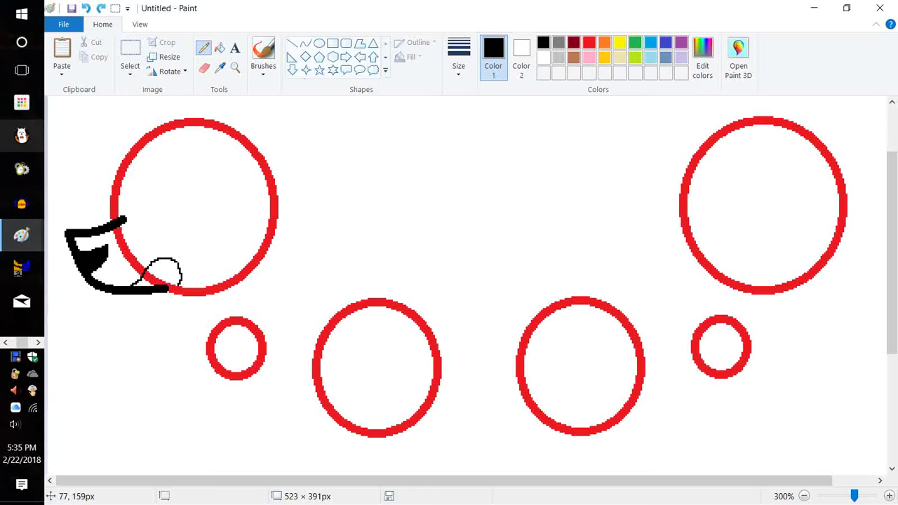
pyautogui.hotkey('ctrl', 'z')
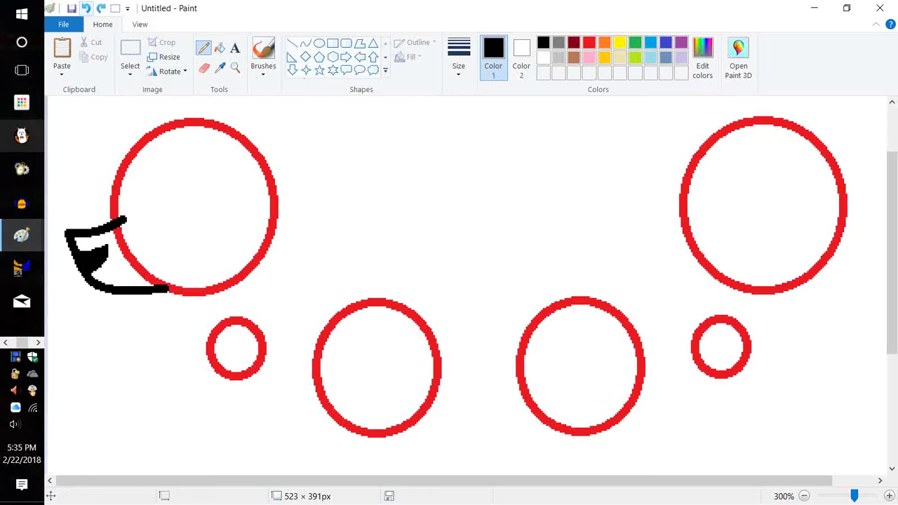
# Step: Draw the far ear with a curved upper edge about 53 × 10 px and a lower edge about 19 × 22 px meeting at its tip
pyautogui.click(305, 43)
pyautogui.moveTo(186, 122)
pyautogui.mouseDown()
pyautogui.moveTo(97, 132)
pyautogui.moveTo(136, 116)
pyautogui.mouseUp()
pyautogui.click(148, 116)
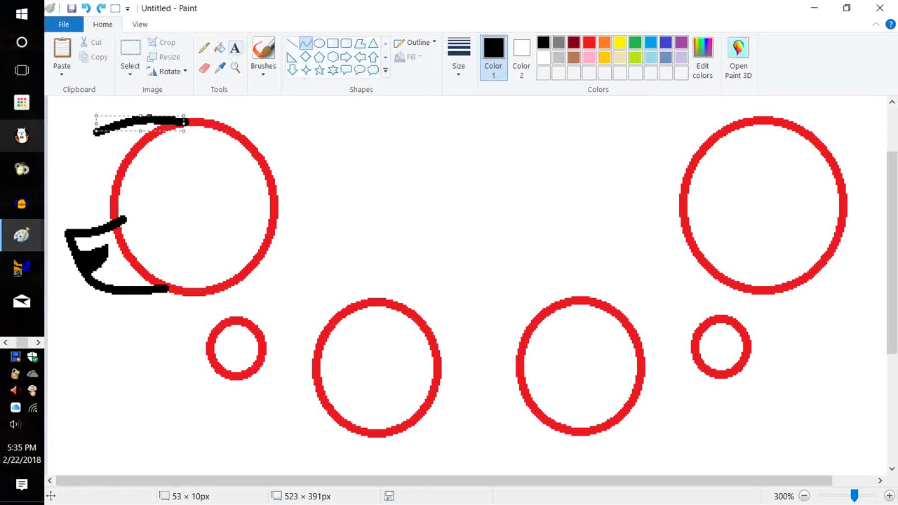
pyautogui.click(305, 43)
pyautogui.moveTo(96, 134)
pyautogui.mouseDown()
pyautogui.moveTo(127, 171)
pyautogui.moveTo(126, 153)
pyautogui.mouseUp()
pyautogui.click(126, 153)
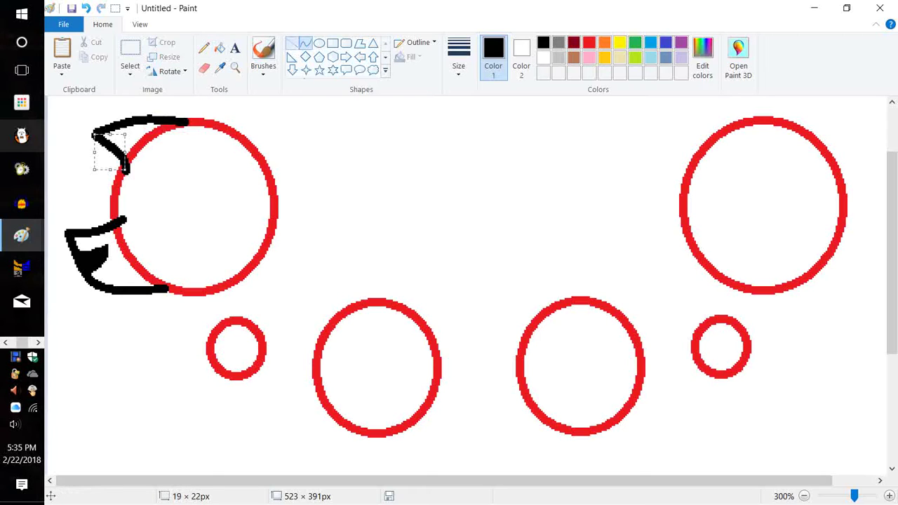
# Step: Draw a curve about 21 × 32 px from the far ear's base to the muzzle, and one about 39 × 56 px from the head's top to the muzzle
pyautogui.click(305, 43)
pyautogui.moveTo(129, 172); pyautogui.dragTo(95, 225)
pyautogui.moveTo(100, 216); pyautogui.dragTo(107, 193)
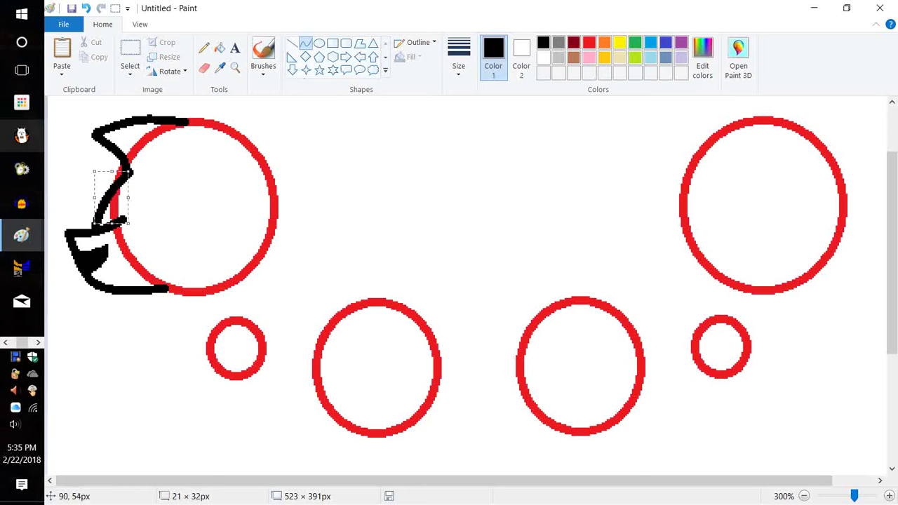
pyautogui.click(203, 47)
pyautogui.click(305, 43)
pyautogui.moveTo(187, 122)
pyautogui.mouseDown()
pyautogui.moveTo(120, 194)
pyautogui.moveTo(117, 216)
pyautogui.mouseUp()
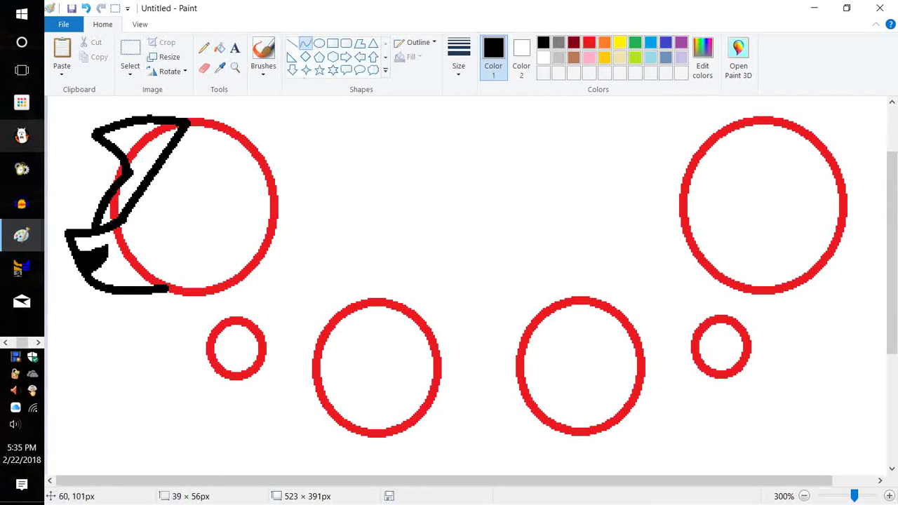
pyautogui.moveTo(174, 142)
pyautogui.mouseDown()
pyautogui.moveTo(151, 136)
pyautogui.moveTo(178, 161)
pyautogui.moveTo(180, 140)
pyautogui.mouseUp()
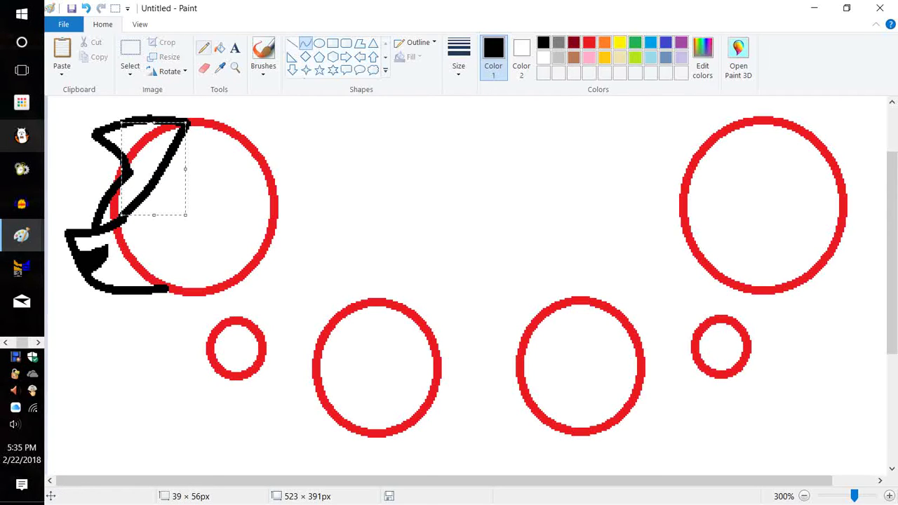
pyautogui.click(204, 48)
# Step: Draw the near ear's front edge as a curve about 43 × 50 px from the head's top, and its back edge down to the head circle
pyautogui.click(306, 44)
pyautogui.scroll(2, 449, 281)
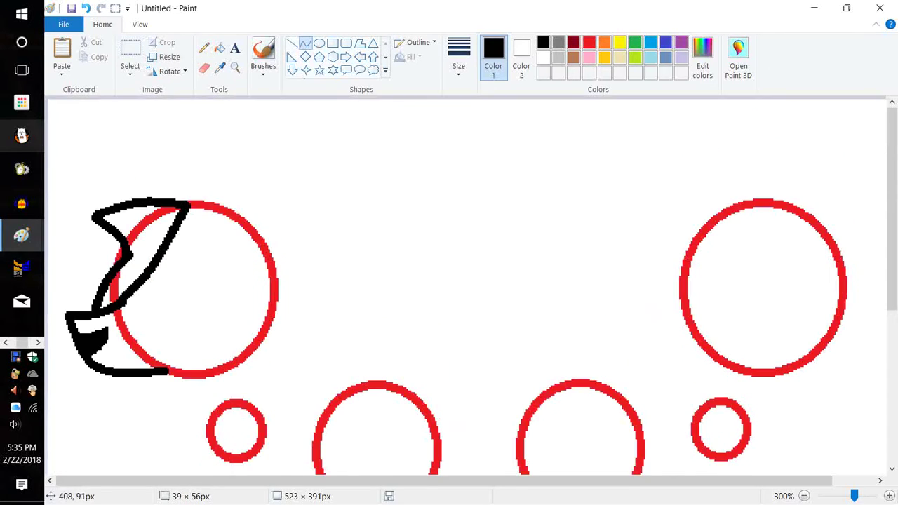
pyautogui.moveTo(187, 205)
pyautogui.mouseDown()
pyautogui.moveTo(262, 131)
pyautogui.moveTo(239, 124)
pyautogui.mouseUp()
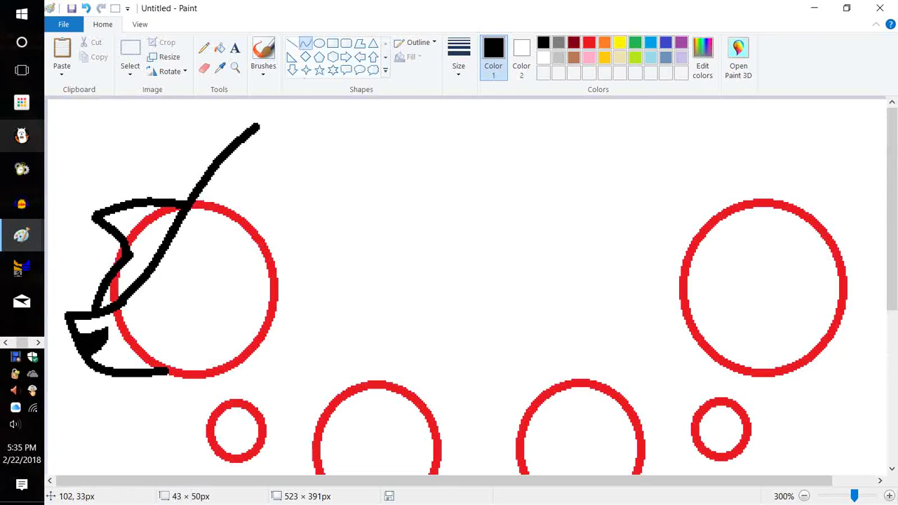
pyautogui.click(225, 154)
pyautogui.click(292, 44)
pyautogui.click(305, 44)
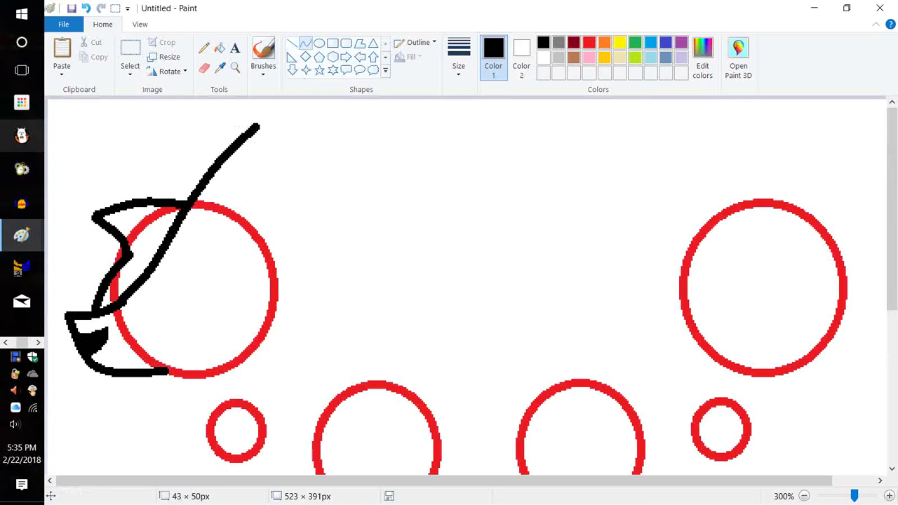
pyautogui.moveTo(258, 126)
pyautogui.mouseDown()
pyautogui.moveTo(268, 261)
pyautogui.moveTo(266, 227)
pyautogui.moveTo(249, 232)
pyautogui.moveTo(273, 300)
pyautogui.moveTo(161, 369)
pyautogui.moveTo(267, 361)
pyautogui.moveTo(237, 365)
pyautogui.mouseUp()
pyautogui.click(251, 217)
pyautogui.click(293, 44)
pyautogui.click(305, 44)
pyautogui.moveTo(260, 311); pyautogui.dragTo(302, 279)
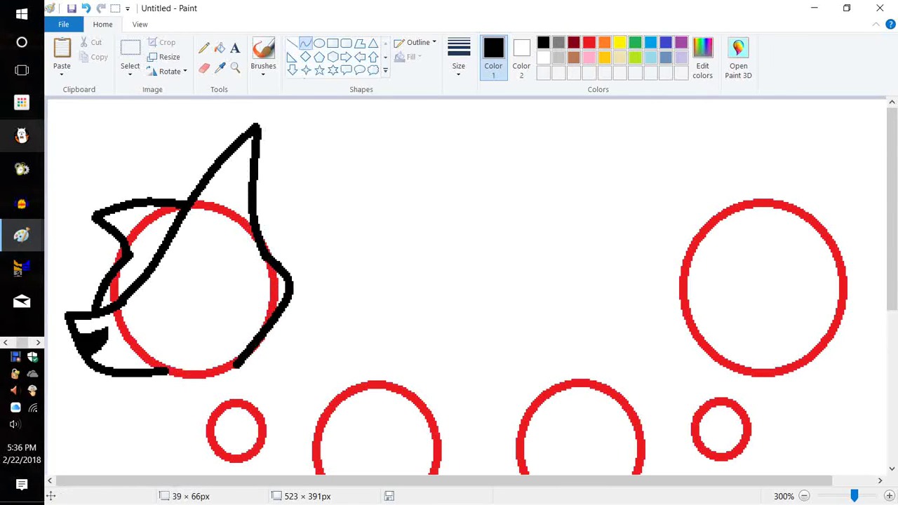
pyautogui.hotkey('ctrl', 'z')
# Step: Draw a jaw curve about 82 × 47 px from the chin to a cheek point, and join it to the ear's back edge with a 22 × 25 px curve
pyautogui.moveTo(167, 372); pyautogui.dragTo(304, 294)
pyautogui.moveTo(238, 339); pyautogui.dragTo(211, 337)
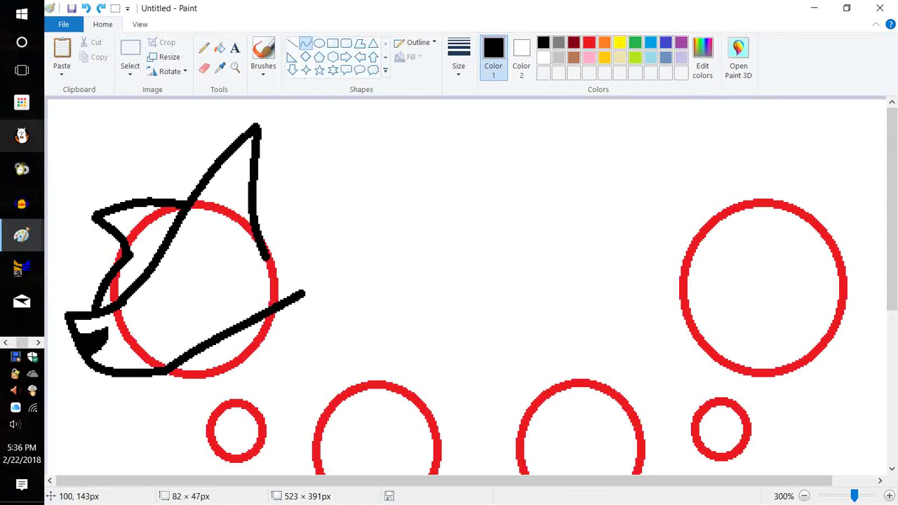
pyautogui.click(204, 48)
pyautogui.click(306, 43)
pyautogui.moveTo(265, 253)
pyautogui.mouseDown()
pyautogui.moveTo(301, 294)
pyautogui.moveTo(283, 280)
pyautogui.mouseUp()
pyautogui.click(284, 280)
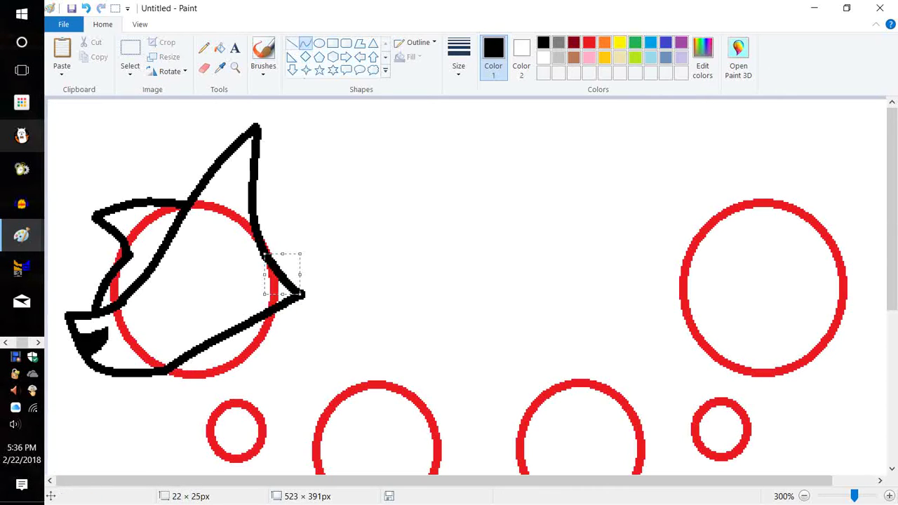
# Step: Draw an outward-bulging curve about 17 × 82 px behind the near ear, from its tip to the cheek line
pyautogui.moveTo(257, 129); pyautogui.dragTo(274, 263)
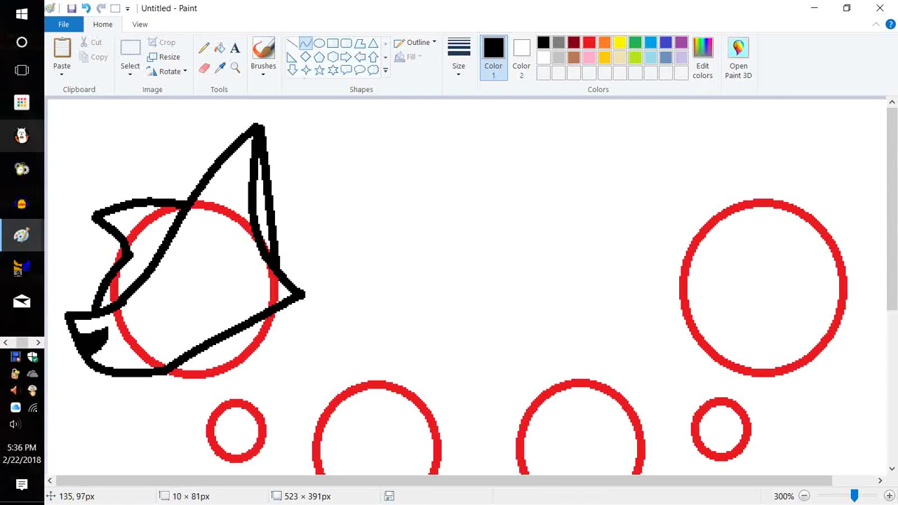
pyautogui.moveTo(279, 223); pyautogui.dragTo(290, 226)
pyautogui.click(289, 226)
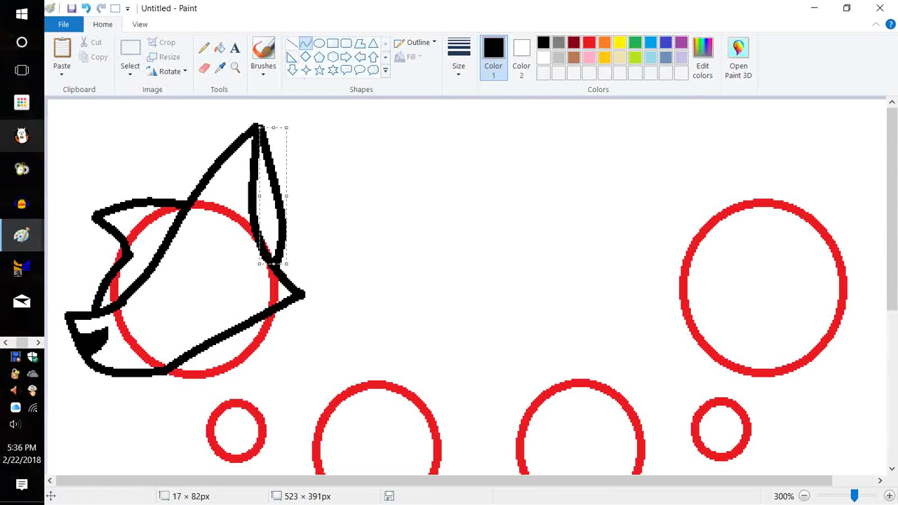
# Step: Draw the front of the neck and chest with curves about 11 × 40 px and 15 × 17 px from the jaw to the small left circle
pyautogui.scroll(-3, 215, 258)
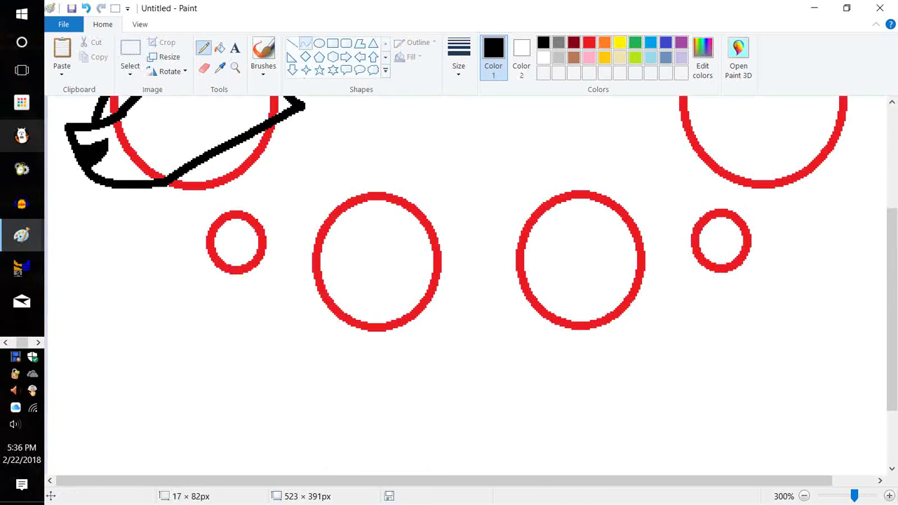
pyautogui.moveTo(195, 165)
pyautogui.mouseDown()
pyautogui.moveTo(200, 188)
pyautogui.moveTo(186, 231)
pyautogui.mouseUp()
pyautogui.moveTo(194, 199); pyautogui.dragTo(203, 200)
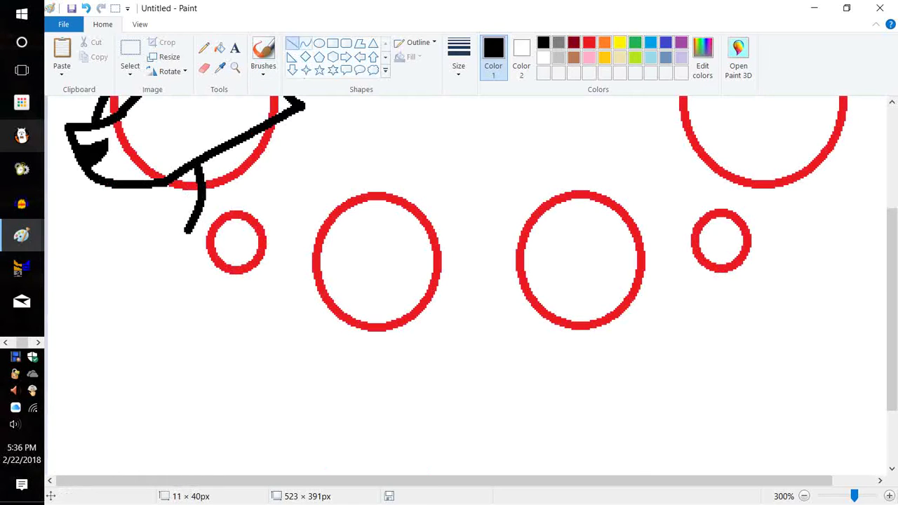
pyautogui.moveTo(190, 231)
pyautogui.mouseDown()
pyautogui.moveTo(218, 254)
pyautogui.moveTo(215, 264)
pyautogui.moveTo(201, 255)
pyautogui.mouseUp()
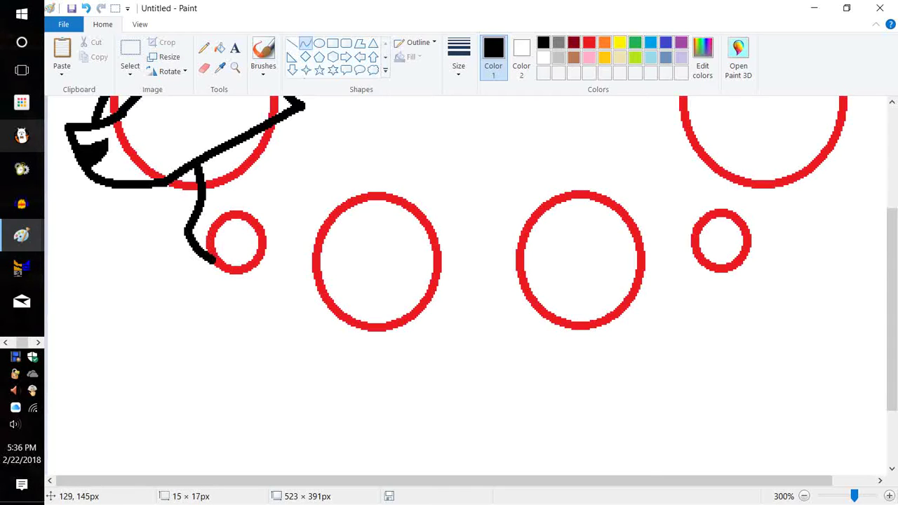
# Step: Draw the front leg's leading edge about 69 × 125 px through the small left circle, and the paw's top edge about 17 × 8 px
pyautogui.moveTo(278, 156)
pyautogui.mouseDown()
pyautogui.moveTo(218, 253)
pyautogui.moveTo(169, 361)
pyautogui.moveTo(151, 374)
pyautogui.moveTo(194, 305)
pyautogui.mouseUp()
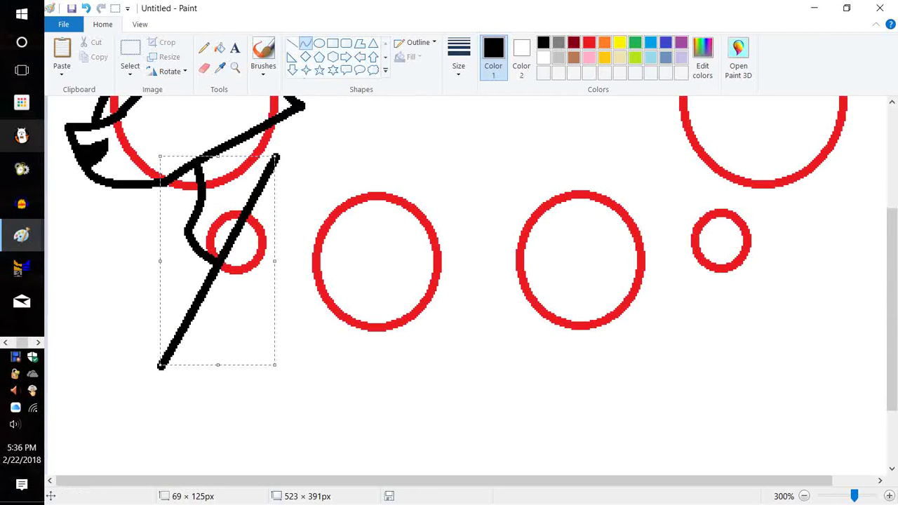
pyautogui.click(204, 47)
pyautogui.click(306, 43)
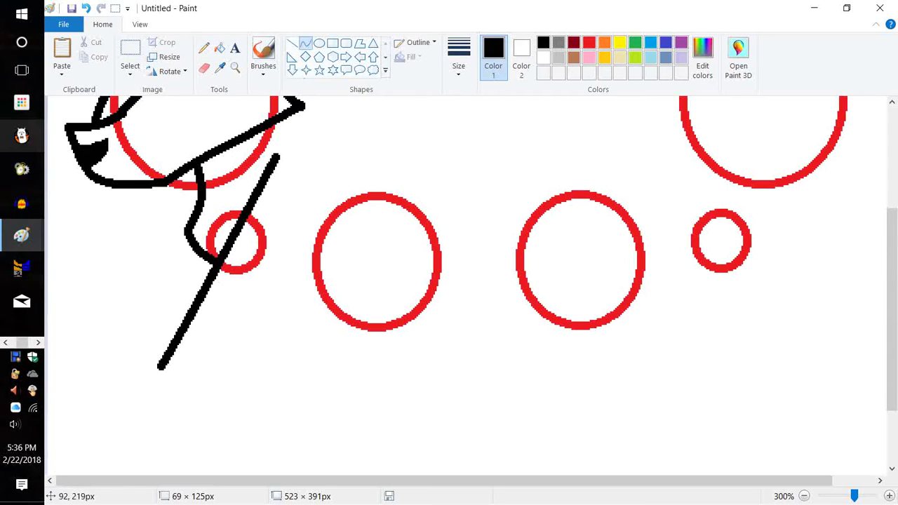
pyautogui.moveTo(159, 367); pyautogui.dragTo(134, 357)
pyautogui.click(204, 47)
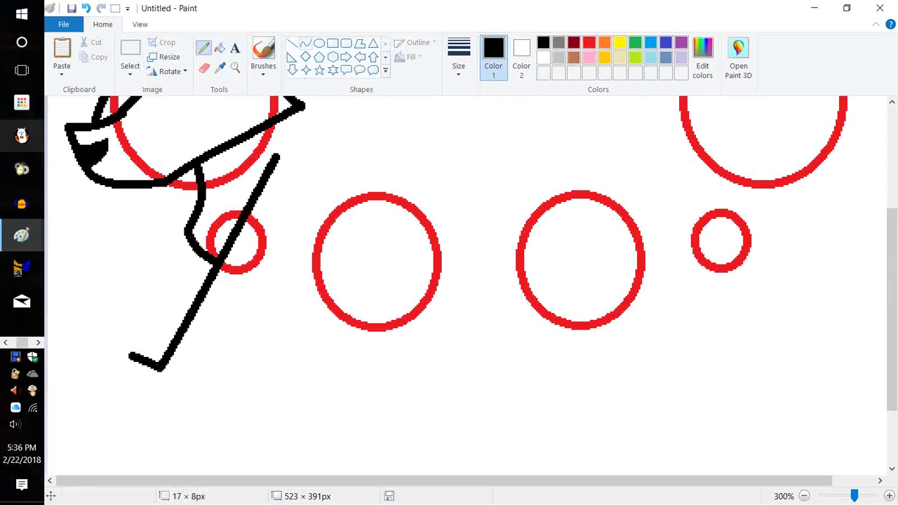
# Step: Draw the paw's front edge as a curve about 9 × 25 px and add a toe curve about 10 × 10 px inside it
pyautogui.click(306, 43)
pyautogui.moveTo(130, 356); pyautogui.dragTo(133, 393)
pyautogui.click(204, 48)
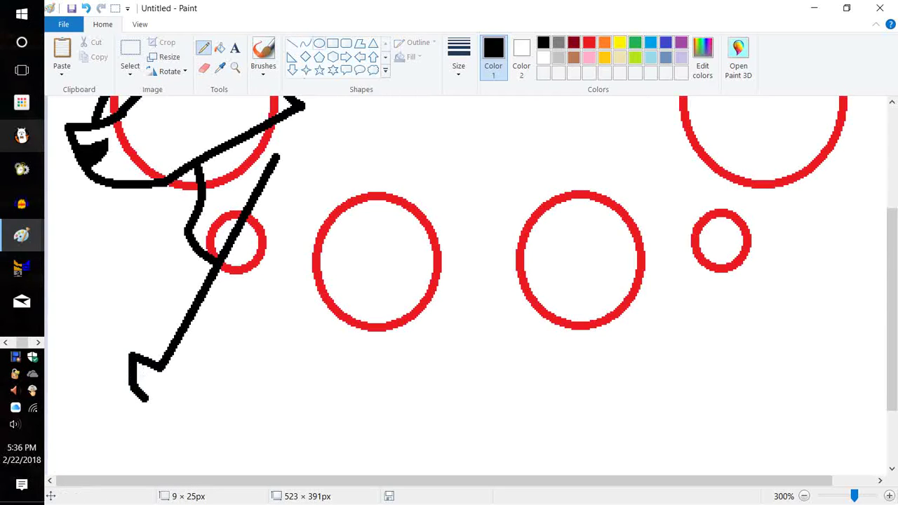
pyautogui.click(306, 43)
pyautogui.moveTo(168, 384); pyautogui.dragTo(152, 374)
pyautogui.click(170, 387)
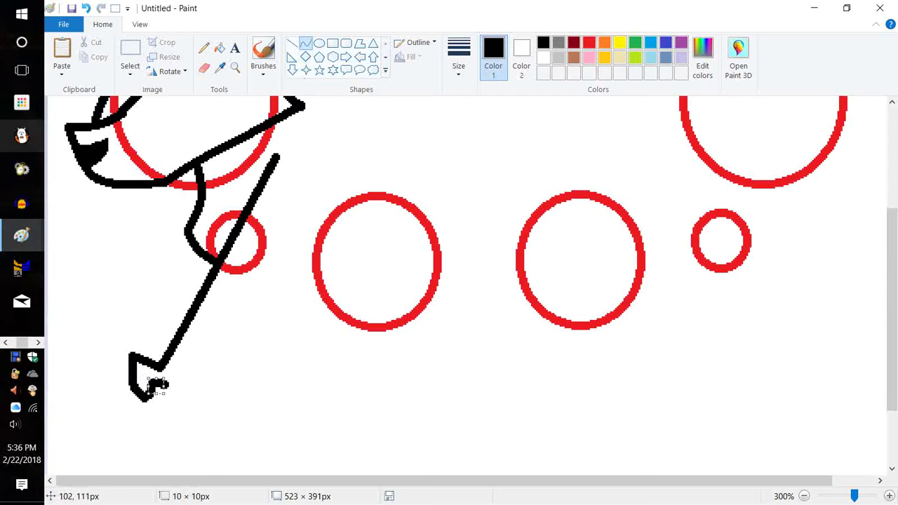
pyautogui.click(204, 48)
# Step: Draw the underside of the front paw as a curve about 23 × 8 px
pyautogui.click(306, 44)
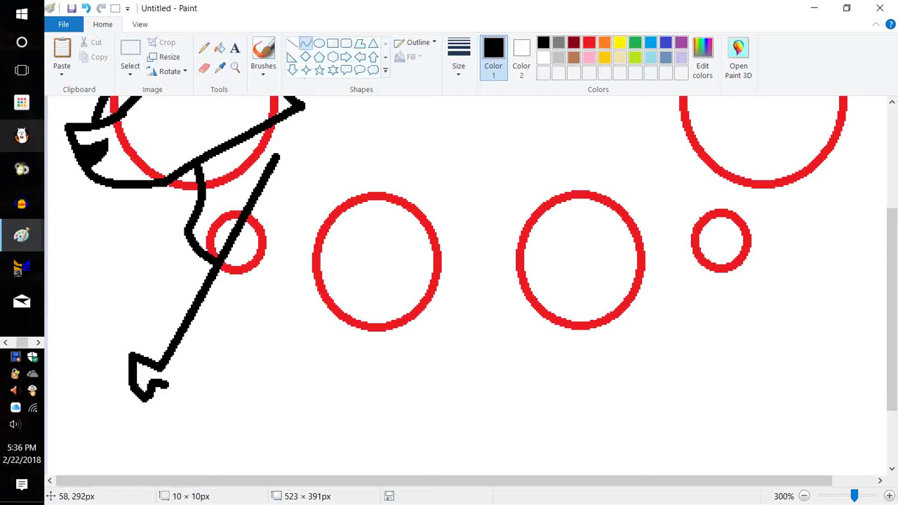
pyautogui.moveTo(142, 402); pyautogui.dragTo(187, 405)
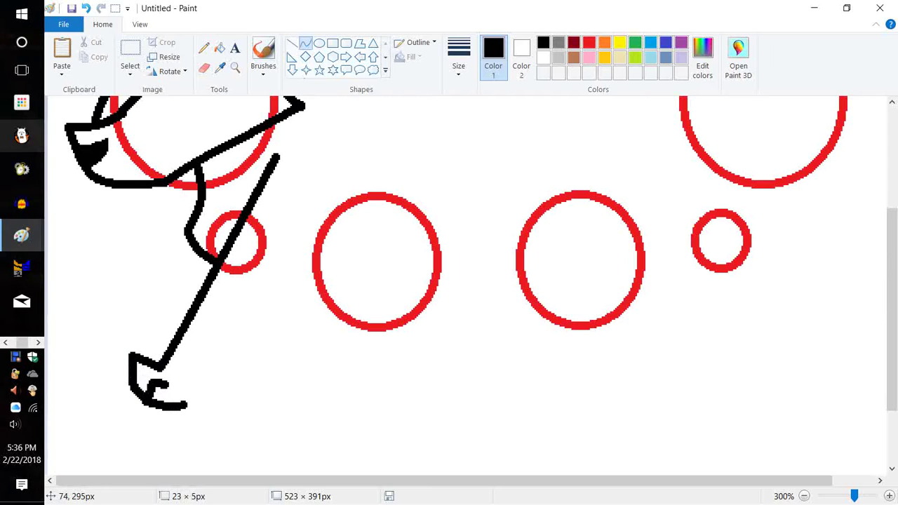
pyautogui.click(173, 406)
pyautogui.click(204, 48)
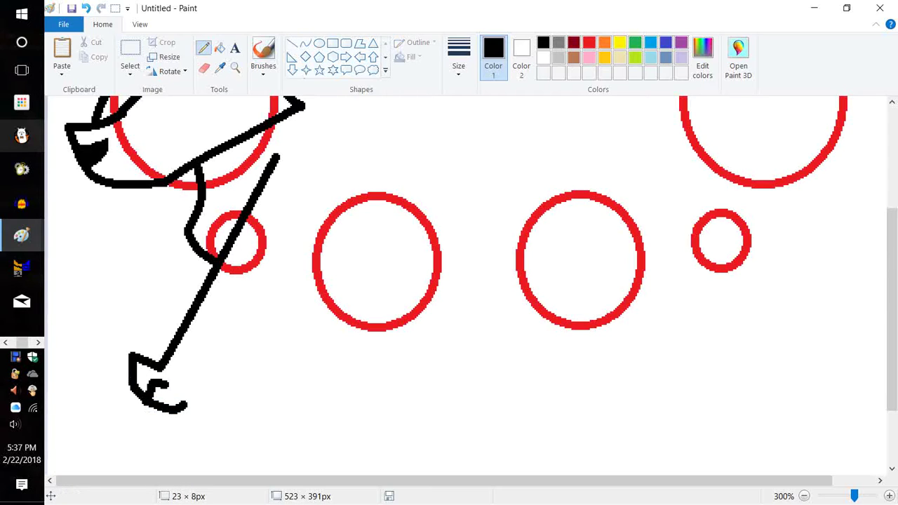
# Step: Draw the front leg's rear edge about 82 × 104 px up to the left body circle, and cap it with an elbow curve about 25 × 8 px
pyautogui.click(306, 43)
pyautogui.moveTo(184, 404)
pyautogui.mouseDown()
pyautogui.moveTo(319, 221)
pyautogui.moveTo(321, 230)
pyautogui.mouseUp()
pyautogui.moveTo(283, 272); pyautogui.dragTo(270, 289)
pyautogui.click(270, 289)
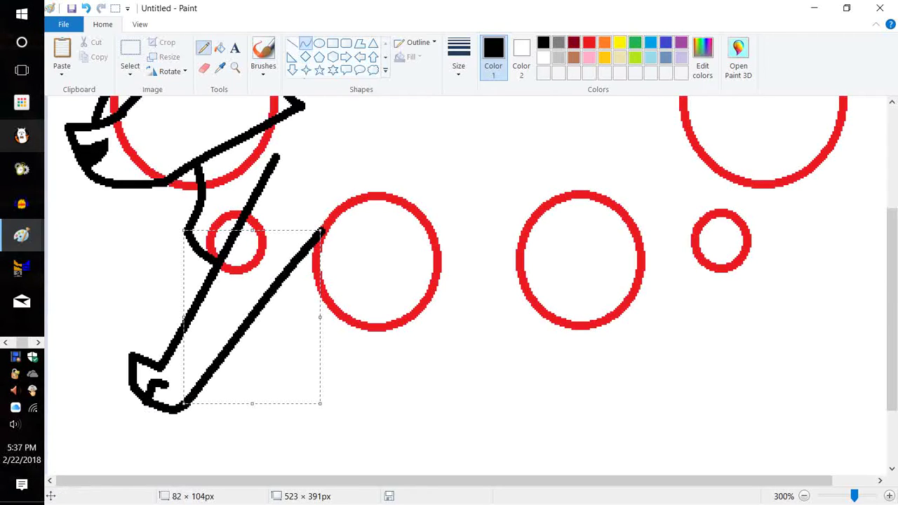
pyautogui.click(204, 47)
pyautogui.click(306, 43)
pyautogui.moveTo(323, 227)
pyautogui.mouseDown()
pyautogui.moveTo(290, 205)
pyautogui.moveTo(284, 219)
pyautogui.moveTo(309, 214)
pyautogui.mouseUp()
pyautogui.click(310, 215)
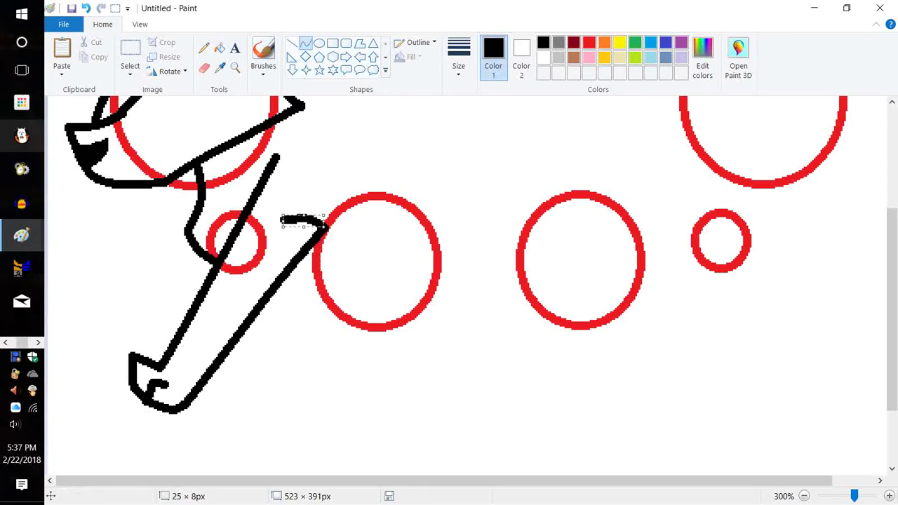
pyautogui.click(204, 47)
# Step: Draw a curve about 7 × 37 px from the chest down to the front leg's leading edge
pyautogui.click(306, 43)
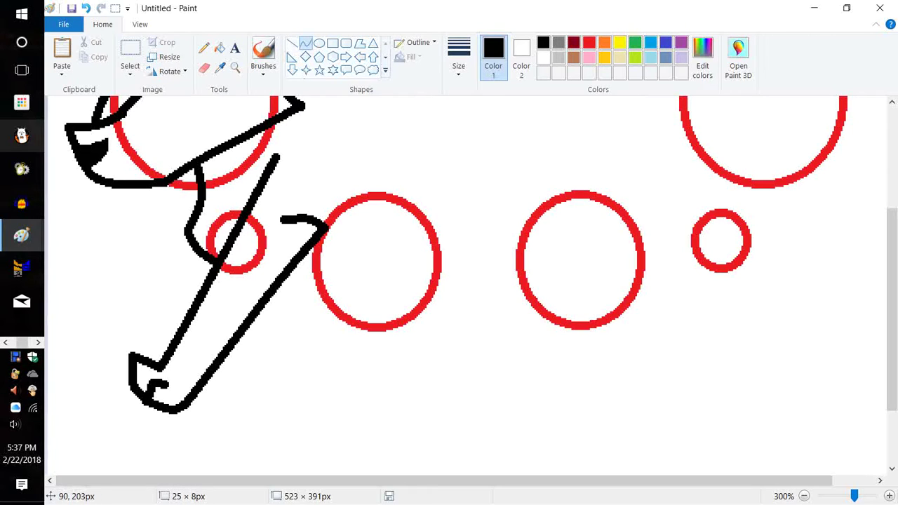
pyautogui.moveTo(202, 253)
pyautogui.mouseDown()
pyautogui.moveTo(190, 307)
pyautogui.moveTo(186, 300)
pyautogui.mouseUp()
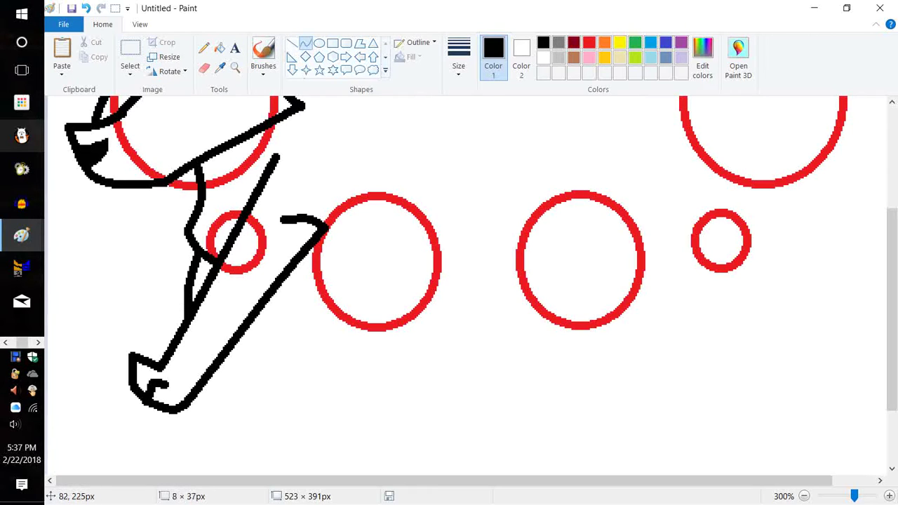
pyautogui.click(203, 47)
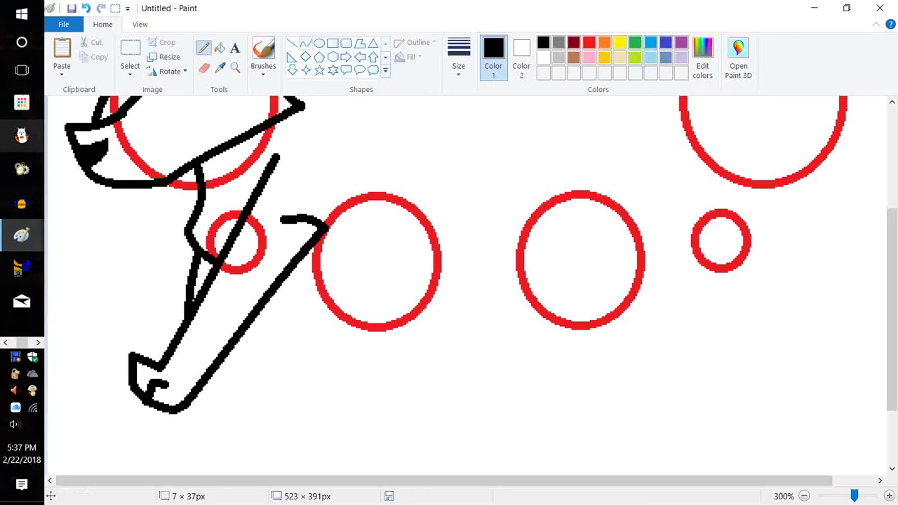
# Step: Draw the back line from the jaw over the left body circle with a curve about 85 × 28 px, and extend it by about 34 × 5 px
pyautogui.click(305, 43)
pyautogui.moveTo(261, 129)
pyautogui.mouseDown()
pyautogui.moveTo(408, 177)
pyautogui.moveTo(323, 176)
pyautogui.mouseUp()
pyautogui.click(292, 44)
pyautogui.click(306, 44)
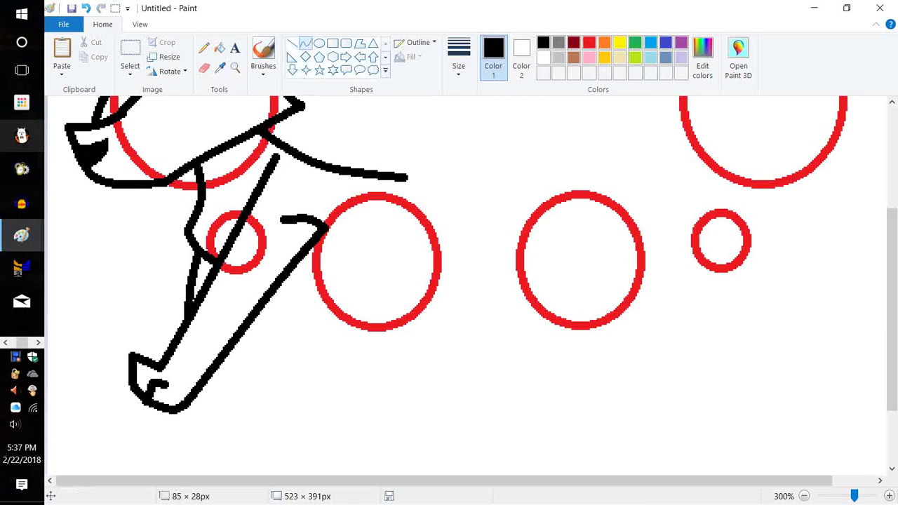
pyautogui.moveTo(392, 178); pyautogui.dragTo(456, 169)
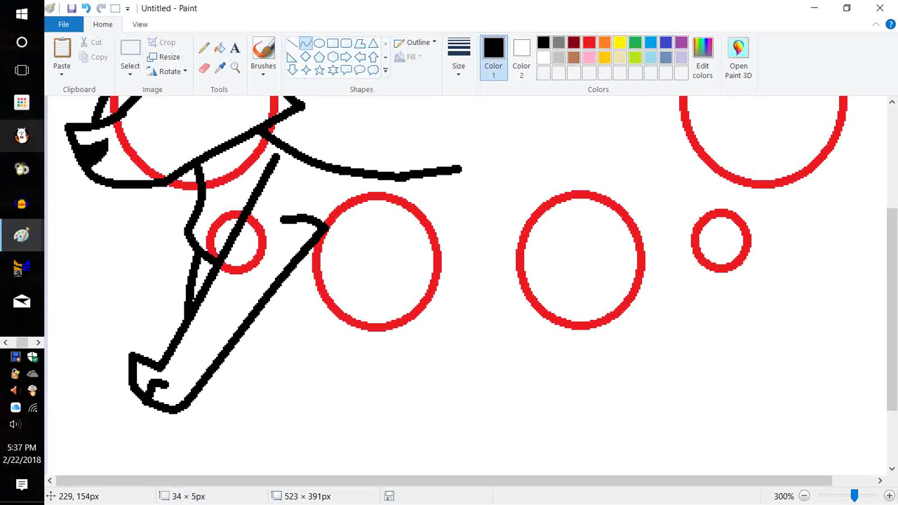
# Step: Draw the rump and thigh's rear edge as a curve about 23 × 103 px down from the end of the back line
pyautogui.click(438, 170)
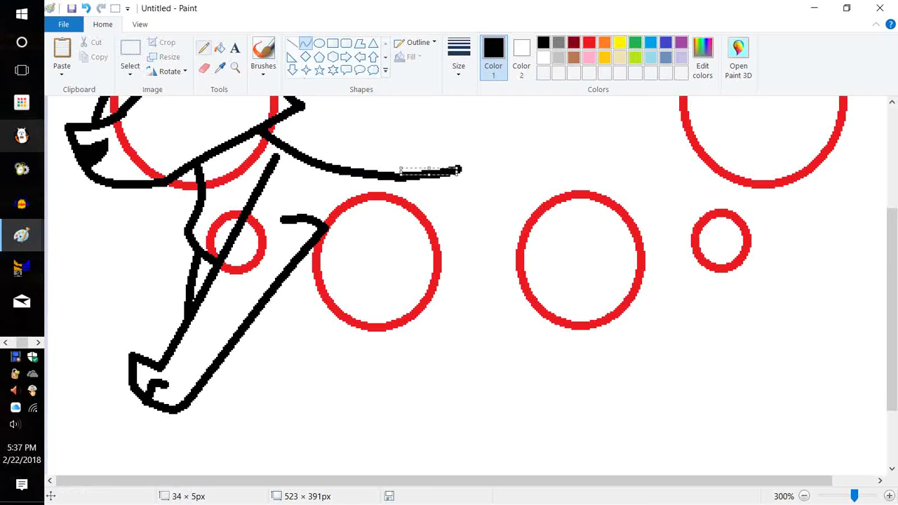
pyautogui.click(292, 44)
pyautogui.click(305, 44)
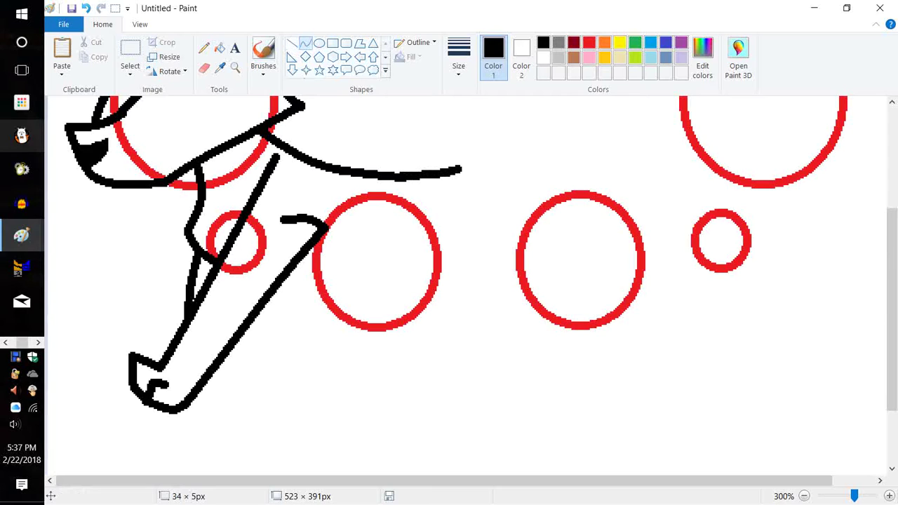
pyautogui.moveTo(460, 170); pyautogui.dragTo(423, 343)
pyautogui.moveTo(438, 287); pyautogui.dragTo(460, 289)
pyautogui.click(291, 43)
pyautogui.click(306, 44)
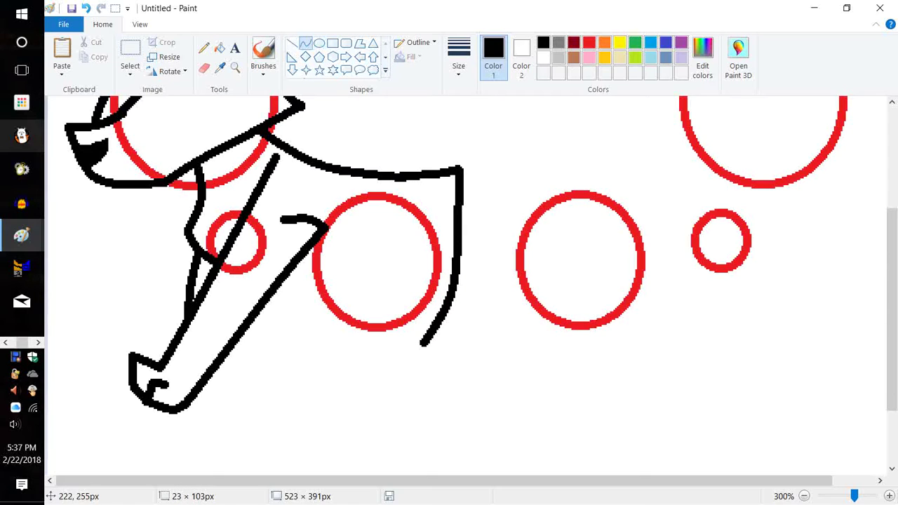
# Step: Draw the hind heel as a curve about 29 × 6 px, and the lower hind leg's rear edge as a curve about 43 × 52 px
pyautogui.moveTo(421, 342)
pyautogui.mouseDown()
pyautogui.moveTo(474, 335)
pyautogui.moveTo(455, 365)
pyautogui.moveTo(468, 331)
pyautogui.moveTo(458, 342)
pyautogui.mouseUp()
pyautogui.click(458, 342)
pyautogui.click(305, 44)
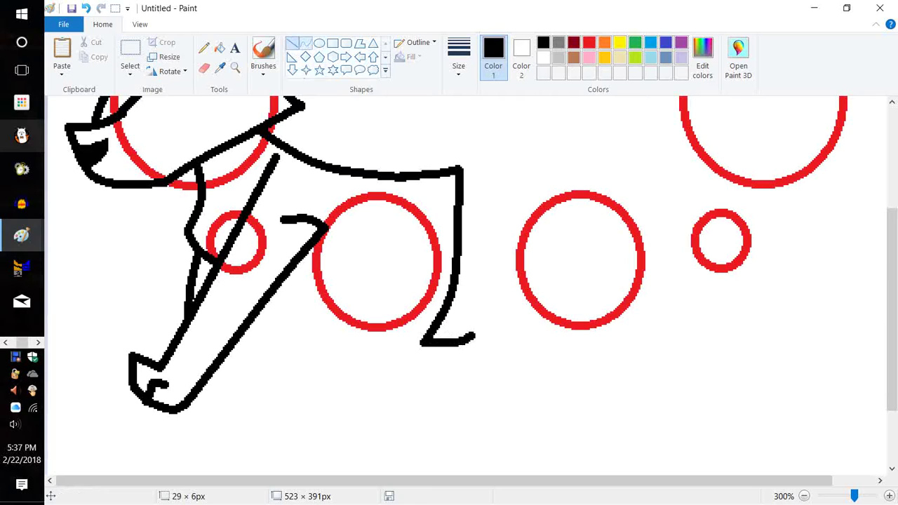
pyautogui.moveTo(476, 337)
pyautogui.mouseDown()
pyautogui.moveTo(390, 429)
pyautogui.moveTo(401, 424)
pyautogui.mouseUp()
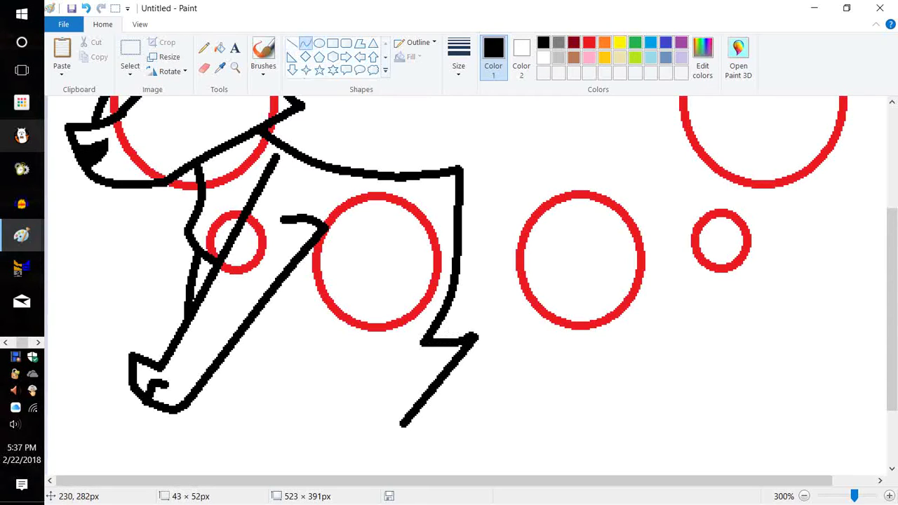
pyautogui.moveTo(462, 376); pyautogui.dragTo(464, 381)
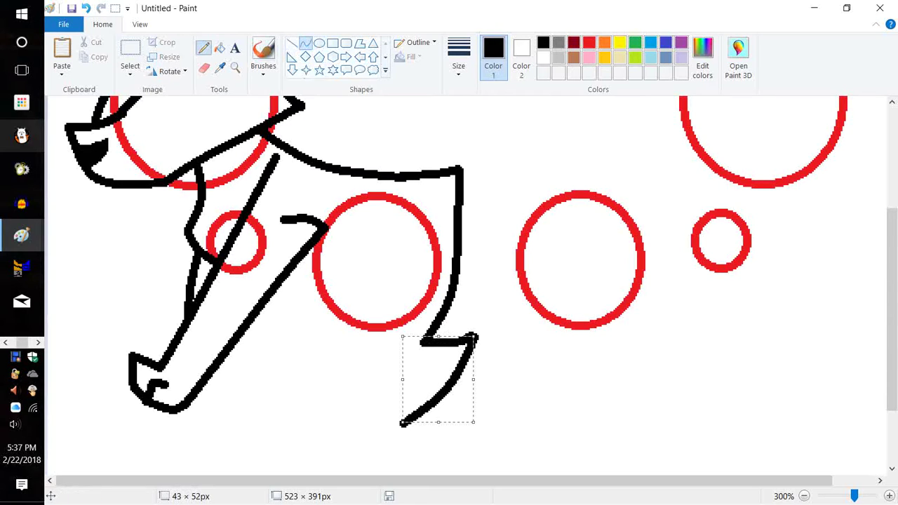
# Step: Copy the front paw with a transparent free-form selection, and place the pasted copy beneath the left body circle beside the hind leg
pyautogui.click(203, 47)
pyautogui.click(130, 66)
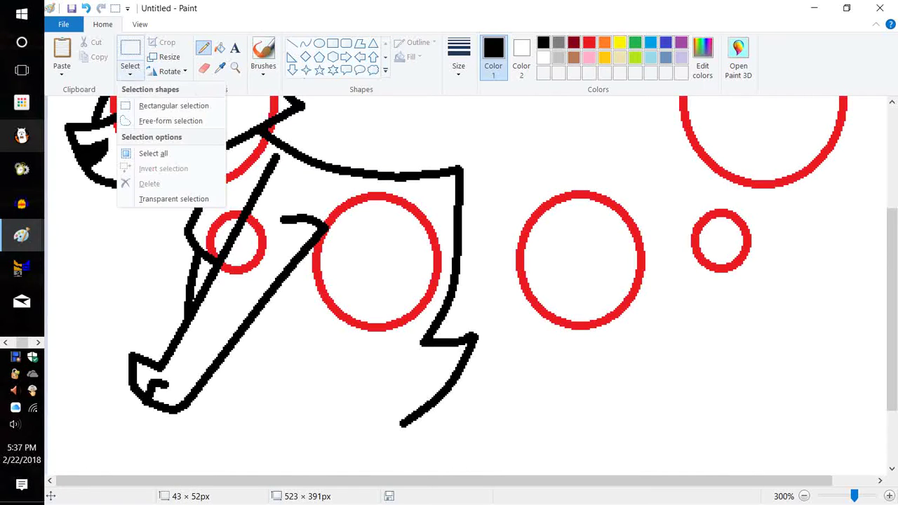
pyautogui.click(171, 121)
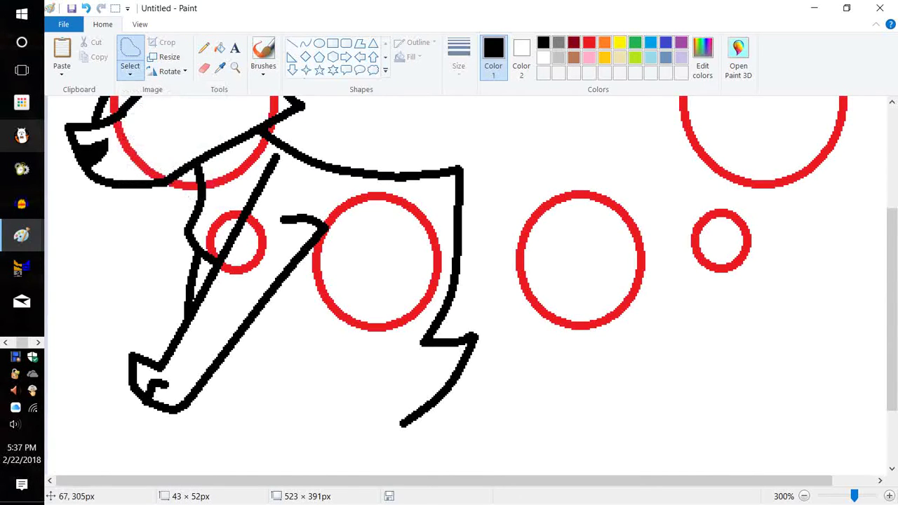
pyautogui.moveTo(162, 423)
pyautogui.mouseDown()
pyautogui.moveTo(116, 407)
pyautogui.moveTo(105, 373)
pyautogui.moveTo(122, 339)
pyautogui.moveTo(213, 367)
pyautogui.moveTo(216, 394)
pyautogui.moveTo(160, 425)
pyautogui.mouseUp()
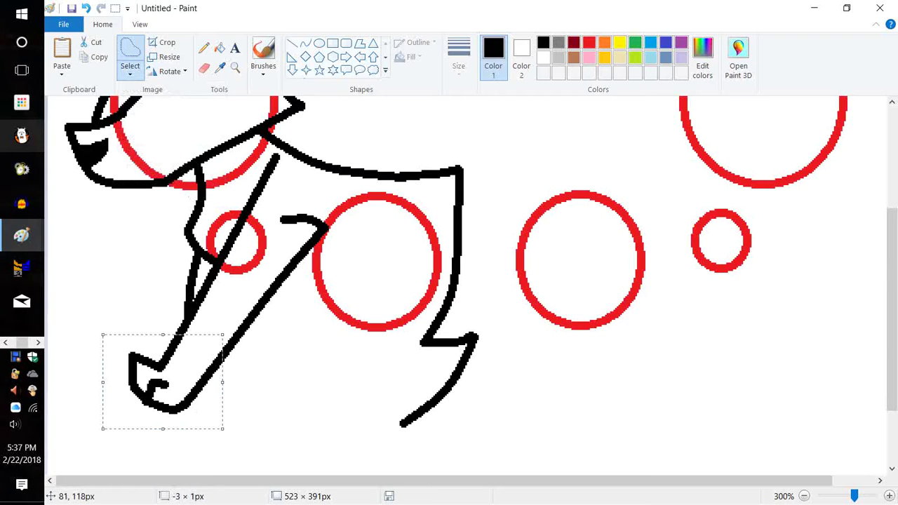
pyautogui.click(130, 70)
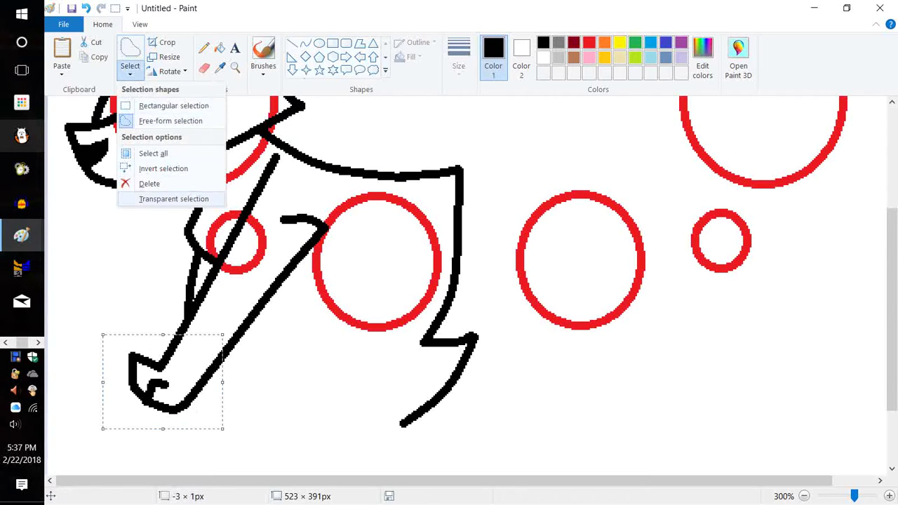
pyautogui.click(174, 199)
pyautogui.click(94, 57)
pyautogui.click(62, 51)
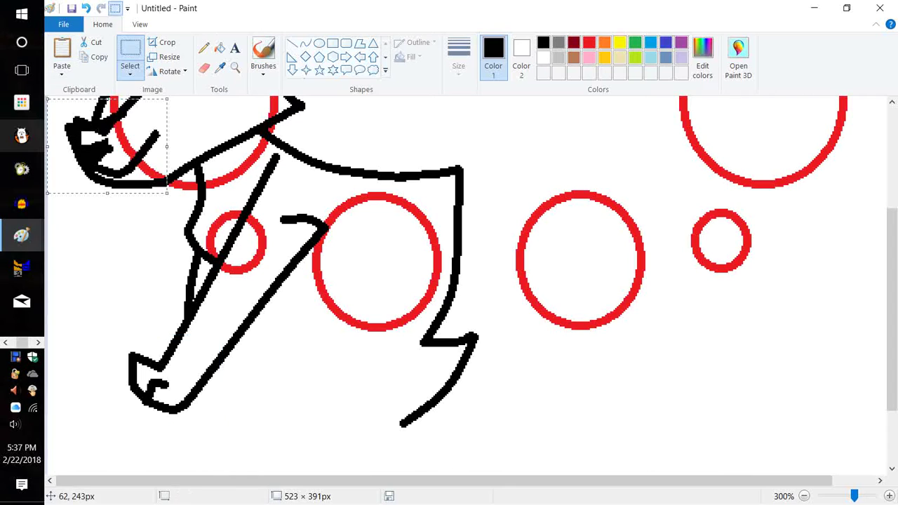
pyautogui.moveTo(107, 166); pyautogui.dragTo(327, 401)
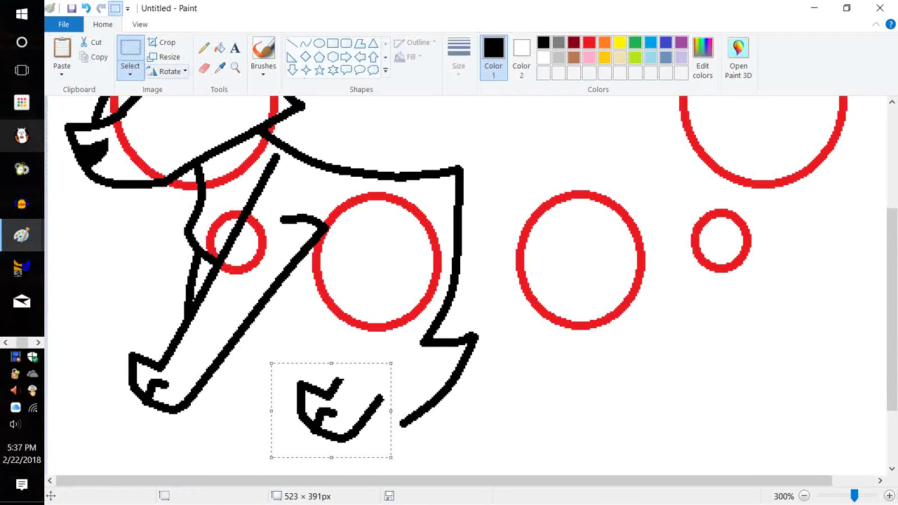
# Step: Skew the pasted paw horizontally and fit it to the hind leg's lower end, with a line about 16 × 15 px extending its front edge
pyautogui.click(168, 71)
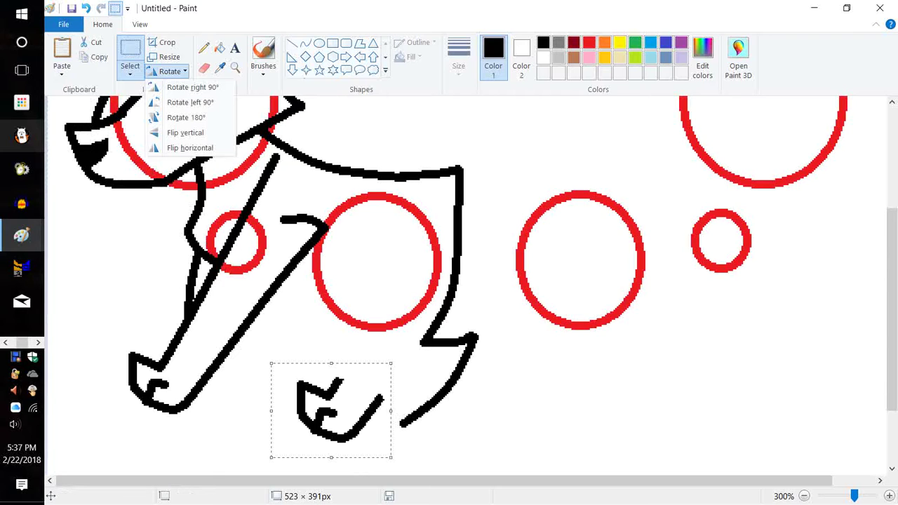
pyautogui.click(168, 71)
pyautogui.click(168, 57)
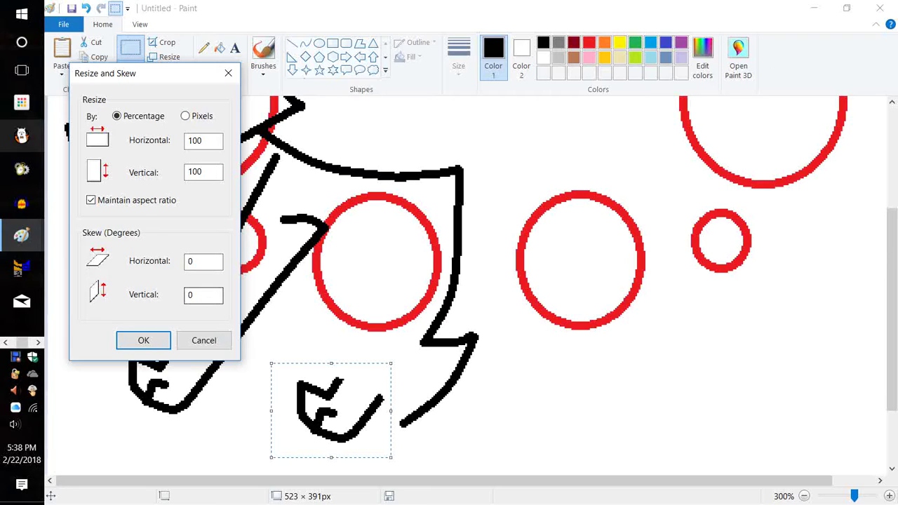
pyautogui.click(203, 261)
pyautogui.click(144, 340)
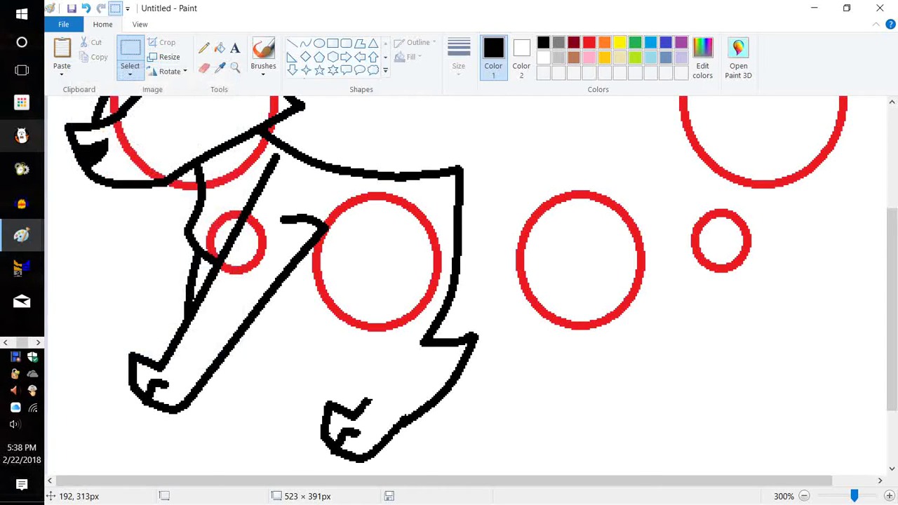
pyautogui.moveTo(371, 437)
pyautogui.mouseDown()
pyautogui.moveTo(349, 400)
pyautogui.moveTo(385, 402)
pyautogui.moveTo(419, 359)
pyautogui.mouseUp()
# Step: Draw the hind leg's front edge as a curve about 19 × 60 px, and the belly line about 58 × 8 px to the front leg
pyautogui.click(305, 42)
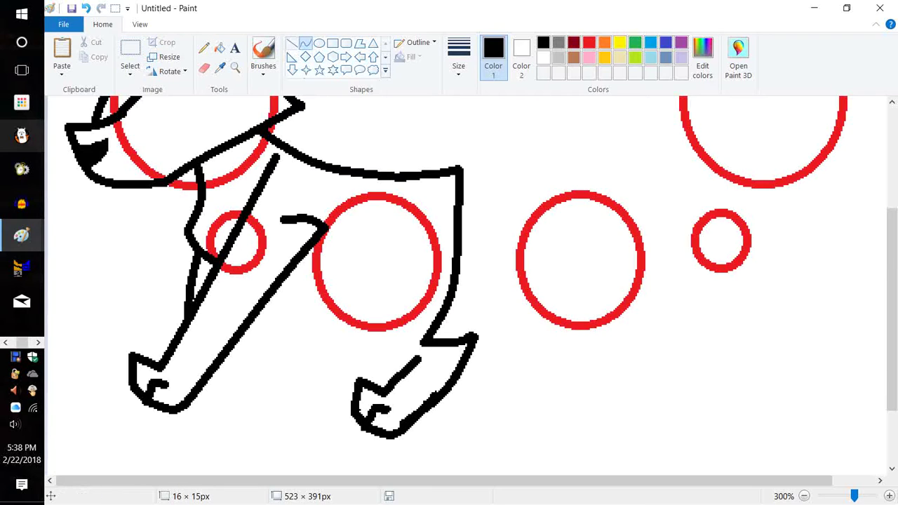
pyautogui.moveTo(414, 359)
pyautogui.mouseDown()
pyautogui.moveTo(370, 317)
pyautogui.moveTo(382, 258)
pyautogui.mouseUp()
pyautogui.moveTo(399, 321); pyautogui.dragTo(385, 344)
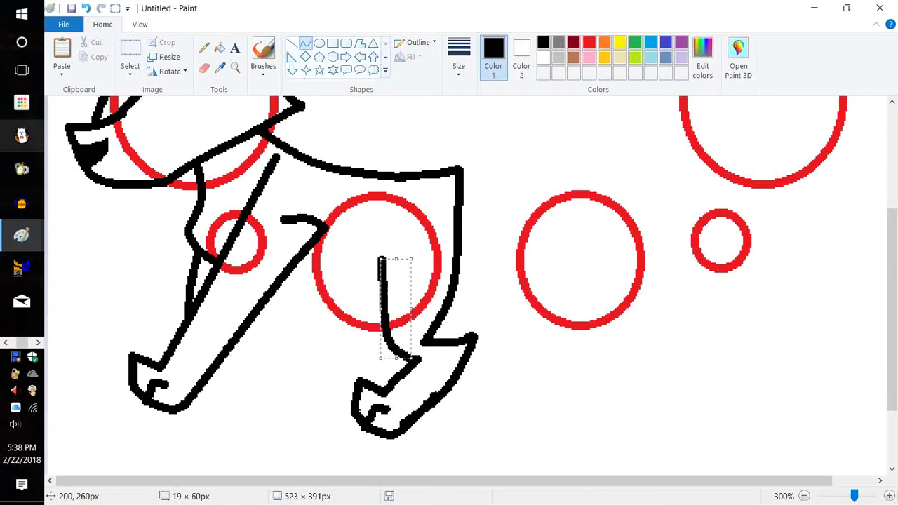
pyautogui.click(203, 48)
pyautogui.click(305, 44)
pyautogui.moveTo(382, 288)
pyautogui.mouseDown()
pyautogui.moveTo(291, 256)
pyautogui.moveTo(280, 279)
pyautogui.moveTo(336, 292)
pyautogui.mouseUp()
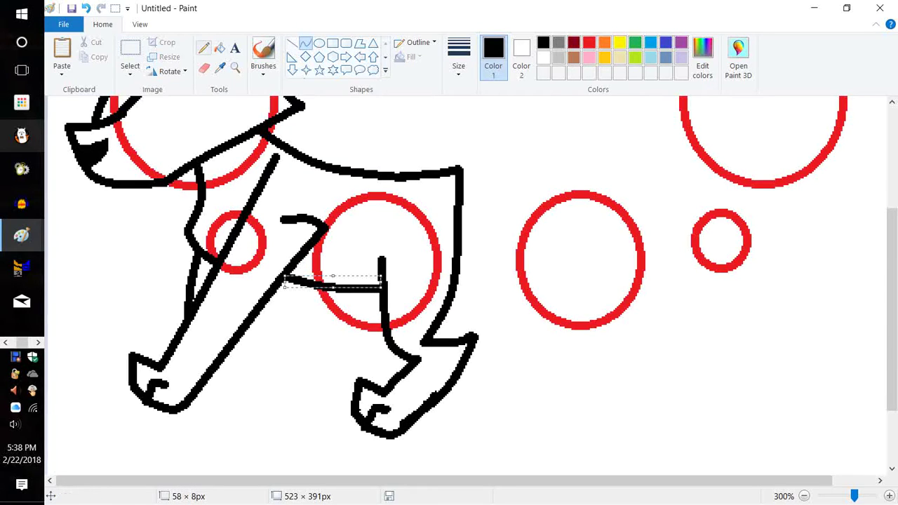
pyautogui.click(204, 47)
# Step: Outline the far hind leg with a curve about 22 × 50 px down from the belly and a short one about 9 × 8 px to the paw
pyautogui.click(305, 43)
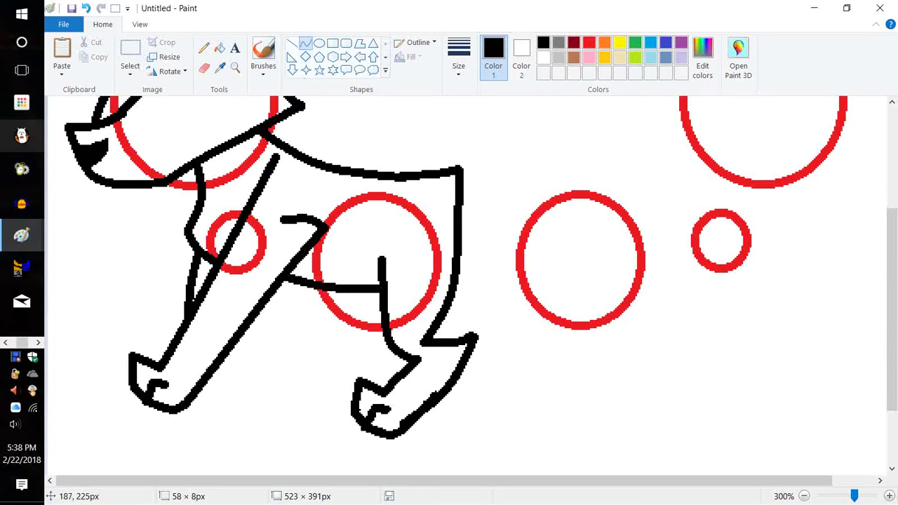
pyautogui.moveTo(364, 291)
pyautogui.mouseDown()
pyautogui.moveTo(399, 373)
pyautogui.moveTo(375, 354)
pyautogui.mouseUp()
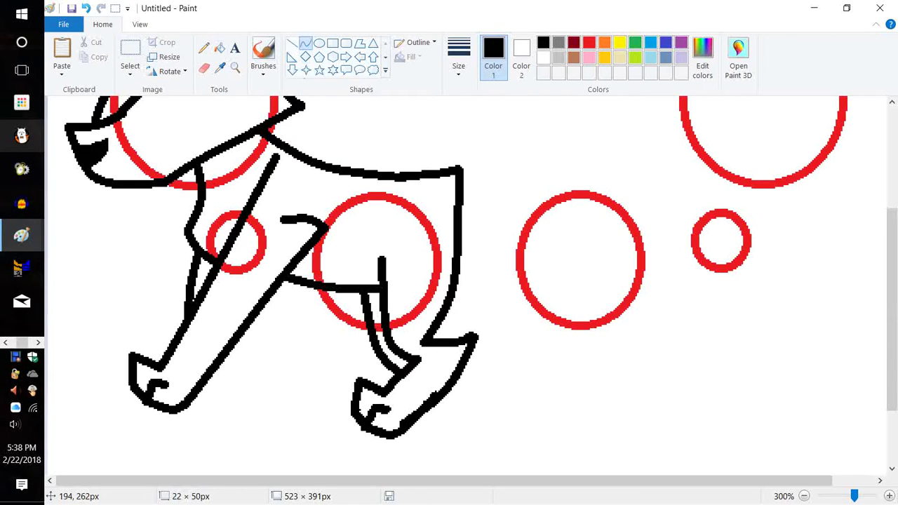
pyautogui.click(292, 44)
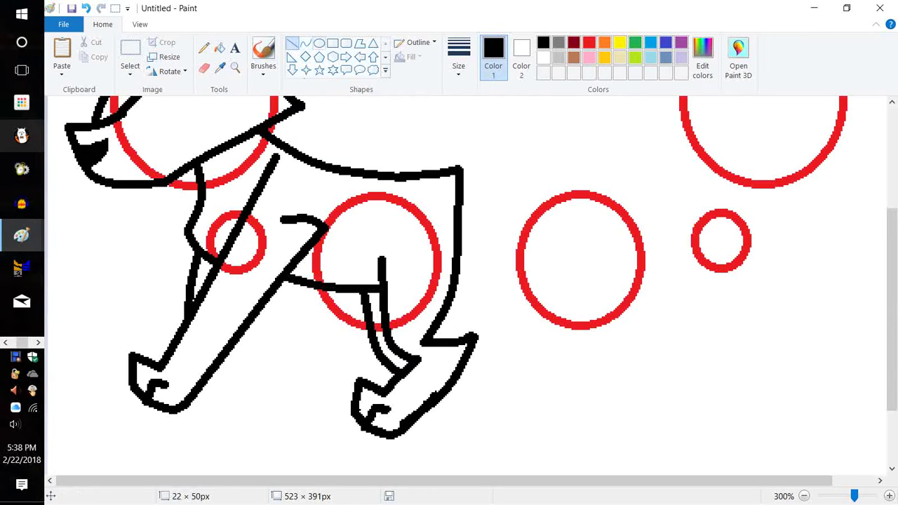
pyautogui.click(305, 44)
pyautogui.moveTo(391, 365); pyautogui.dragTo(376, 385)
pyautogui.click(204, 49)
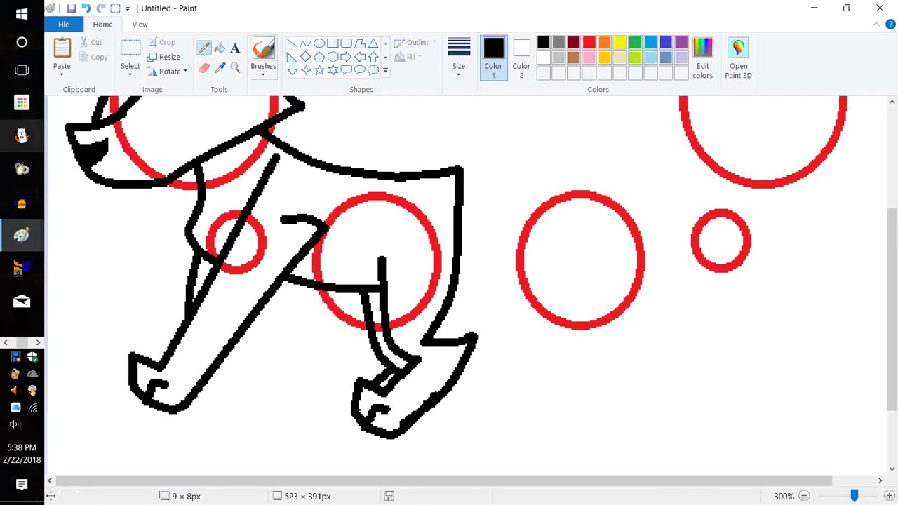
pyautogui.click(305, 44)
pyautogui.scroll(3, 455, 246)
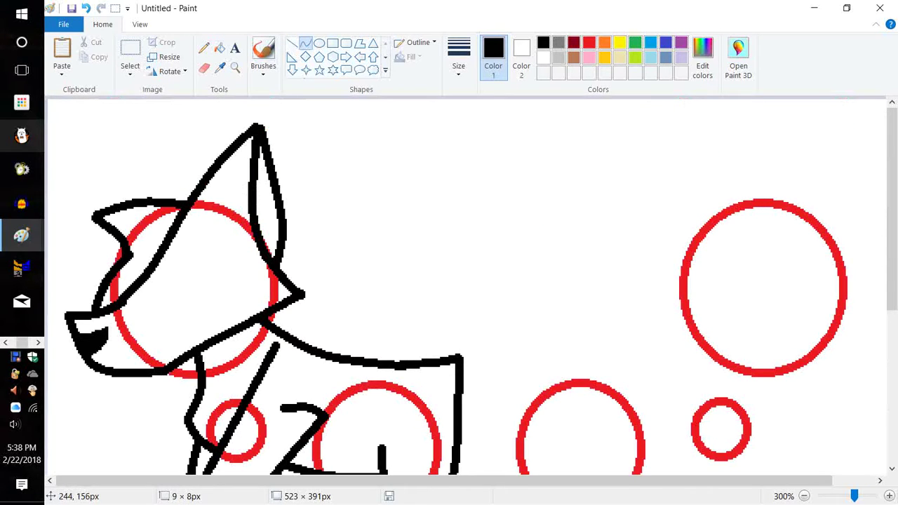
pyautogui.moveTo(463, 356); pyautogui.dragTo(530, 260)
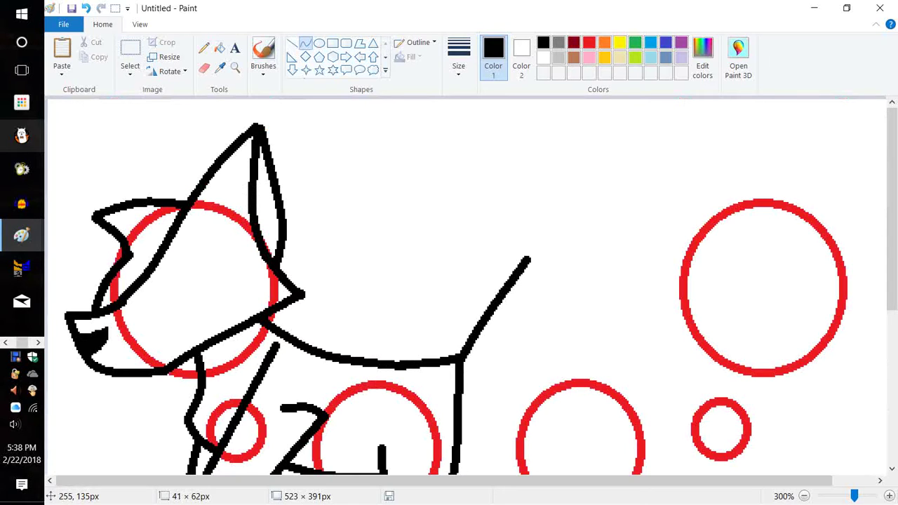
pyautogui.moveTo(477, 327); pyautogui.dragTo(476, 317)
pyautogui.click(475, 317)
pyautogui.click(320, 44)
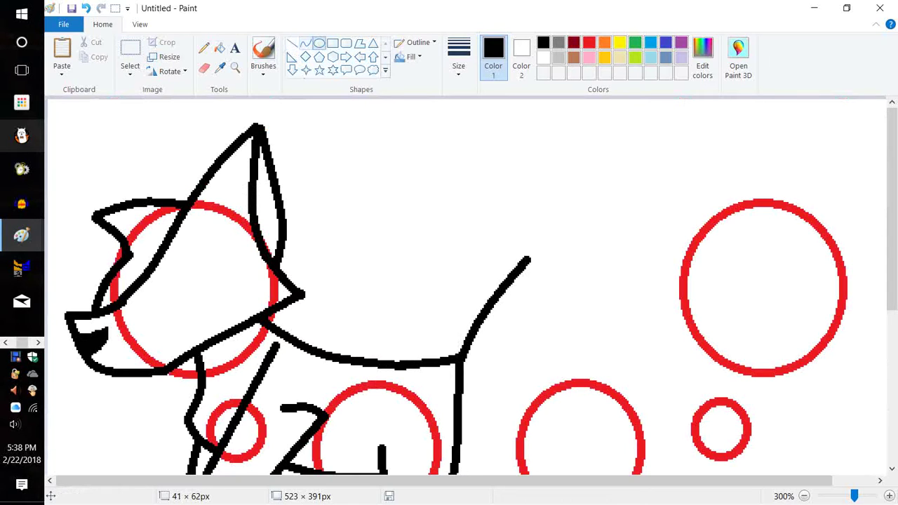
pyautogui.click(305, 44)
pyautogui.moveTo(528, 260)
pyautogui.mouseDown()
pyautogui.moveTo(519, 348)
pyautogui.moveTo(462, 423)
pyautogui.mouseUp()
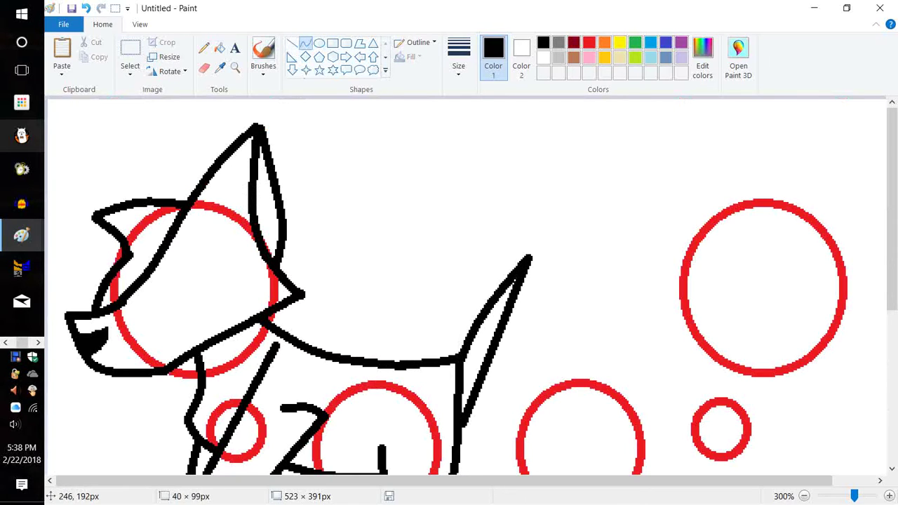
pyautogui.click(87, 9)
pyautogui.hotkey('ctrl', 'z')
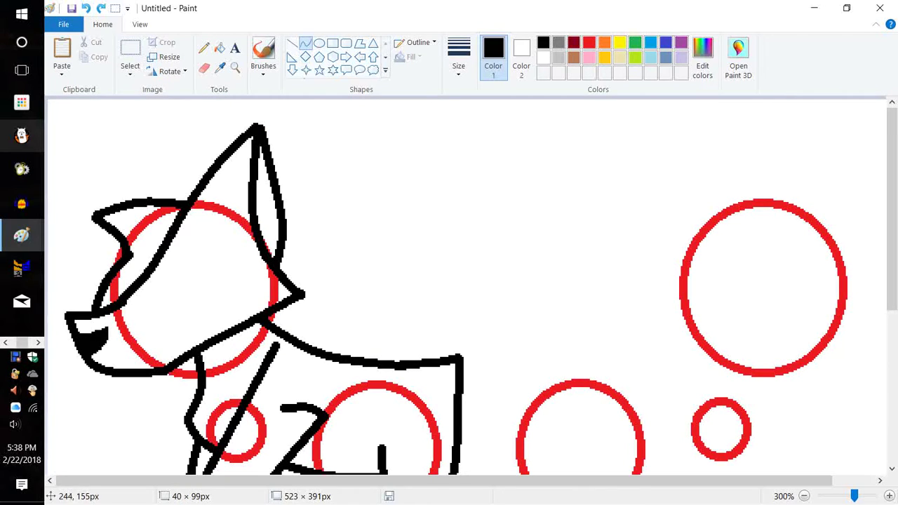
# Step: Draw the tail's upper edge as a curve about 69 × 80 px from the rump, and its underside as a curve about 69 × 122 px
pyautogui.moveTo(463, 356); pyautogui.dragTo(524, 311)
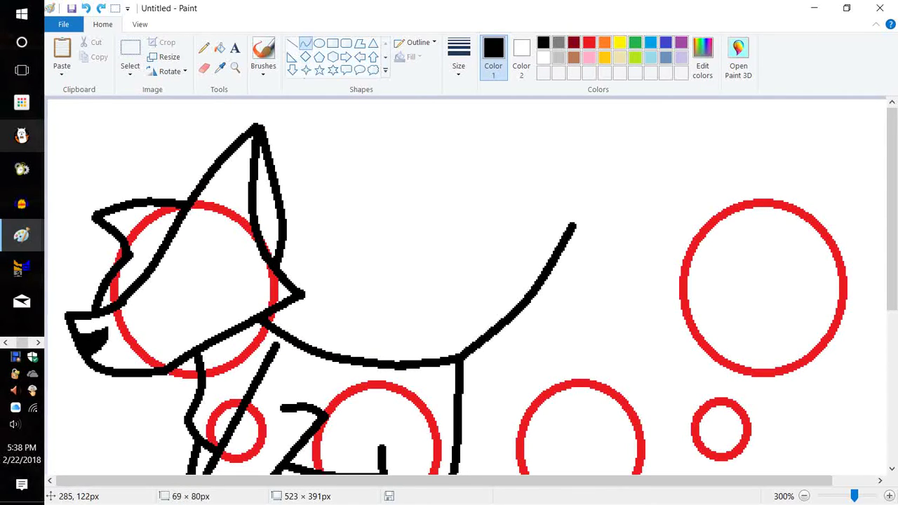
pyautogui.click(203, 47)
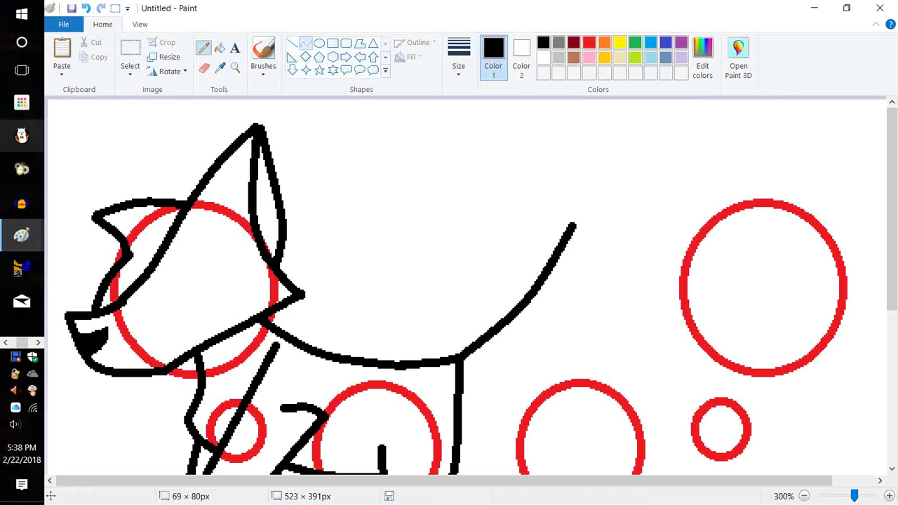
pyautogui.click(305, 43)
pyautogui.moveTo(575, 228)
pyautogui.mouseDown()
pyautogui.moveTo(481, 412)
pyautogui.moveTo(463, 430)
pyautogui.moveTo(509, 351)
pyautogui.moveTo(571, 378)
pyautogui.moveTo(594, 430)
pyautogui.moveTo(563, 418)
pyautogui.mouseUp()
# Step: Draw two closely spaced parallel zigzag lines across the middle of the tail with the Pencil
pyautogui.click(203, 47)
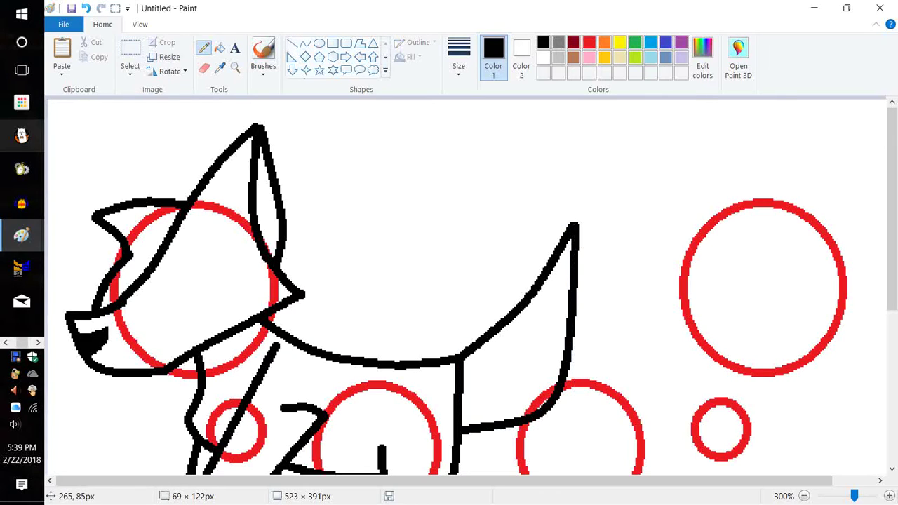
pyautogui.moveTo(511, 322); pyautogui.dragTo(558, 370)
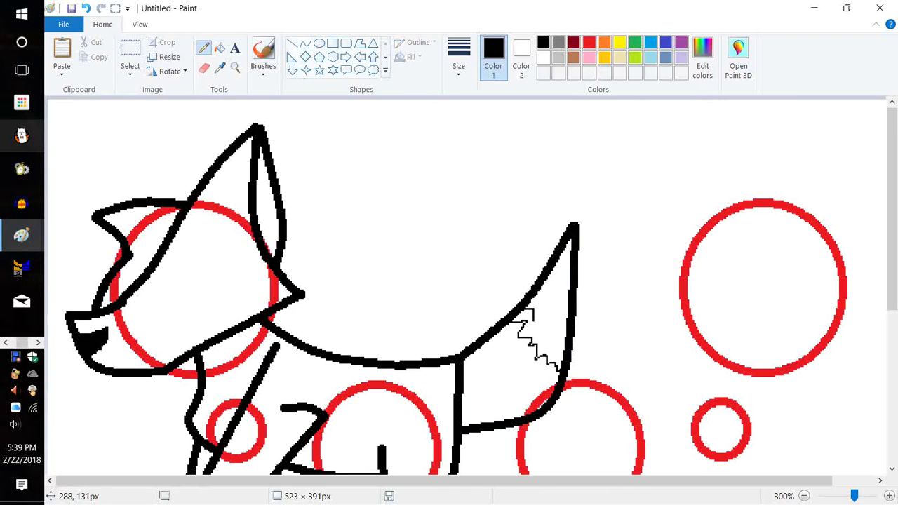
pyautogui.moveTo(538, 326); pyautogui.dragTo(551, 331)
pyautogui.click(86, 8)
pyautogui.click(889, 496)
pyautogui.scroll(-2, 838, 407)
pyautogui.scroll(1, 838, 404)
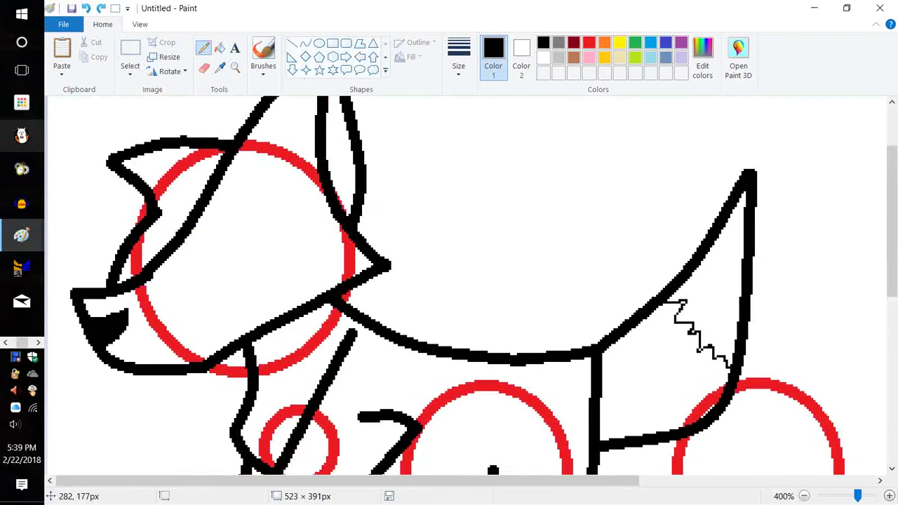
pyautogui.moveTo(672, 292)
pyautogui.mouseDown()
pyautogui.moveTo(699, 291)
pyautogui.moveTo(703, 322)
pyautogui.moveTo(734, 359)
pyautogui.mouseUp()
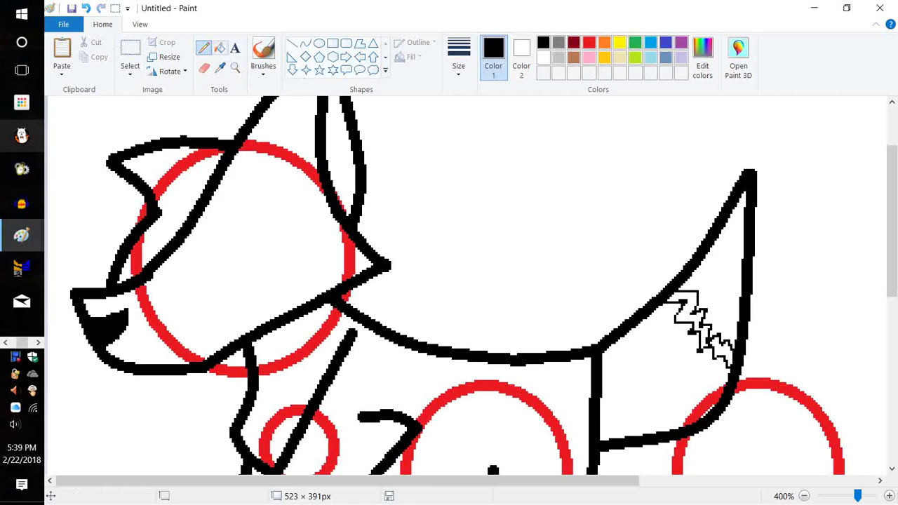
# Step: Fill the gaps between the two zigzag lines on the tail with black
pyautogui.click(219, 47)
pyautogui.click(682, 300)
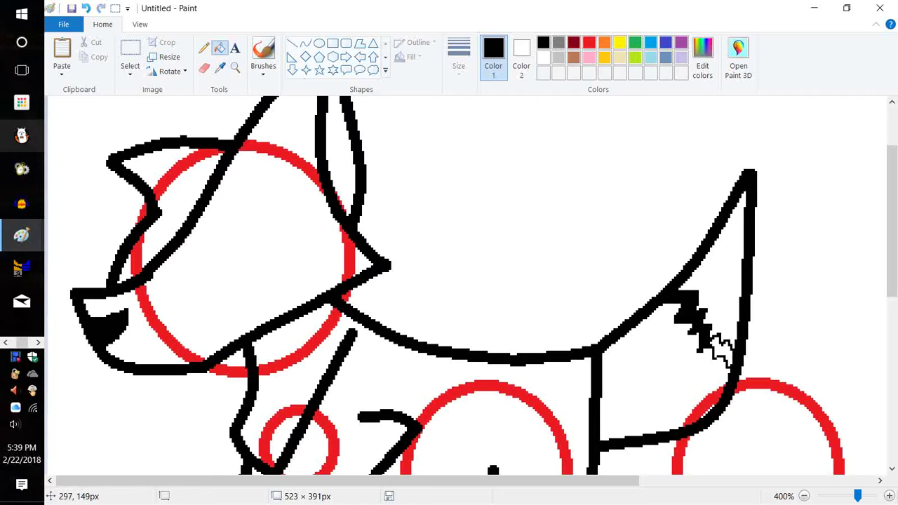
pyautogui.click(723, 350)
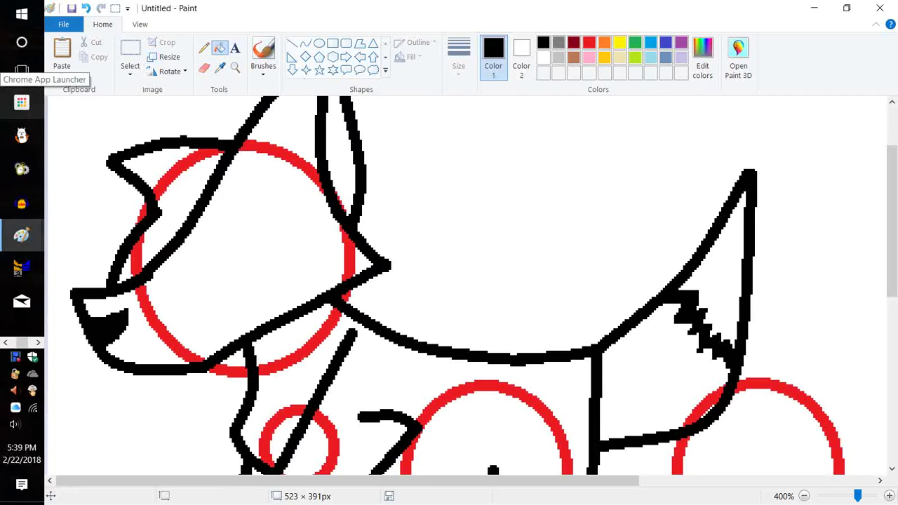
# Step: Try to draw a double-lined arch about 25 × 21 px on the cheek with the Pencil and fill it with black
pyautogui.click(203, 47)
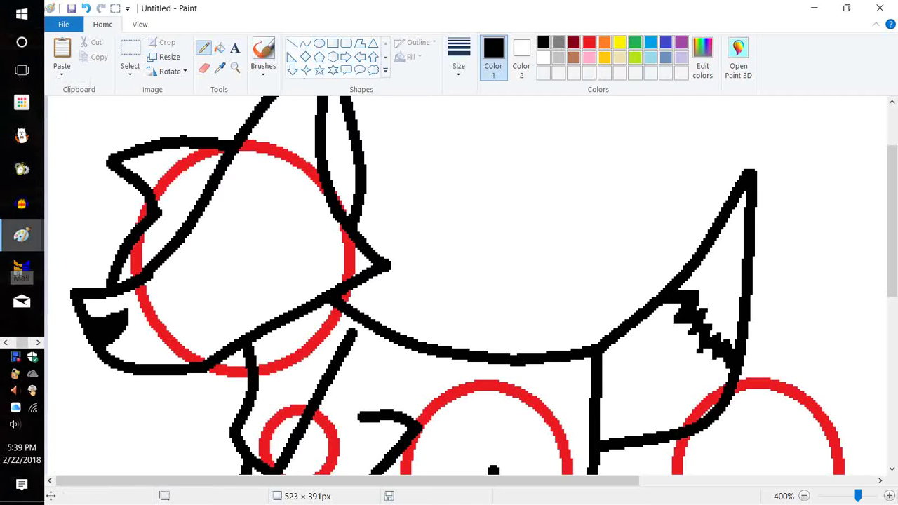
pyautogui.moveTo(21, 235)
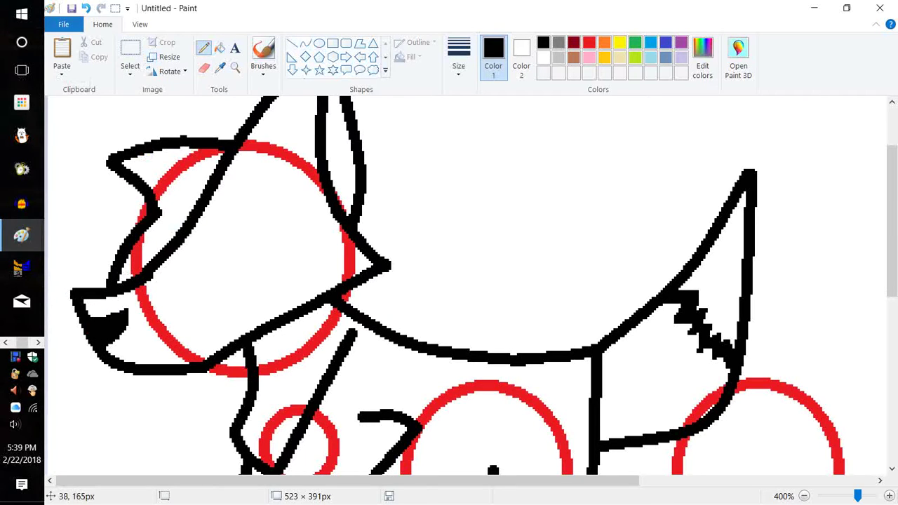
pyautogui.moveTo(166, 363)
pyautogui.mouseDown()
pyautogui.moveTo(180, 346)
pyautogui.moveTo(210, 267)
pyautogui.moveTo(226, 262)
pyautogui.moveTo(234, 273)
pyautogui.moveTo(219, 333)
pyautogui.mouseUp()
pyautogui.hotkey('ctrl', 'z')
pyautogui.moveTo(189, 359)
pyautogui.mouseDown()
pyautogui.moveTo(219, 287)
pyautogui.moveTo(242, 286)
pyautogui.moveTo(272, 318)
pyautogui.moveTo(252, 310)
pyautogui.mouseUp()
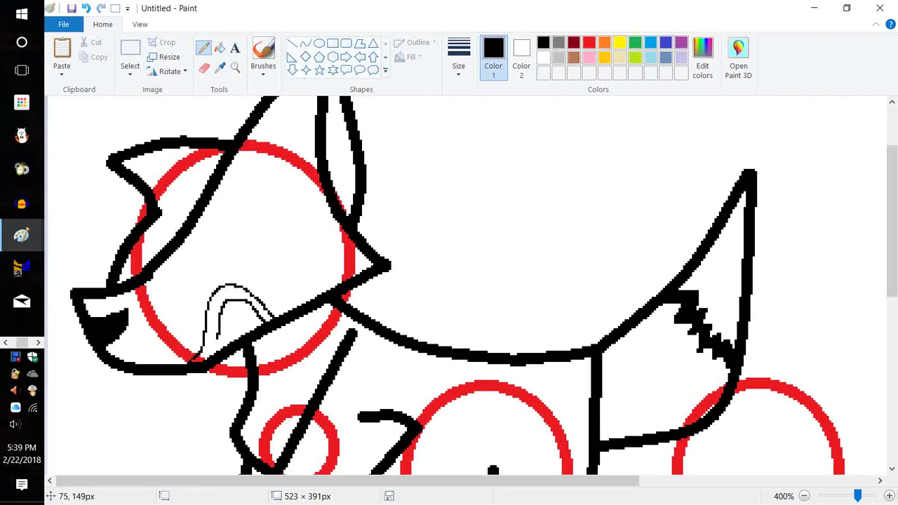
pyautogui.moveTo(218, 338); pyautogui.dragTo(202, 360)
pyautogui.click(219, 49)
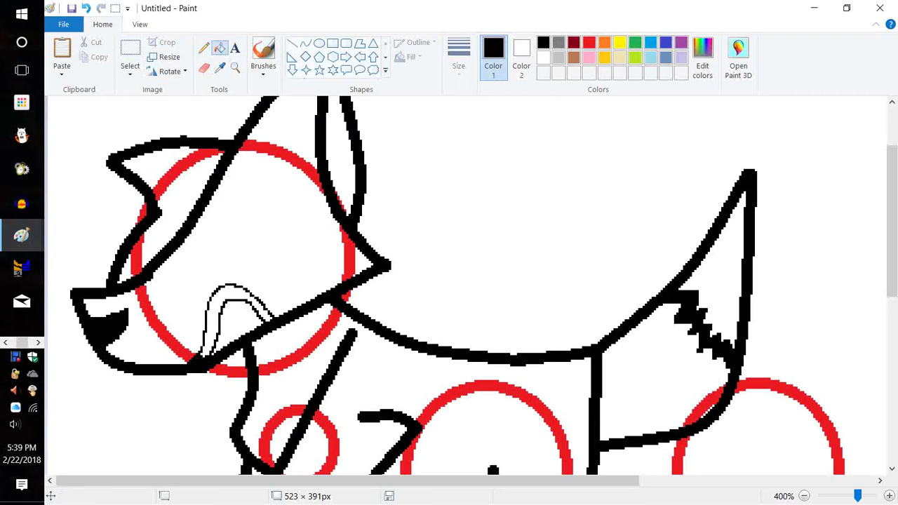
pyautogui.click(216, 292)
# Step: Try to add short curved Pencil lines inside the black cheek arch
pyautogui.click(203, 47)
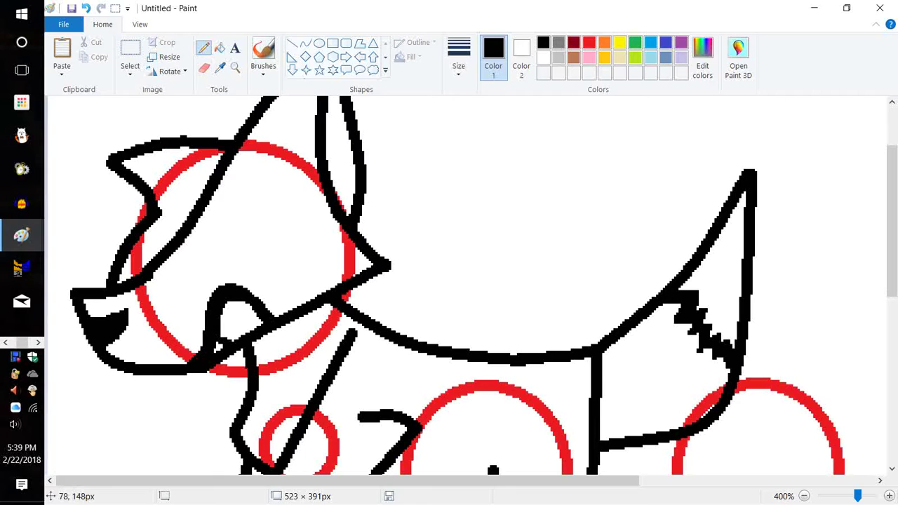
pyautogui.moveTo(221, 319); pyautogui.dragTo(240, 334)
pyautogui.moveTo(224, 303); pyautogui.dragTo(248, 333)
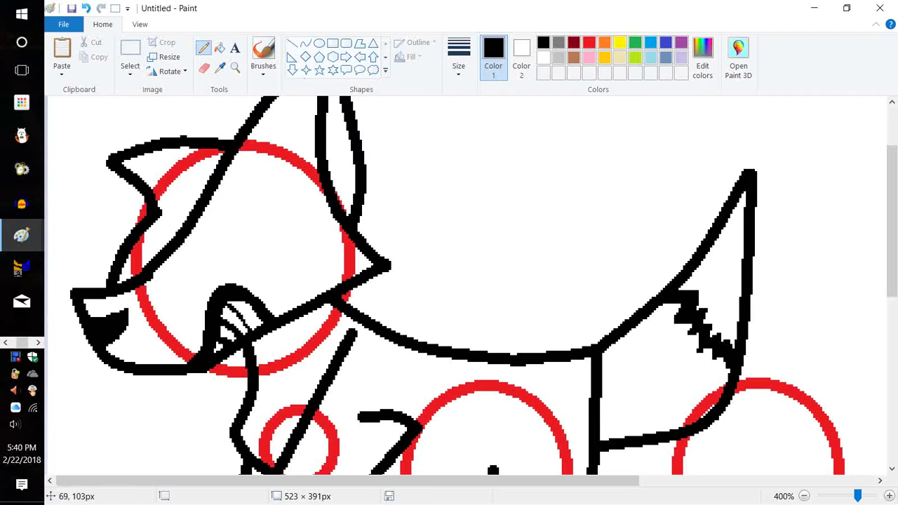
pyautogui.moveTo(220, 233)
pyautogui.mouseDown()
pyautogui.moveTo(191, 239)
pyautogui.moveTo(219, 280)
pyautogui.moveTo(232, 262)
pyautogui.moveTo(226, 236)
pyautogui.mouseUp()
# Step: Undo the cheek arch, its black fill and the curved lines inside it
pyautogui.click(86, 8)
pyautogui.click(85, 8)
pyautogui.click(85, 8)
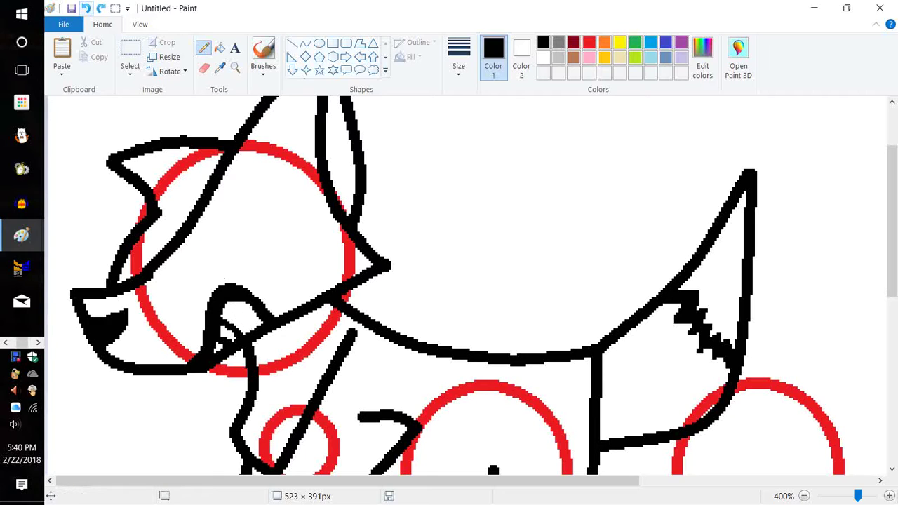
pyautogui.click(85, 8)
pyautogui.click(85, 8)
pyautogui.click(85, 8)
pyautogui.click(86, 8)
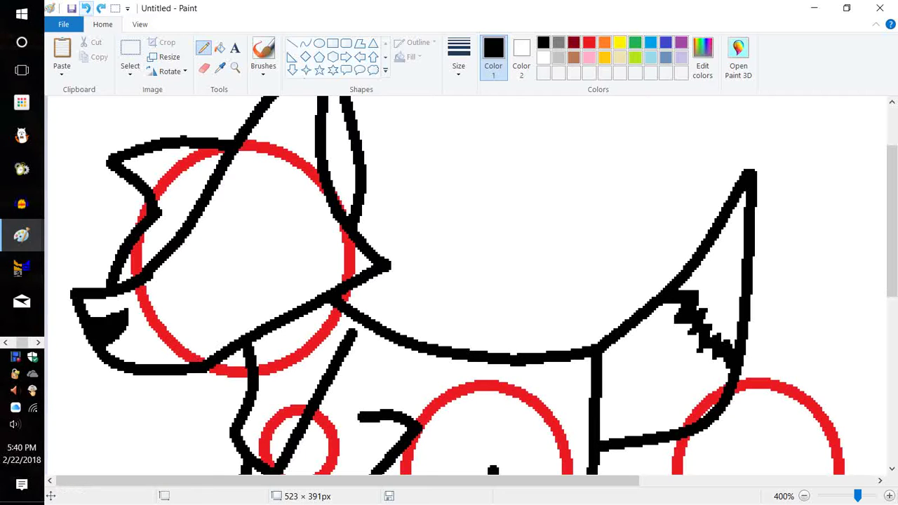
# Step: Enlarge the canvas to 830 × 428 px, adding most of the blank space beside the tail end of the drawing
pyautogui.click(804, 495)
pyautogui.click(804, 496)
pyautogui.click(804, 496)
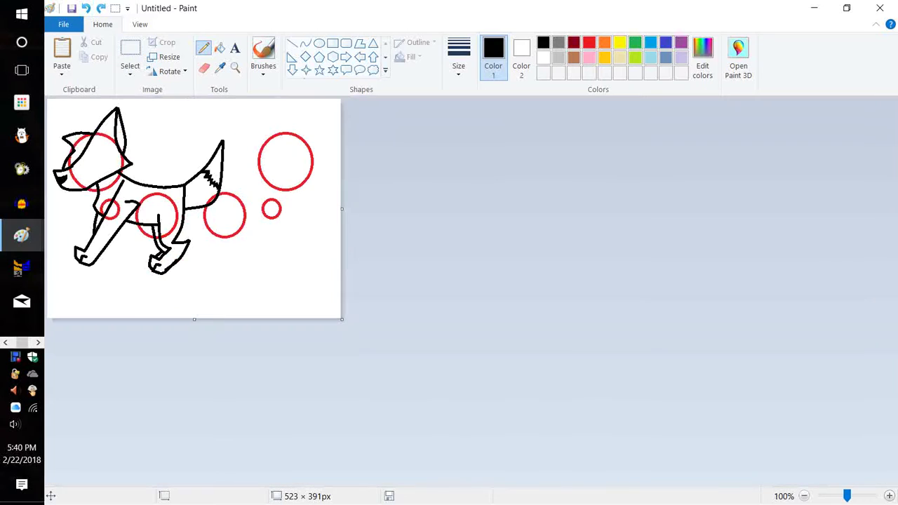
pyautogui.moveTo(341, 320); pyautogui.dragTo(513, 341)
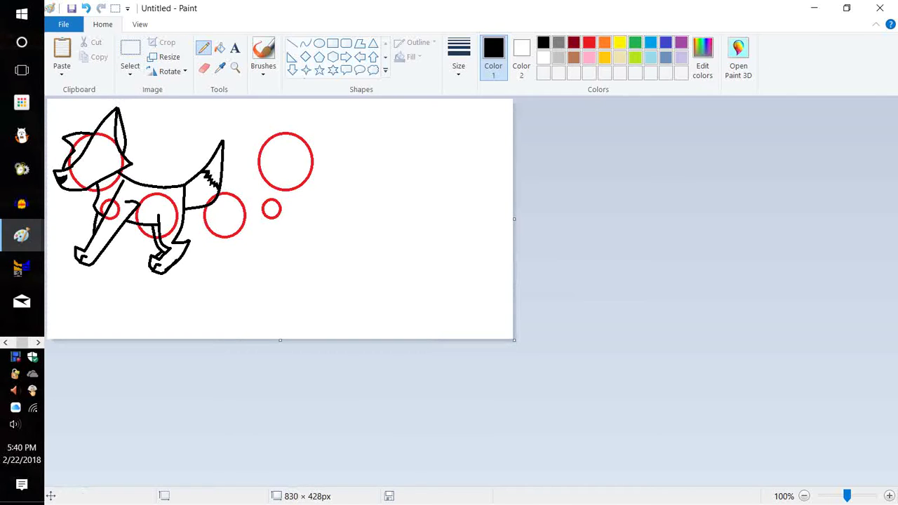
# Step: Copy the whole animal with a free-form, transparent selection and place the copy to the right of the original
pyautogui.click(61, 70)
pyautogui.click(62, 70)
pyautogui.click(130, 70)
pyautogui.click(172, 120)
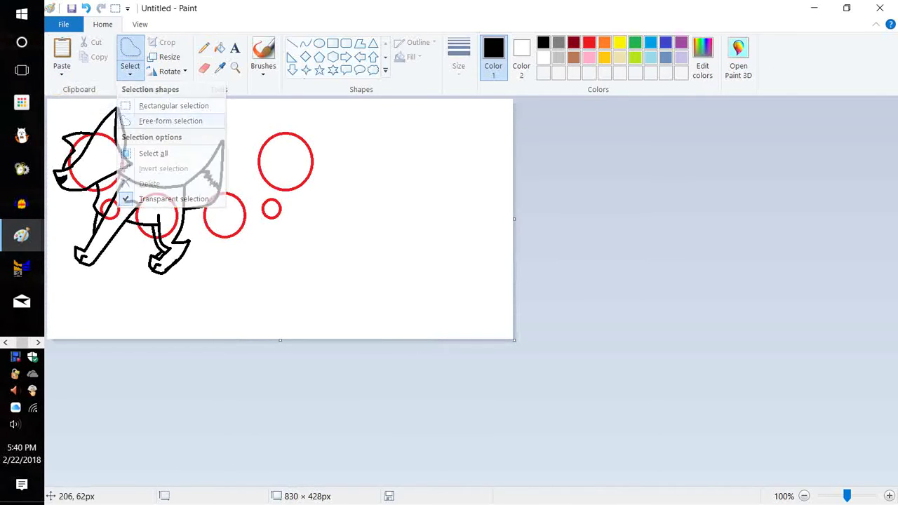
pyautogui.moveTo(234, 134)
pyautogui.mouseDown()
pyautogui.moveTo(235, 181)
pyautogui.moveTo(209, 217)
pyautogui.moveTo(202, 266)
pyautogui.moveTo(140, 285)
pyautogui.moveTo(79, 275)
pyautogui.moveTo(48, 202)
pyautogui.moveTo(47, 153)
pyautogui.moveTo(64, 115)
pyautogui.moveTo(91, 100)
pyautogui.moveTo(133, 99)
pyautogui.moveTo(172, 143)
pyautogui.moveTo(214, 123)
pyautogui.moveTo(236, 140)
pyautogui.mouseUp()
pyautogui.click(130, 72)
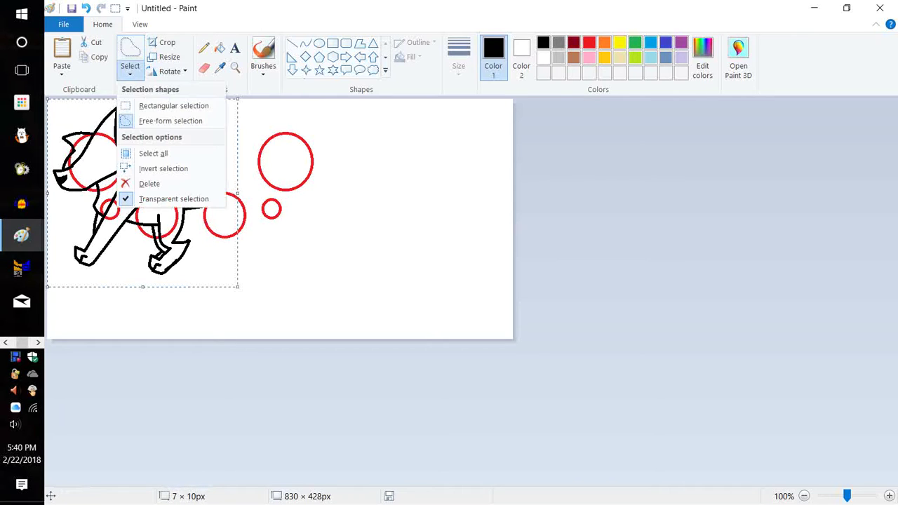
pyautogui.click(173, 105)
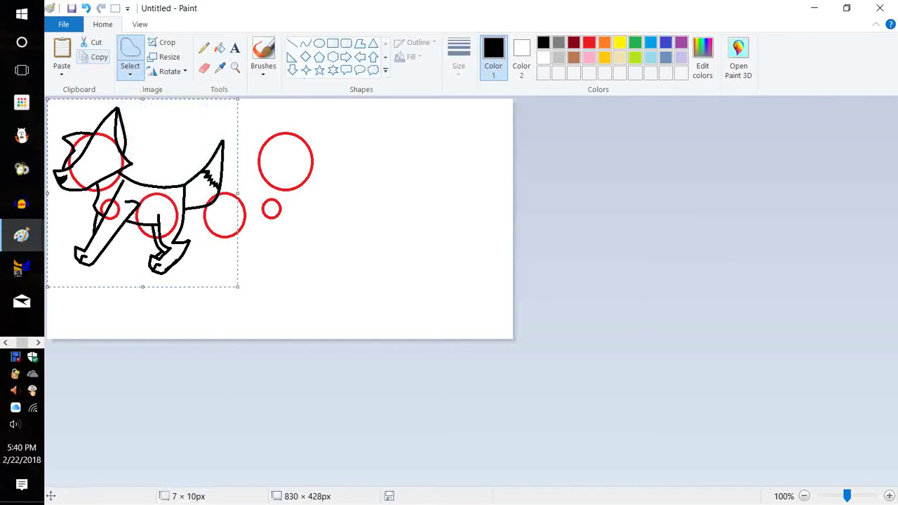
pyautogui.moveTo(124, 176); pyautogui.dragTo(306, 201)
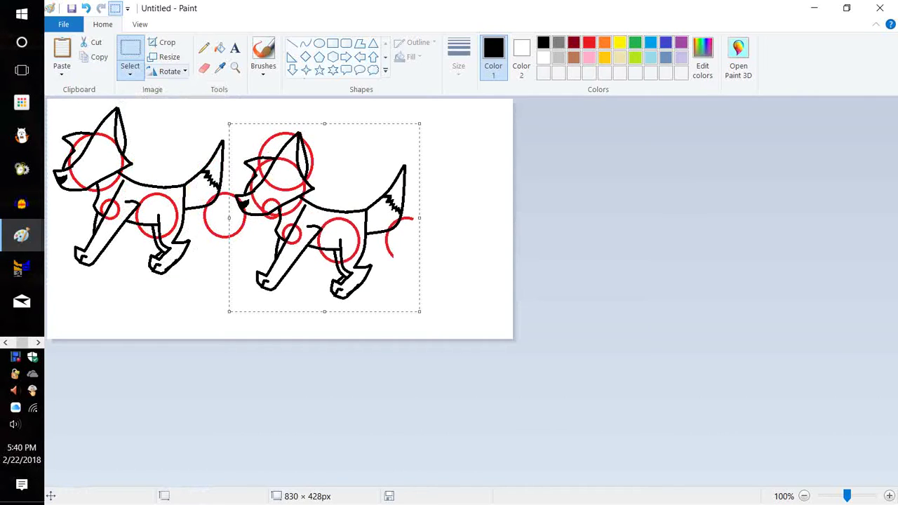
# Step: Flip the copied animal horizontally and move it into the blank area near the canvas's right edge
pyautogui.click(170, 71)
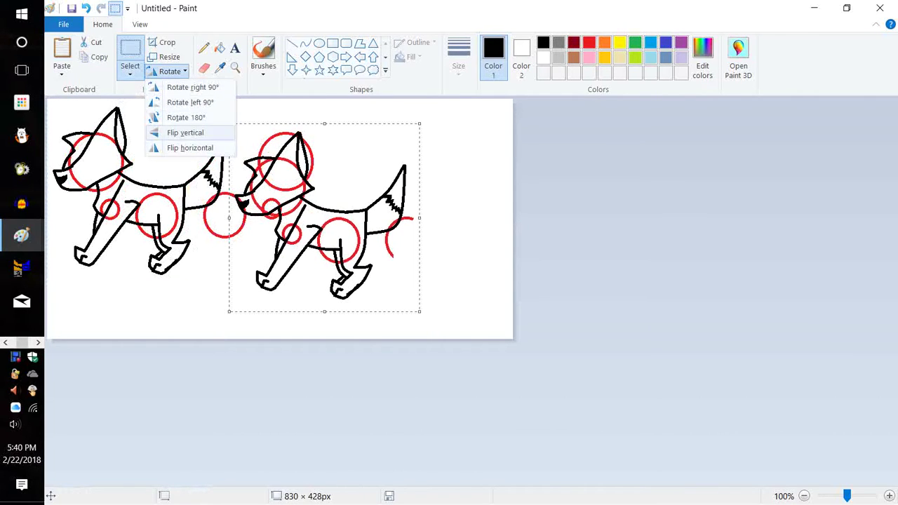
pyautogui.click(189, 147)
pyautogui.moveTo(415, 281); pyautogui.dragTo(495, 295)
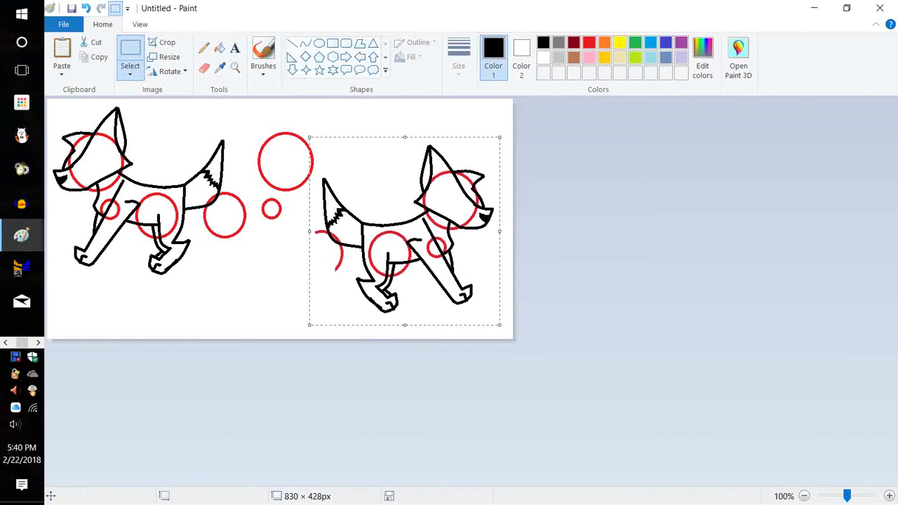
# Step: Fill the background with red and again with white to erase the guide circles outside the two animals
pyautogui.click(220, 47)
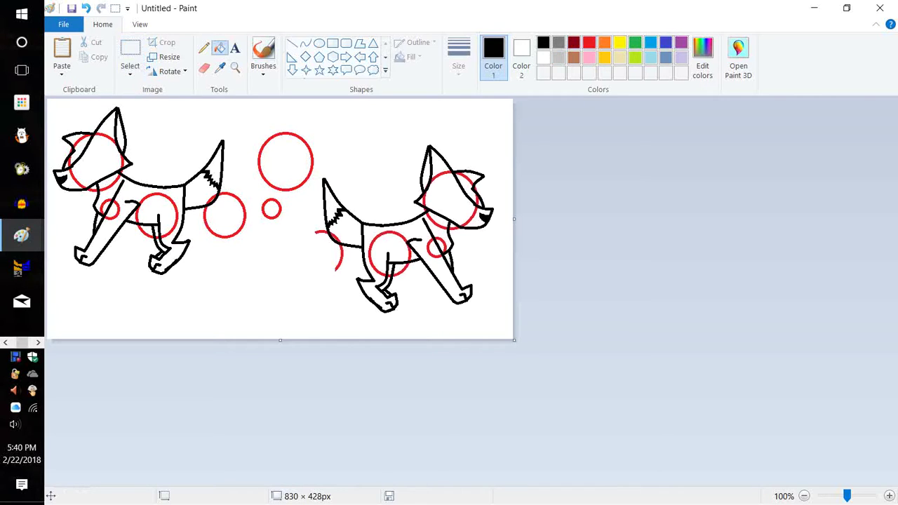
pyautogui.click(588, 43)
pyautogui.click(393, 153)
pyautogui.click(543, 57)
pyautogui.click(366, 170)
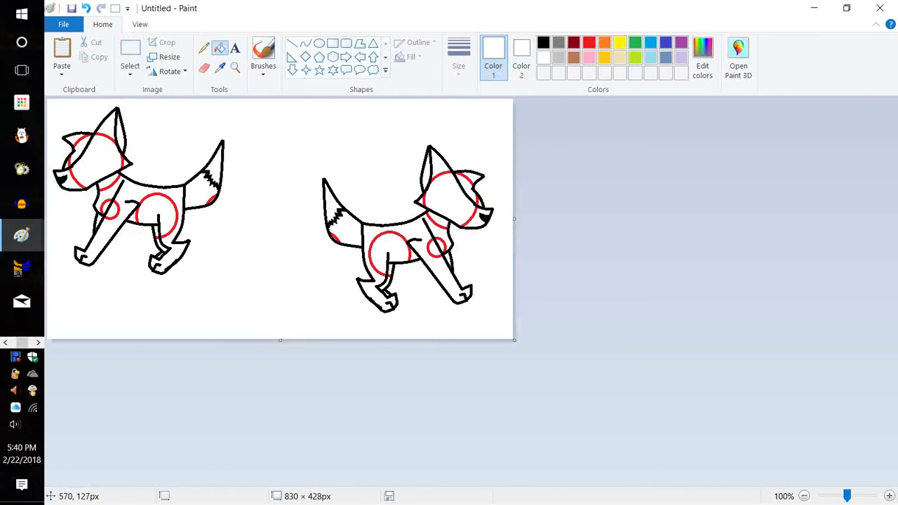
# Step: Fill the flipped animal's body, head, forelock and lower tail with red so the guide lines merge into the fill
pyautogui.click(589, 43)
pyautogui.click(412, 232)
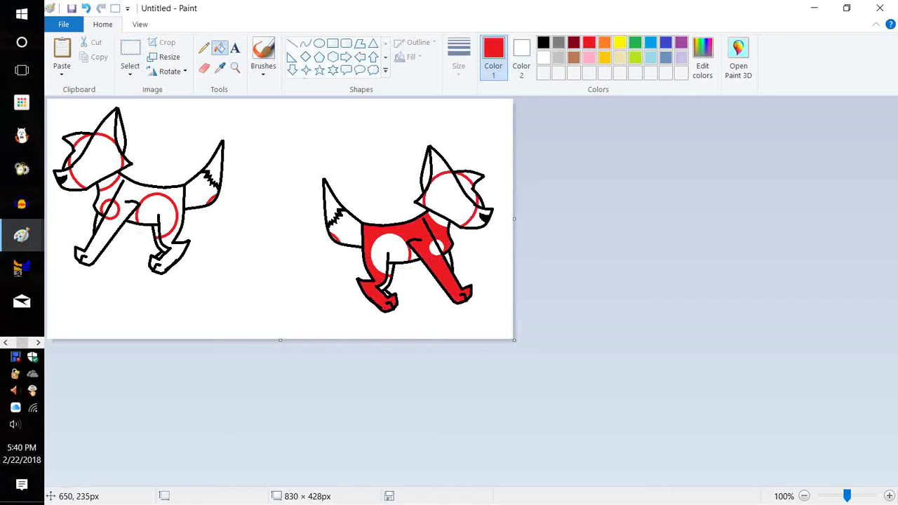
pyautogui.click(445, 203)
pyautogui.click(467, 178)
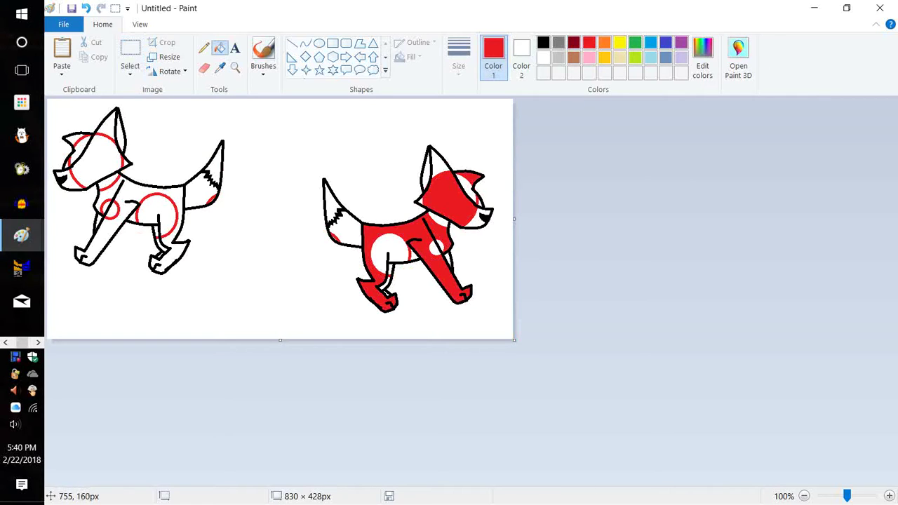
pyautogui.click(332, 225)
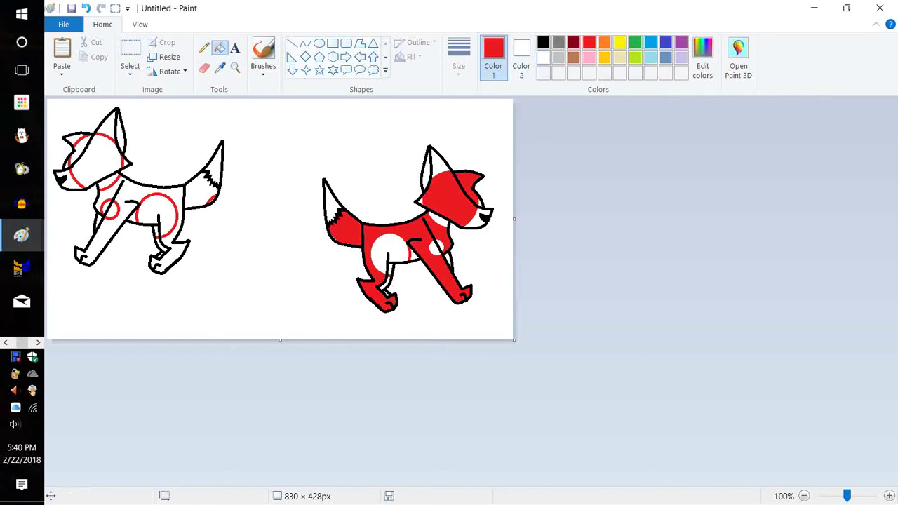
# Step: Fill the flipped animal's red tail, body, head and forelock areas with white to erase their guide lines
pyautogui.click(543, 57)
pyautogui.click(356, 234)
pyautogui.click(389, 267)
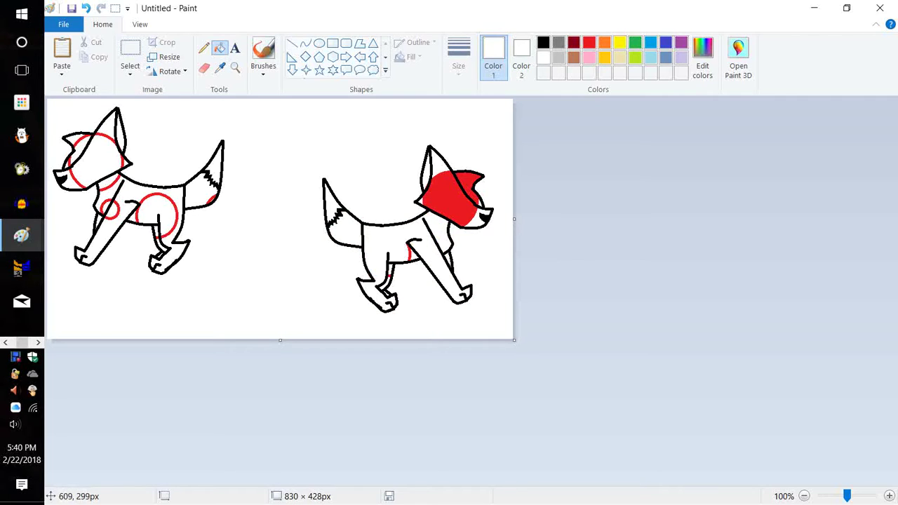
pyautogui.click(444, 205)
pyautogui.click(468, 188)
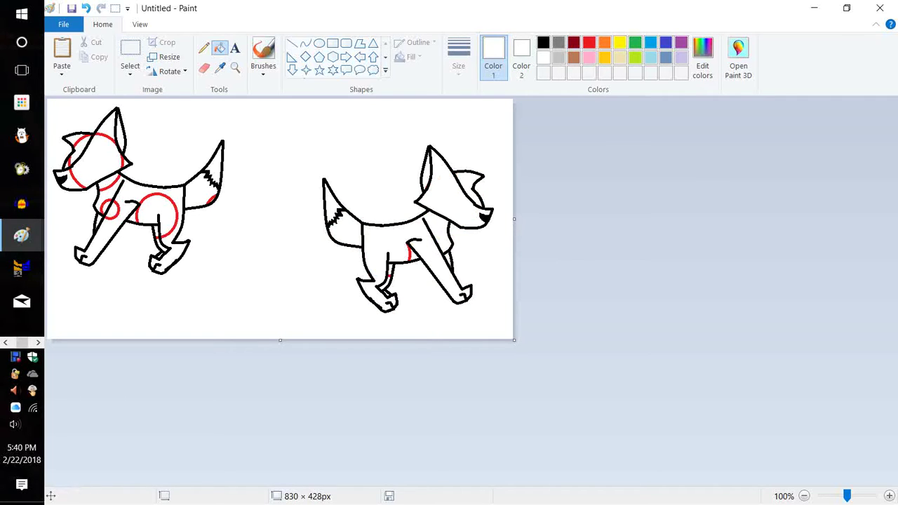
# Step: Fill the flipped animal's torso with red and again with white to erase the remaining belly guide arc
pyautogui.click(589, 43)
pyautogui.click(420, 225)
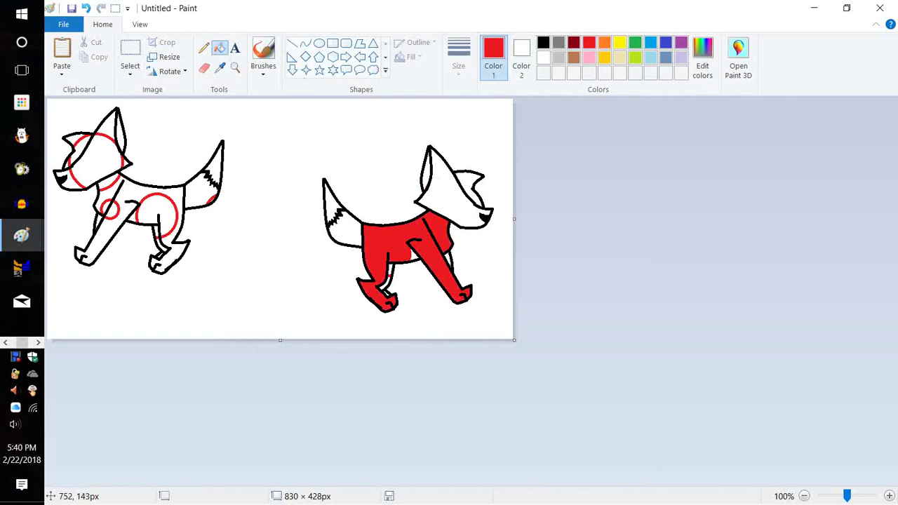
pyautogui.click(543, 57)
pyautogui.click(399, 242)
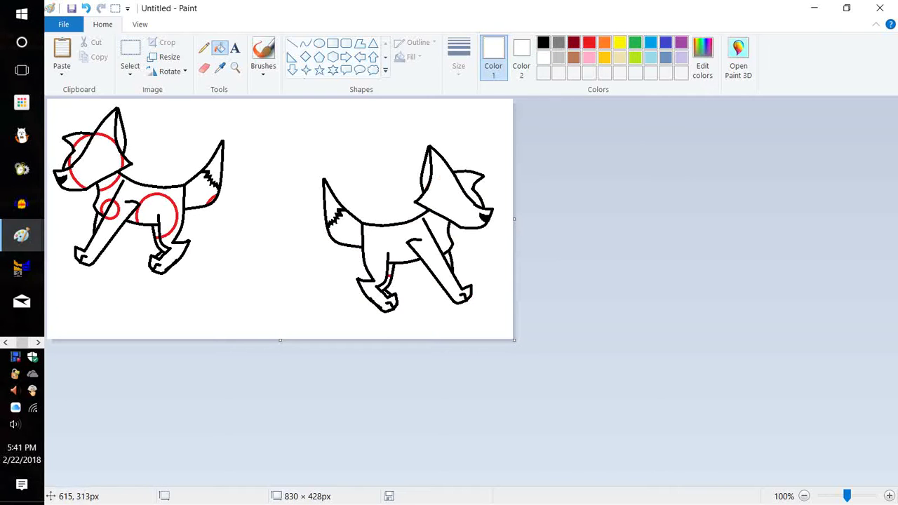
# Step: Fill the small red remnant on the flipped animal's far hind leg with white
pyautogui.doubleClick(890, 496)
pyautogui.scroll(-5, 568, 452)
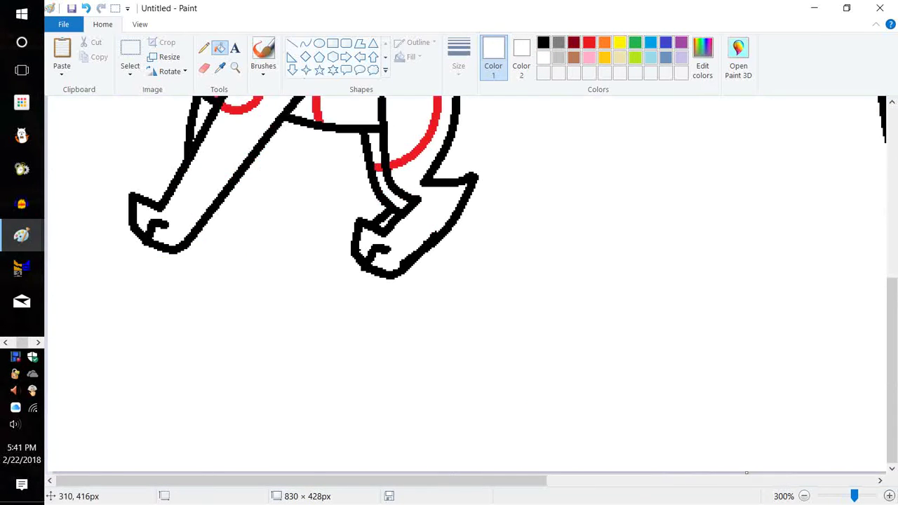
pyautogui.moveTo(505, 481); pyautogui.dragTo(616, 481)
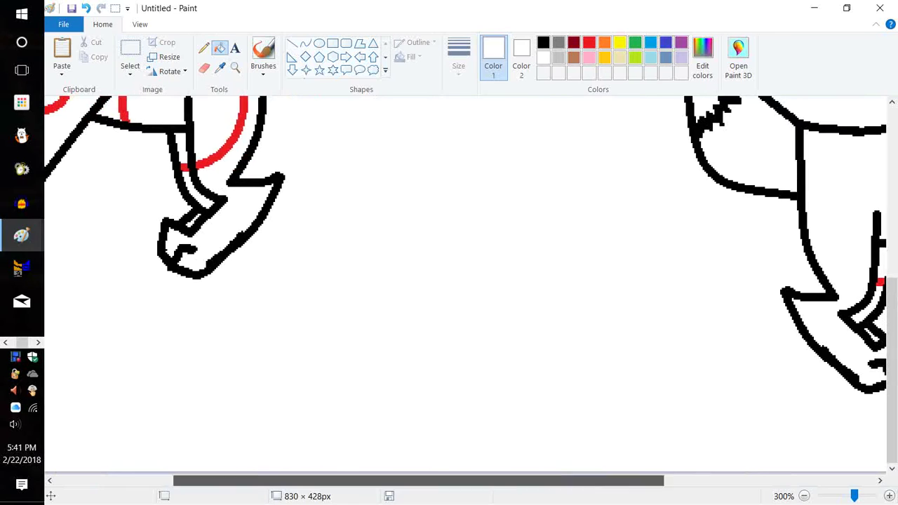
pyautogui.hscroll(3, 466, 281)
pyautogui.click(703, 282)
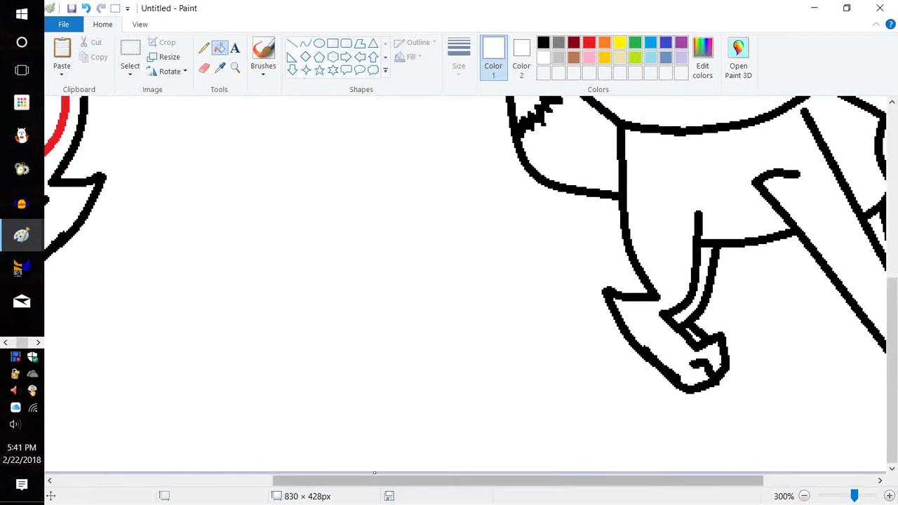
# Step: Fill the red guide arcs on the original animal's hip, far hind leg and belly with white
pyautogui.moveTo(597, 480); pyautogui.dragTo(379, 481)
pyautogui.scroll(3, 433, 392)
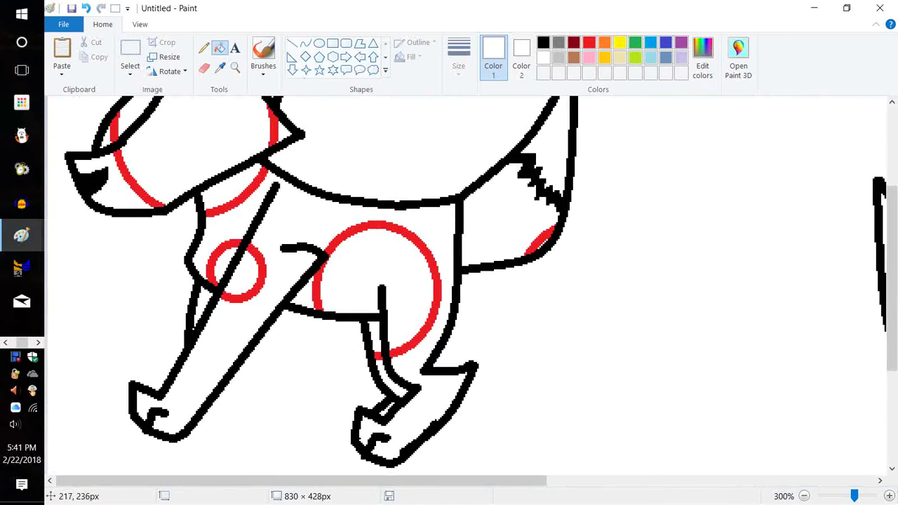
pyautogui.click(394, 350)
pyautogui.click(378, 356)
pyautogui.click(318, 277)
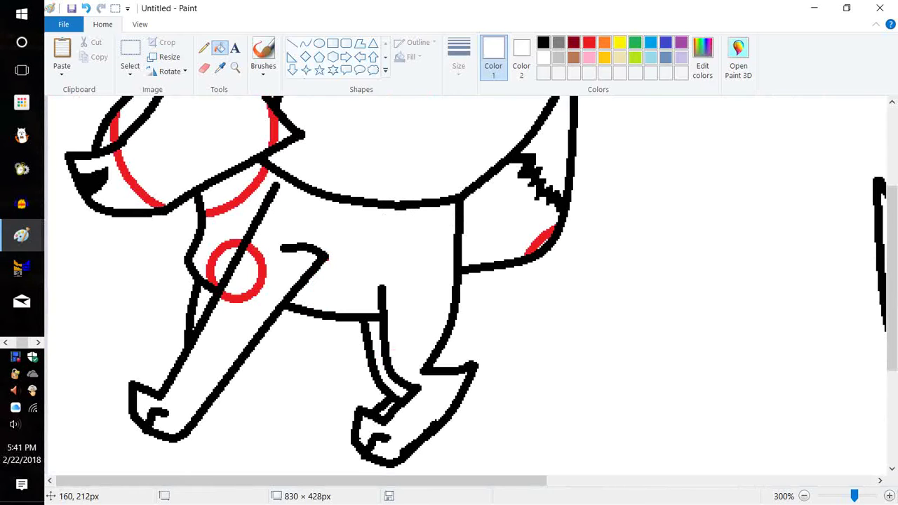
# Step: Fill the original animal's shoulder circle, neck arc, tail arc and rear cheek arc with white
pyautogui.click(264, 271)
pyautogui.click(219, 251)
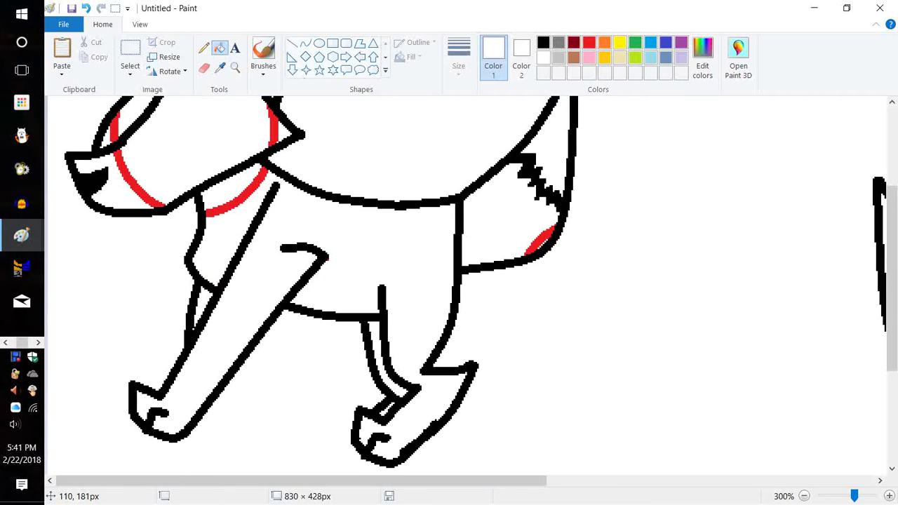
pyautogui.click(238, 204)
pyautogui.click(540, 242)
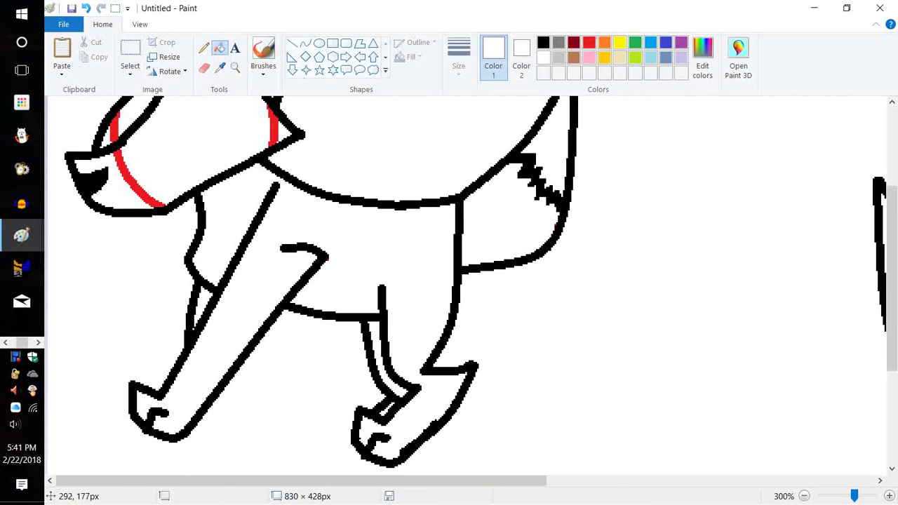
pyautogui.scroll(3, 391, 253)
pyautogui.click(272, 278)
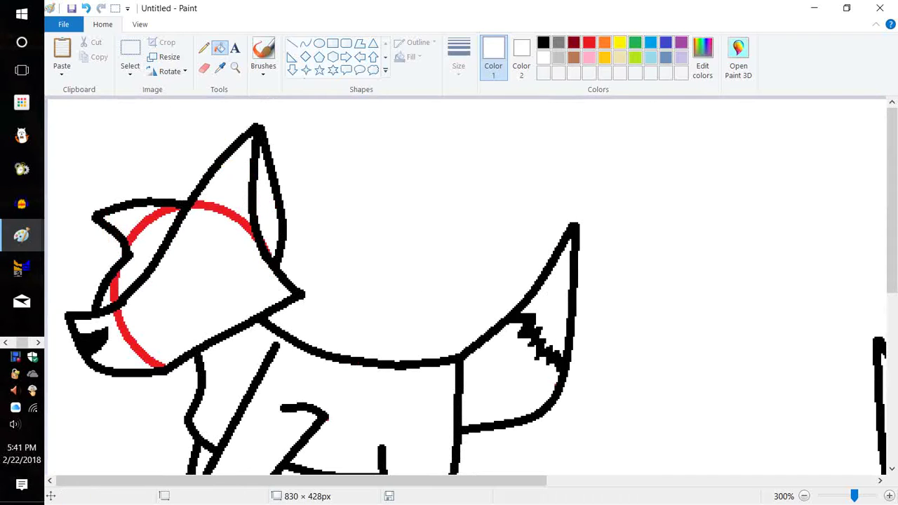
# Step: Fill the narrow rear section of the original animal's ear with red and again with white to erase its guide remnant
pyautogui.click(588, 43)
pyautogui.click(267, 210)
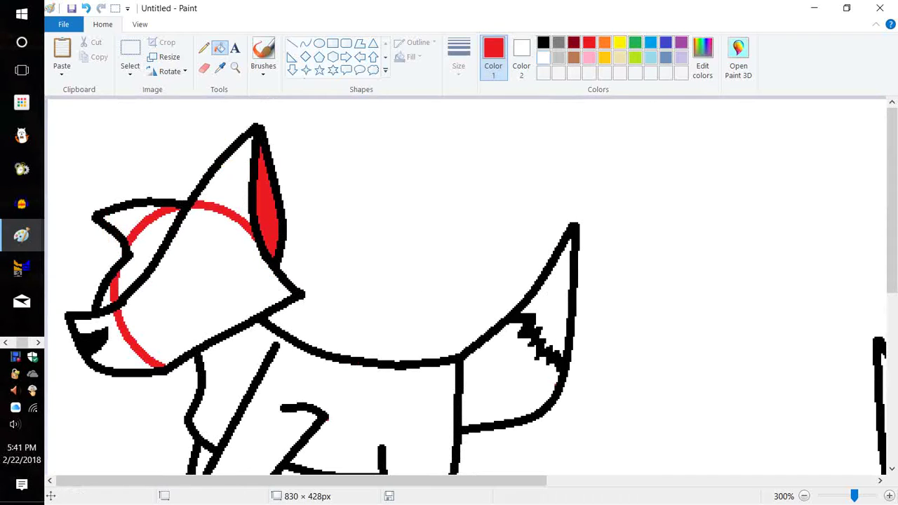
pyautogui.click(543, 58)
pyautogui.click(267, 211)
pyautogui.click(588, 43)
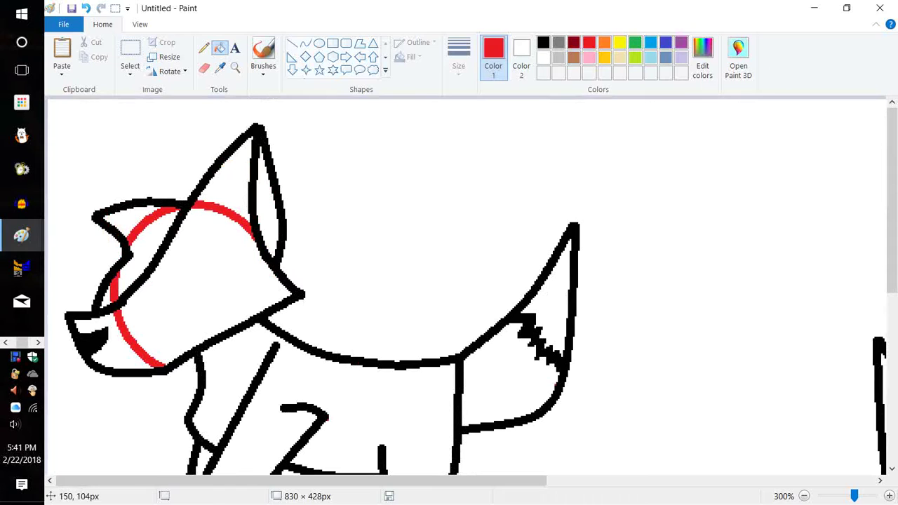
# Step: Fill the circle areas inside the original animal's face and forehead tuft with red and again with white to erase the head guide
pyautogui.click(207, 283)
pyautogui.click(144, 252)
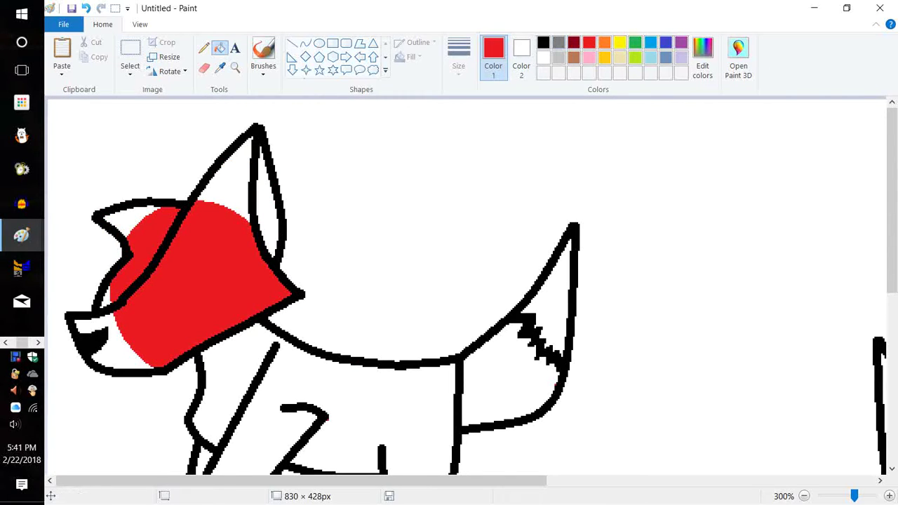
pyautogui.click(543, 57)
pyautogui.click(211, 281)
pyautogui.click(144, 253)
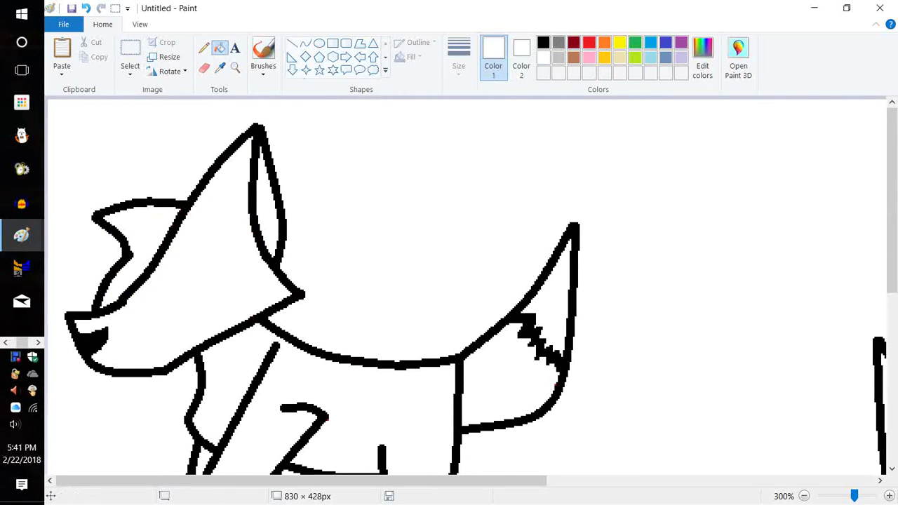
# Step: Set the drawing color to black and choose the Curve tool for the original animal's facial details
pyautogui.click(542, 43)
pyautogui.click(890, 496)
pyautogui.click(889, 496)
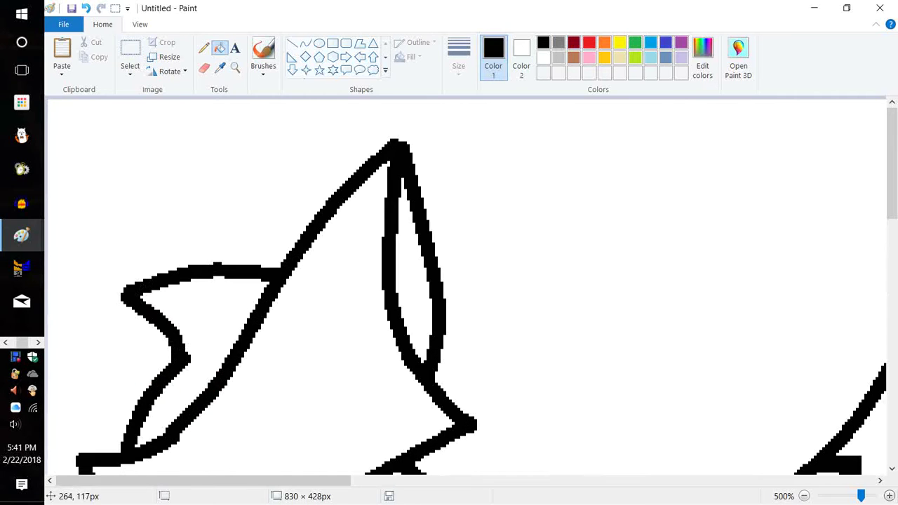
pyautogui.scroll(-3, 378, 388)
pyautogui.click(304, 43)
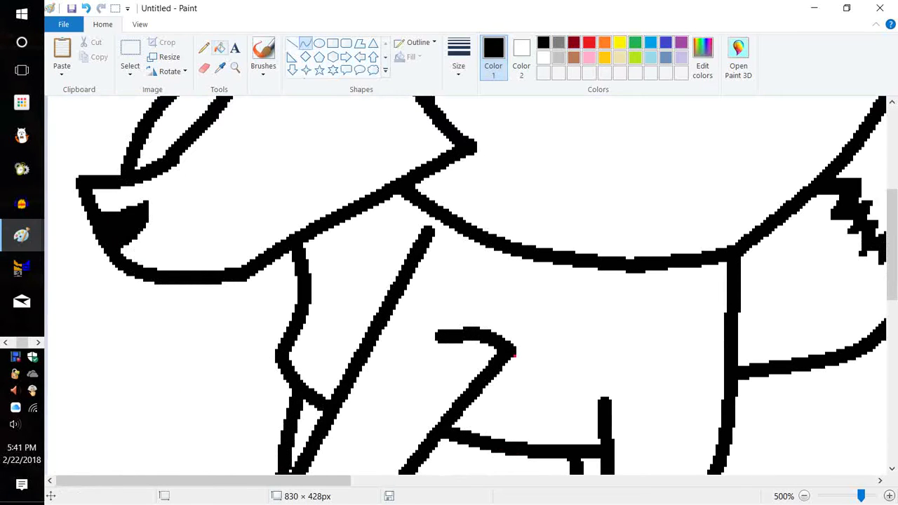
pyautogui.click(204, 47)
pyautogui.scroll(3, 305, 341)
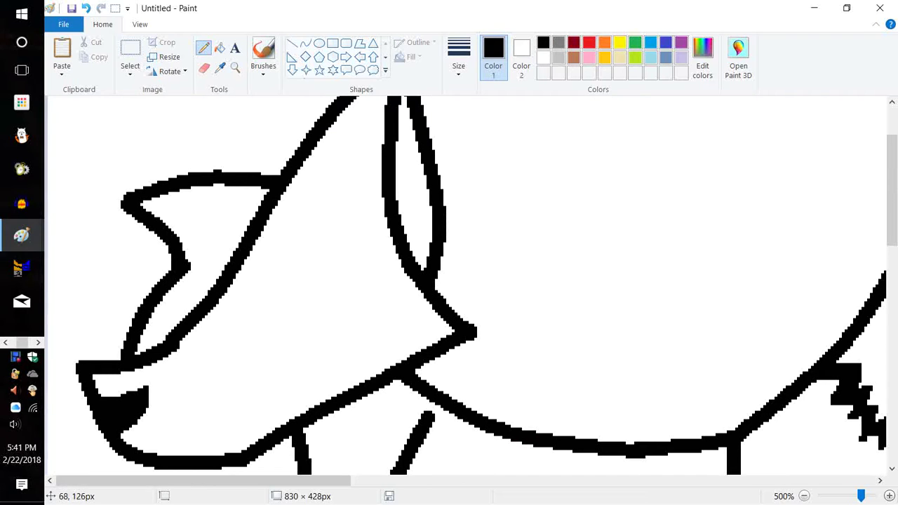
pyautogui.moveTo(240, 362)
pyautogui.mouseDown()
pyautogui.moveTo(237, 271)
pyautogui.moveTo(268, 298)
pyautogui.moveTo(240, 331)
pyautogui.moveTo(270, 354)
pyautogui.moveTo(271, 274)
pyautogui.mouseUp()
pyautogui.hotkey('ctrl', 'z')
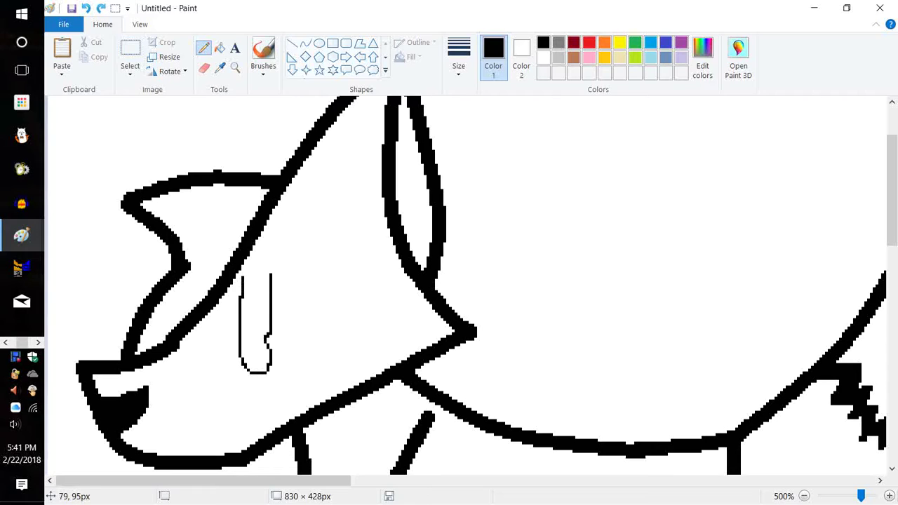
pyautogui.click(86, 8)
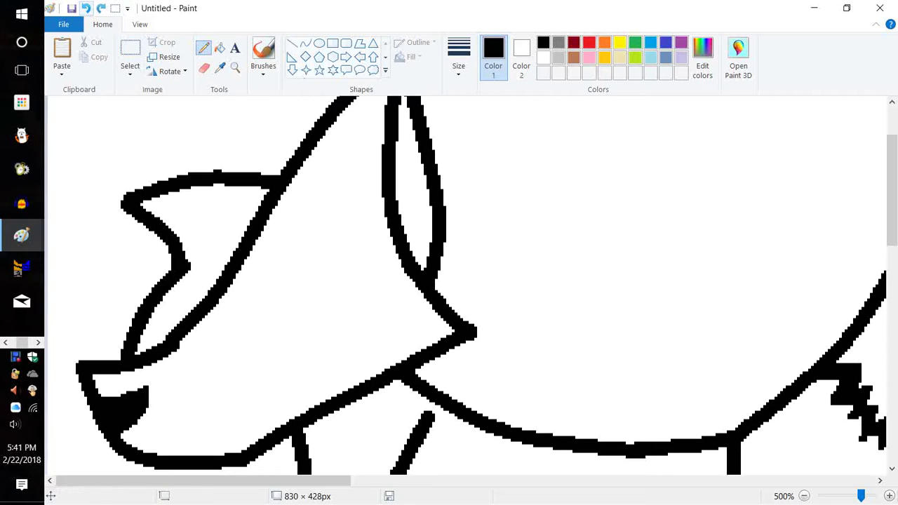
# Step: Draw black curves for the original animal's eye: a lower edge about 19 × 15 px and an upper edge about 21 × 9 px
pyautogui.click(305, 42)
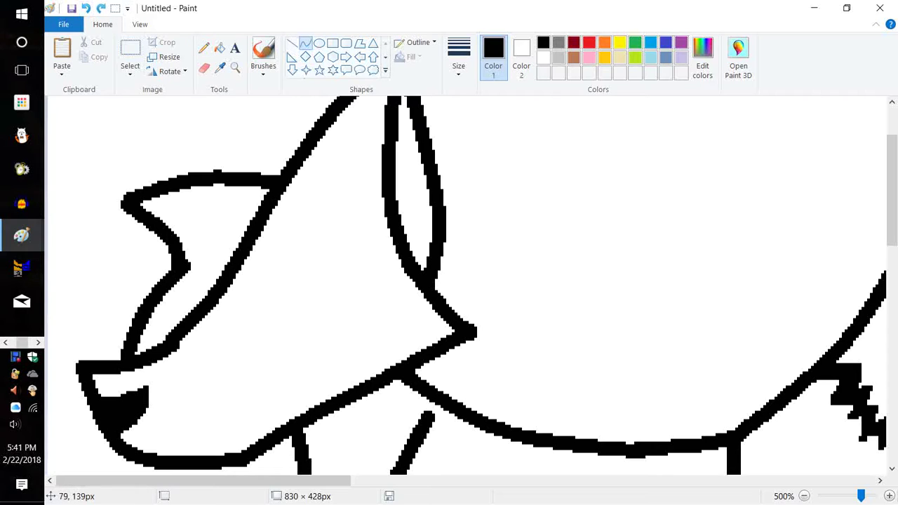
pyautogui.moveTo(271, 331)
pyautogui.mouseDown()
pyautogui.moveTo(212, 362)
pyautogui.moveTo(223, 367)
pyautogui.moveTo(237, 338)
pyautogui.mouseUp()
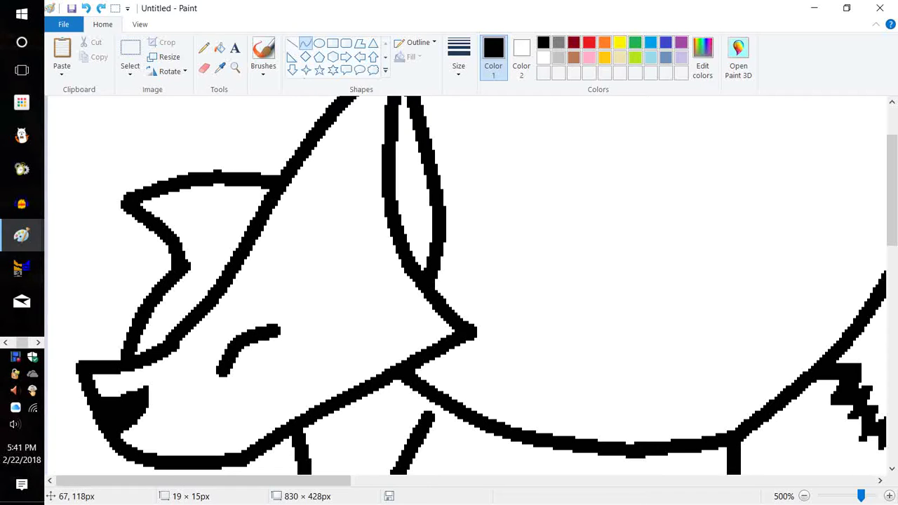
pyautogui.click(237, 338)
pyautogui.click(203, 47)
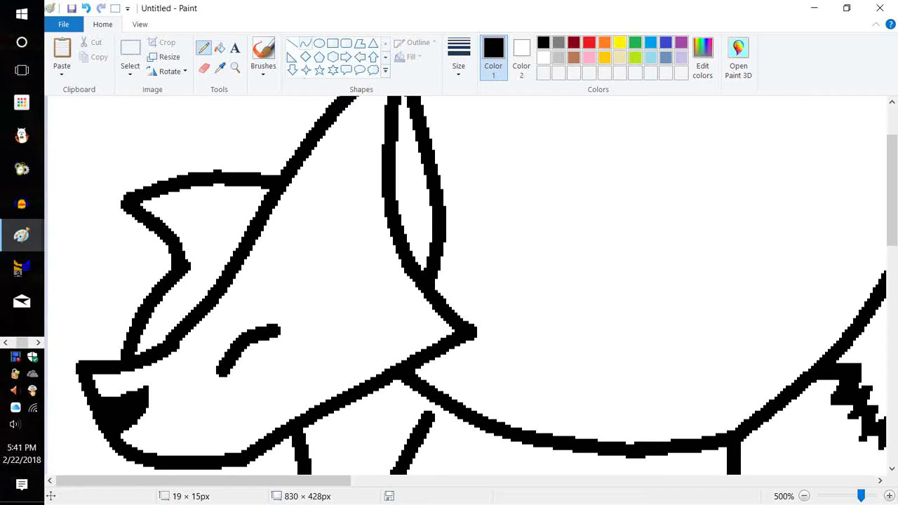
pyautogui.click(305, 42)
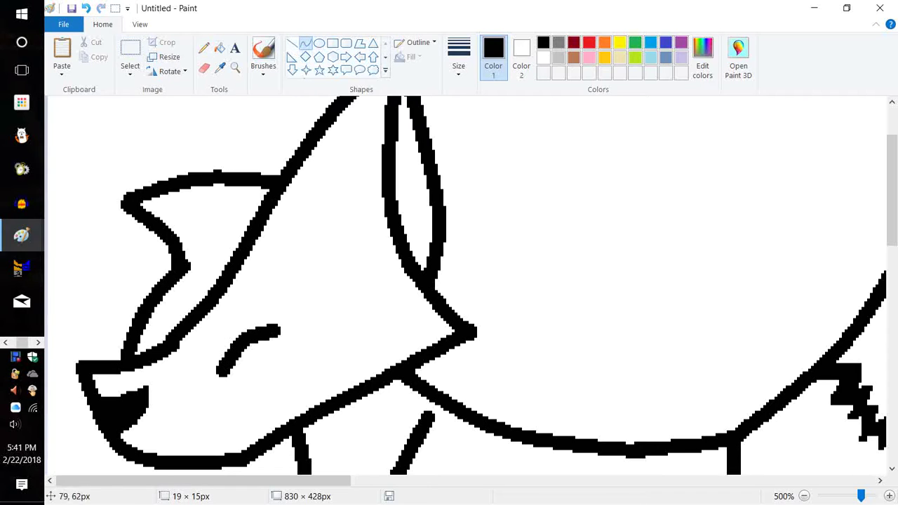
pyautogui.moveTo(261, 272)
pyautogui.mouseDown()
pyautogui.moveTo(203, 254)
pyautogui.moveTo(229, 282)
pyautogui.mouseUp()
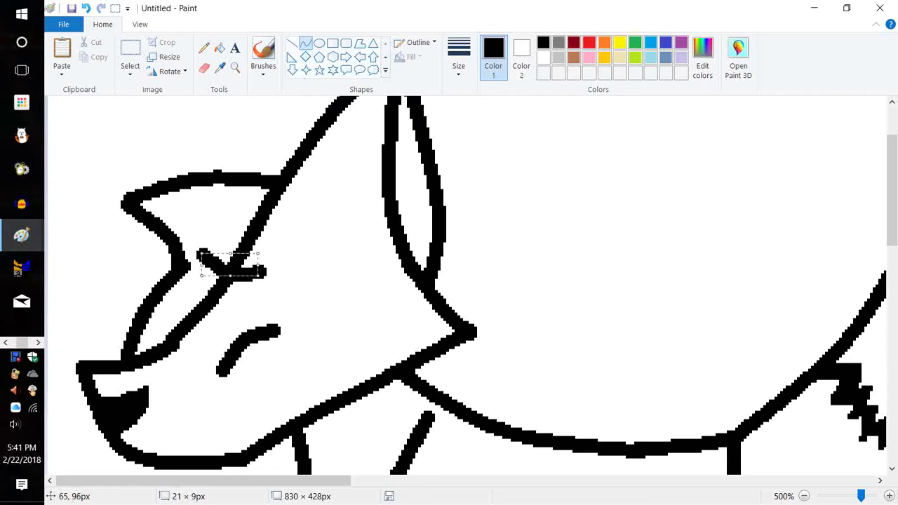
pyautogui.click(203, 48)
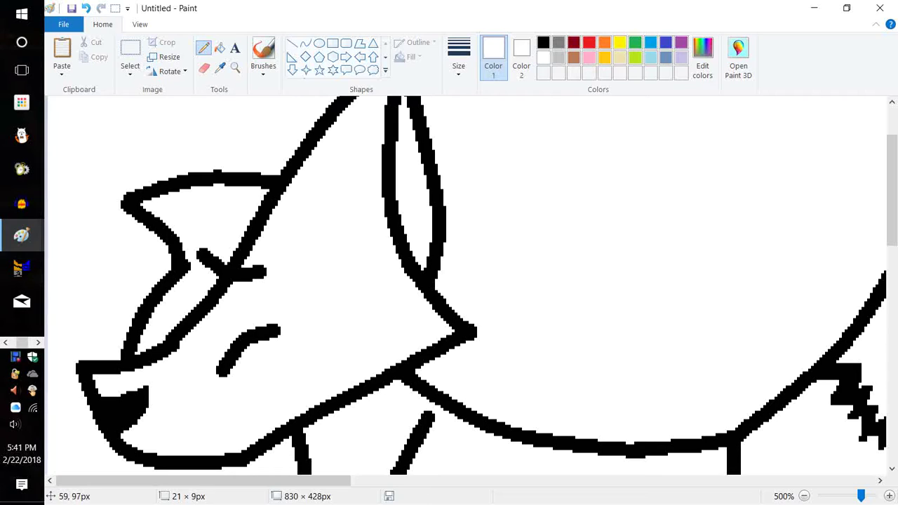
# Step: Erase the part of the upper eye curve that extends past the face line into the forehead tuft, using white
pyautogui.moveTo(215, 277); pyautogui.dragTo(218, 274)
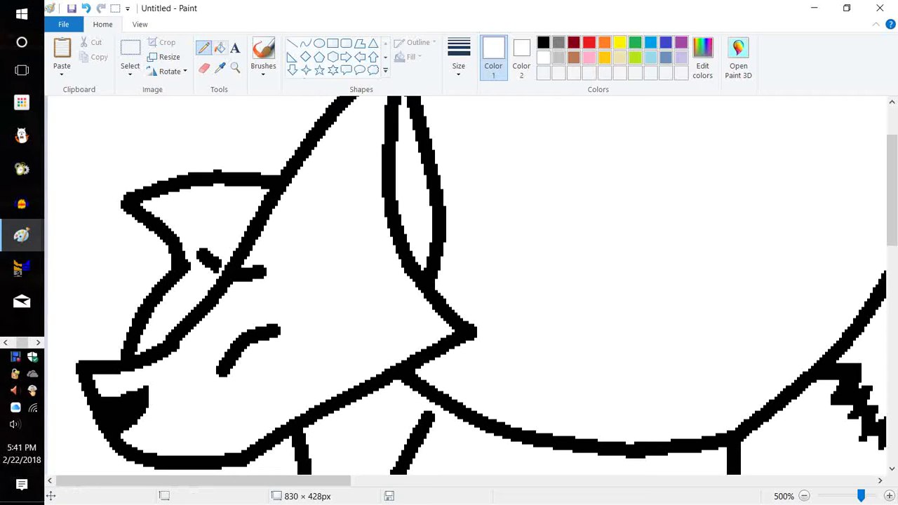
pyautogui.click(220, 47)
pyautogui.click(209, 260)
pyautogui.click(204, 48)
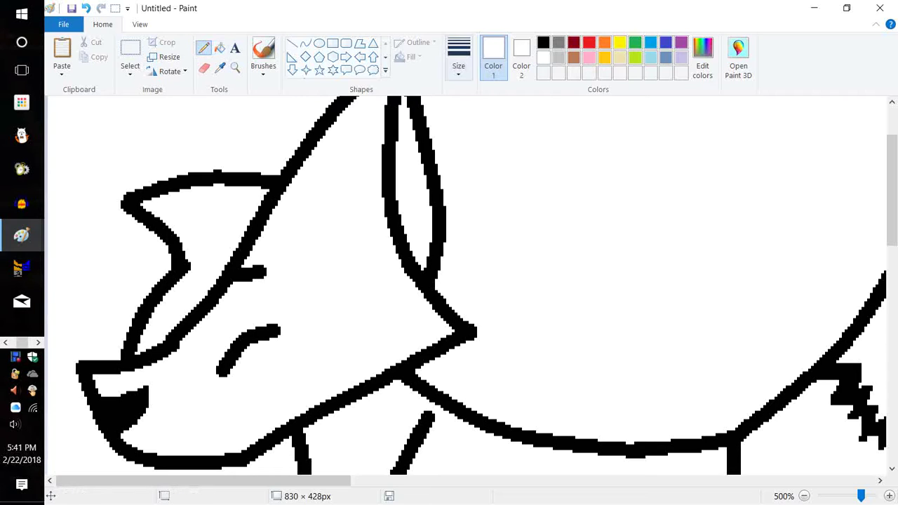
# Step: Draw black curves about 4 × 18 px each for the eye's rear and front edges, closing the eye outline
pyautogui.click(543, 43)
pyautogui.click(305, 43)
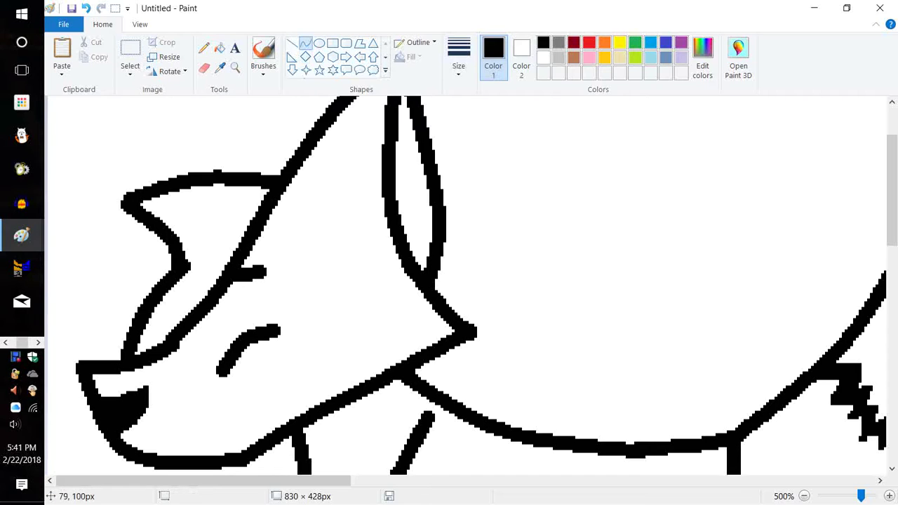
pyautogui.moveTo(261, 272); pyautogui.dragTo(273, 331)
pyautogui.click(274, 285)
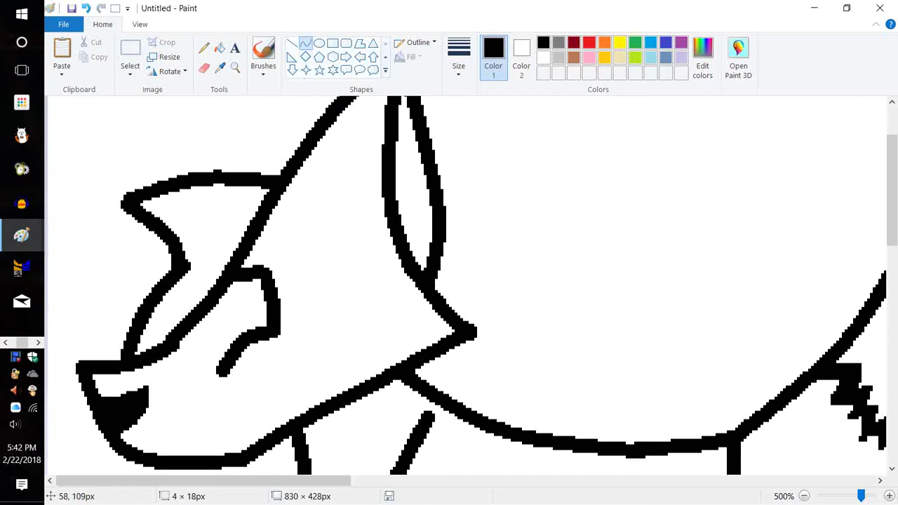
pyautogui.moveTo(213, 309); pyautogui.dragTo(223, 369)
pyautogui.click(215, 330)
pyautogui.click(218, 330)
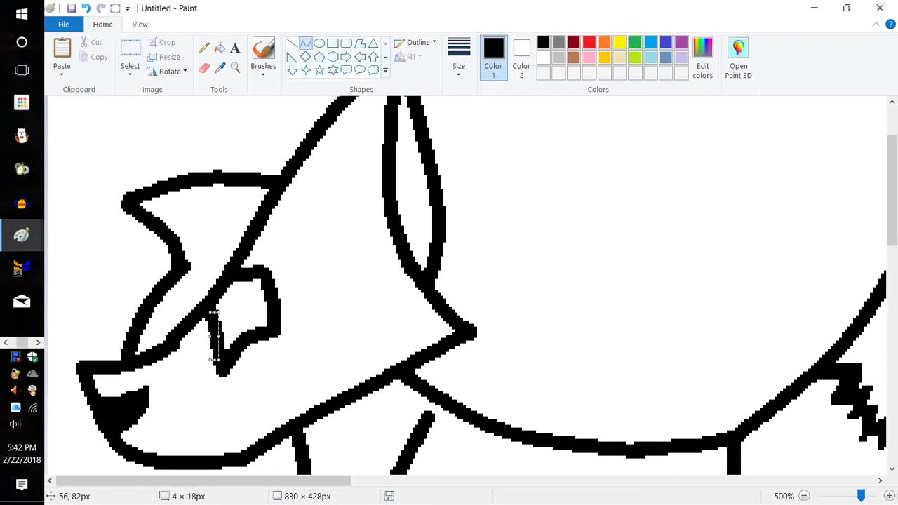
pyautogui.click(203, 47)
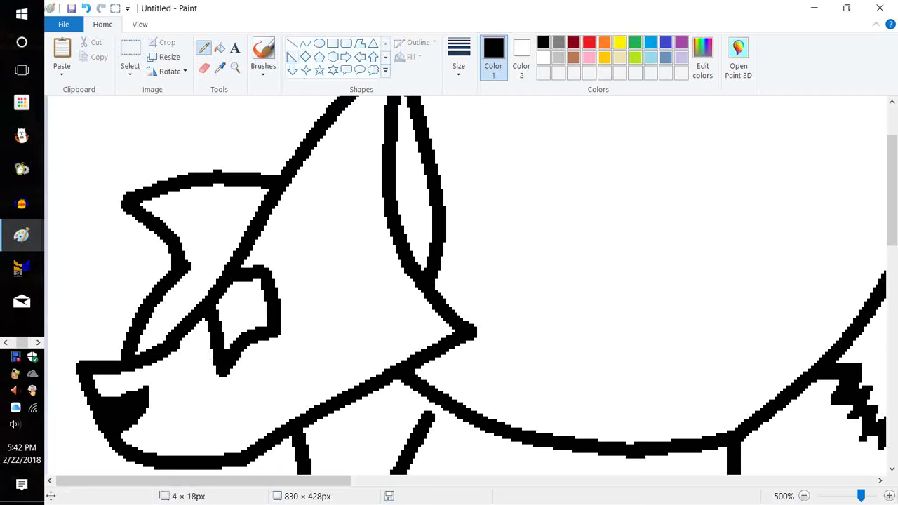
pyautogui.click(306, 43)
pyautogui.moveTo(234, 281)
pyautogui.mouseDown()
pyautogui.moveTo(247, 336)
pyautogui.moveTo(254, 333)
pyautogui.mouseUp()
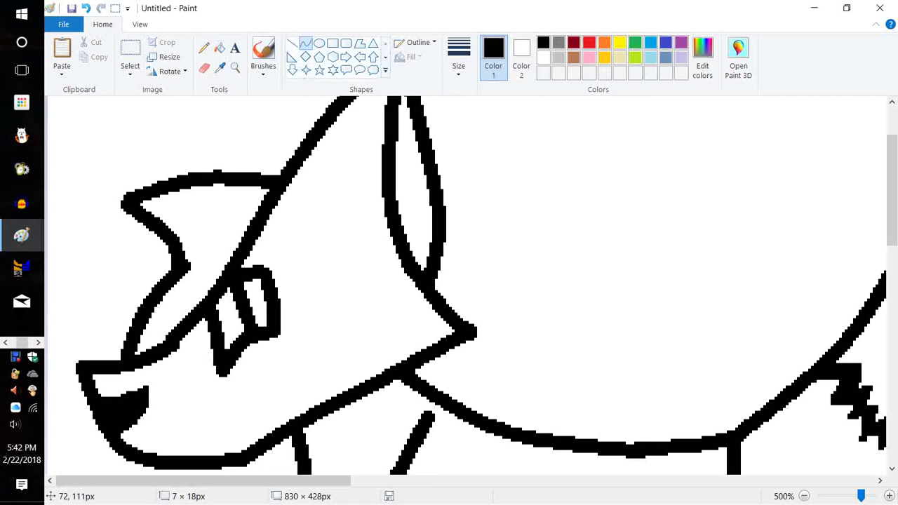
pyautogui.click(86, 8)
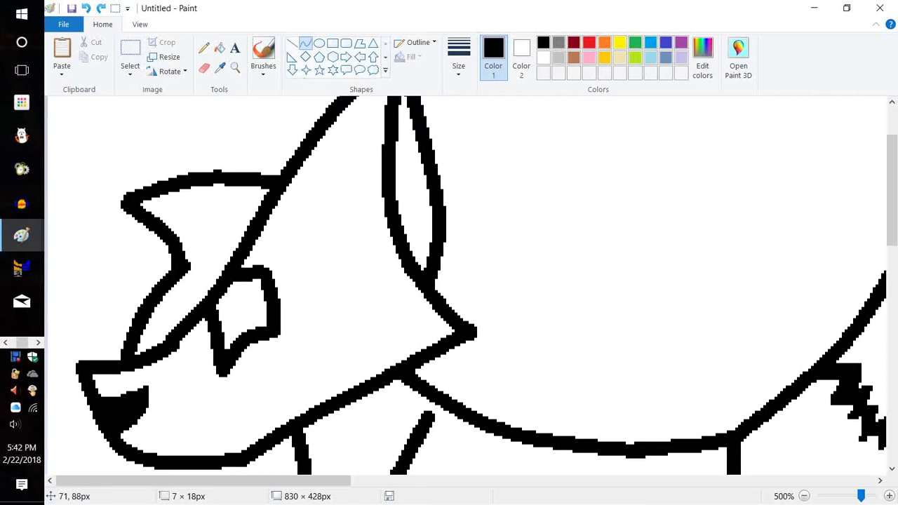
# Step: Add a custom dark purple (red 116, green 52, blue 116) and draw a short vertical pencil line with it inside the eye
pyautogui.click(203, 47)
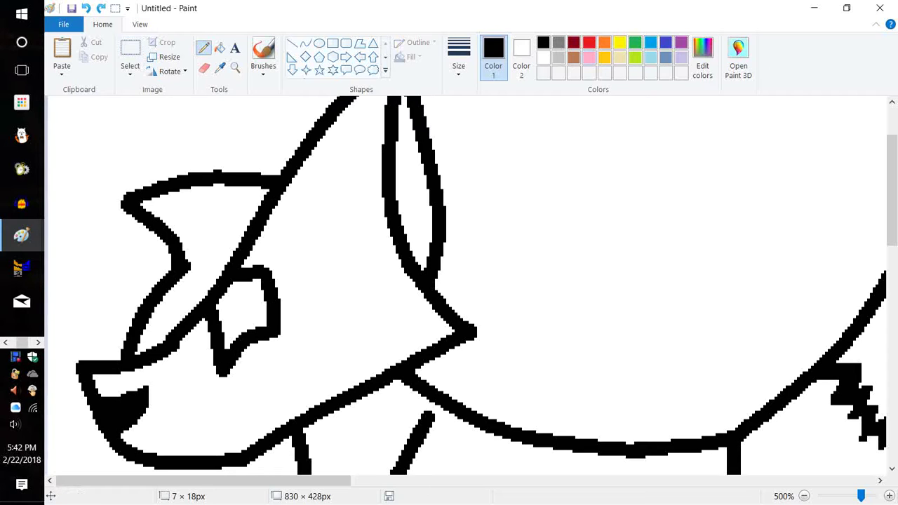
pyautogui.click(681, 42)
pyautogui.click(702, 57)
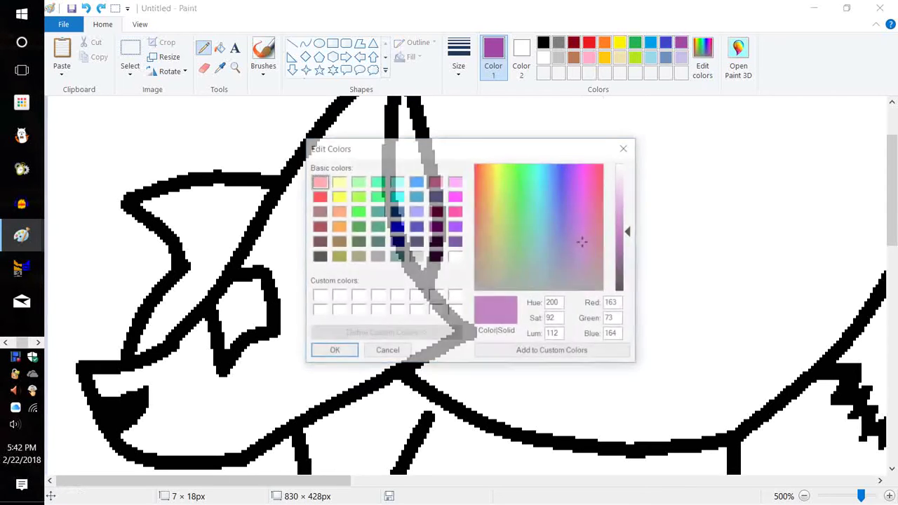
pyautogui.click(621, 249)
pyautogui.click(553, 351)
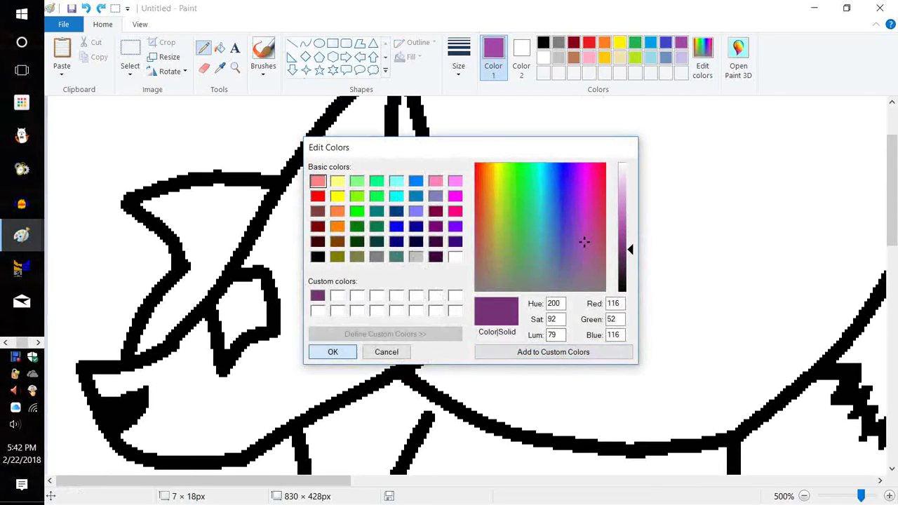
pyautogui.click(332, 351)
pyautogui.moveTo(257, 299); pyautogui.dragTo(257, 312)
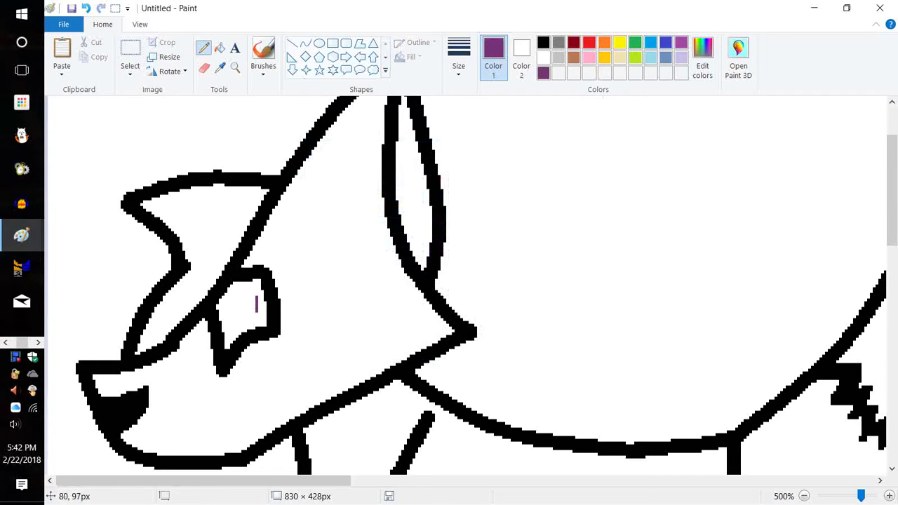
# Step: Draw a thin black wavy pencil line from the original animal's lower jaw up across its cheek
pyautogui.click(543, 42)
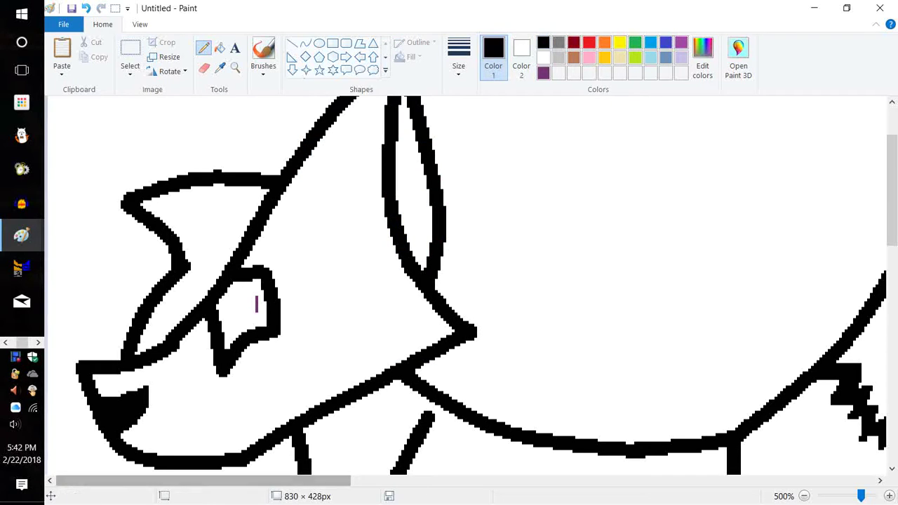
pyautogui.moveTo(237, 451)
pyautogui.mouseDown()
pyautogui.moveTo(291, 370)
pyautogui.moveTo(310, 387)
pyautogui.mouseUp()
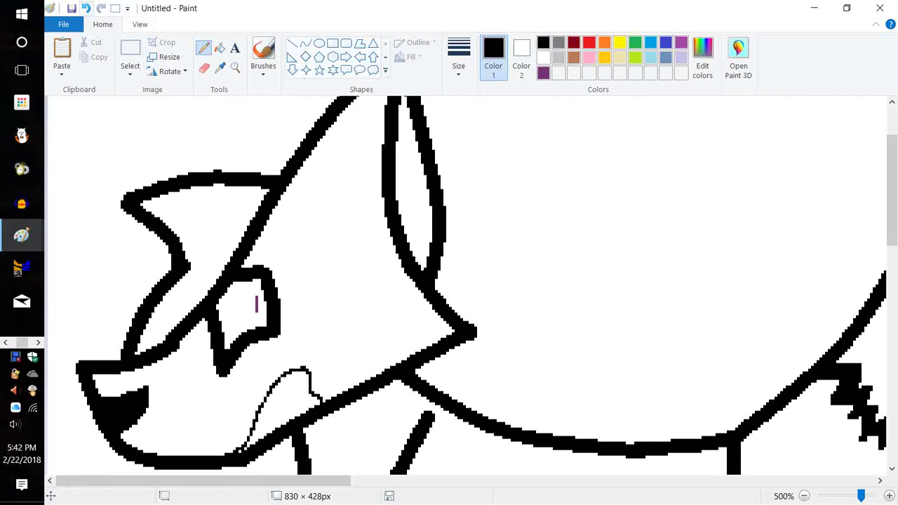
pyautogui.click(85, 7)
pyautogui.moveTo(208, 454)
pyautogui.mouseDown()
pyautogui.moveTo(224, 420)
pyautogui.moveTo(275, 402)
pyautogui.moveTo(315, 354)
pyautogui.mouseUp()
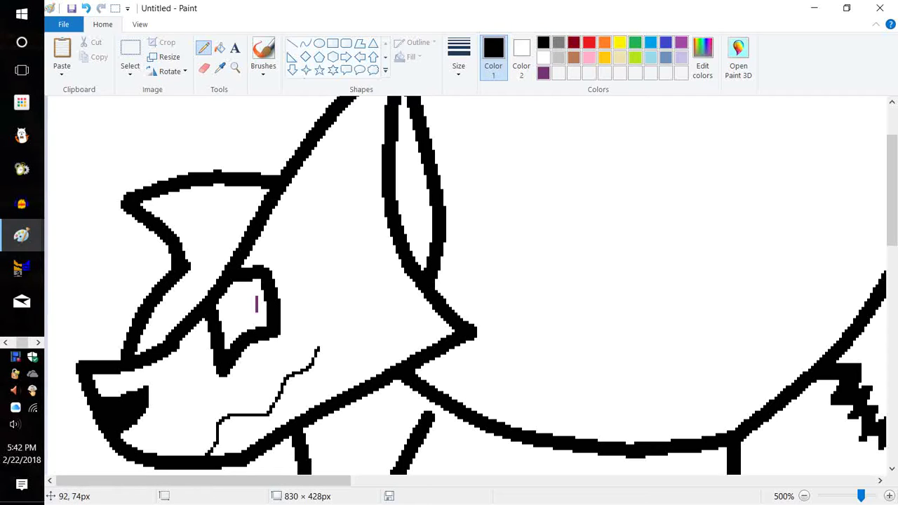
pyautogui.moveTo(307, 212)
pyautogui.mouseDown()
pyautogui.moveTo(310, 237)
pyautogui.moveTo(327, 231)
pyautogui.moveTo(324, 217)
pyautogui.mouseUp()
pyautogui.click(85, 7)
pyautogui.moveTo(313, 376)
pyautogui.mouseDown()
pyautogui.moveTo(282, 415)
pyautogui.moveTo(239, 434)
pyautogui.mouseUp()
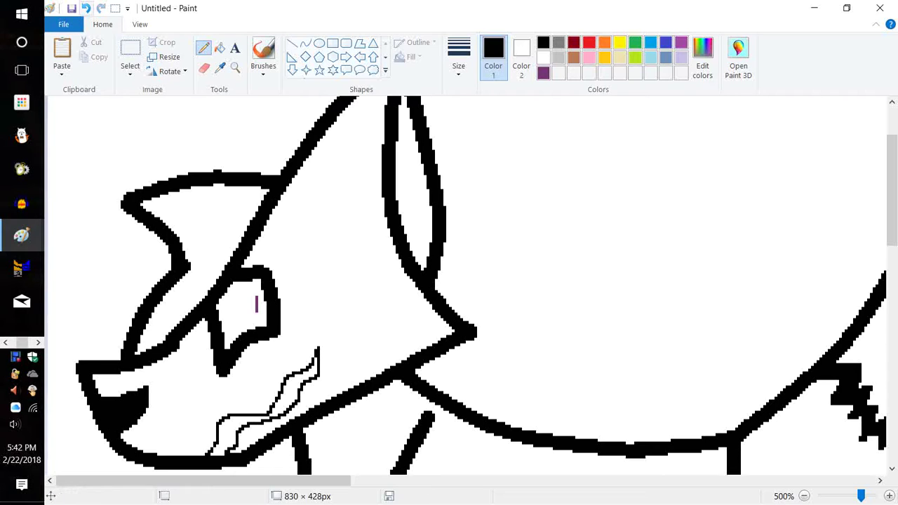
pyautogui.click(86, 7)
pyautogui.moveTo(226, 451)
pyautogui.mouseDown()
pyautogui.moveTo(229, 431)
pyautogui.moveTo(272, 421)
pyautogui.moveTo(287, 405)
pyautogui.mouseUp()
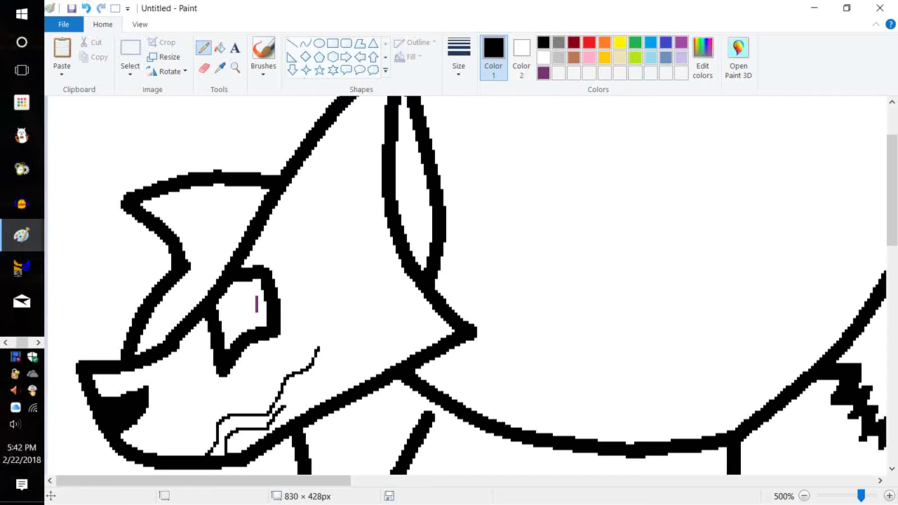
pyautogui.click(85, 8)
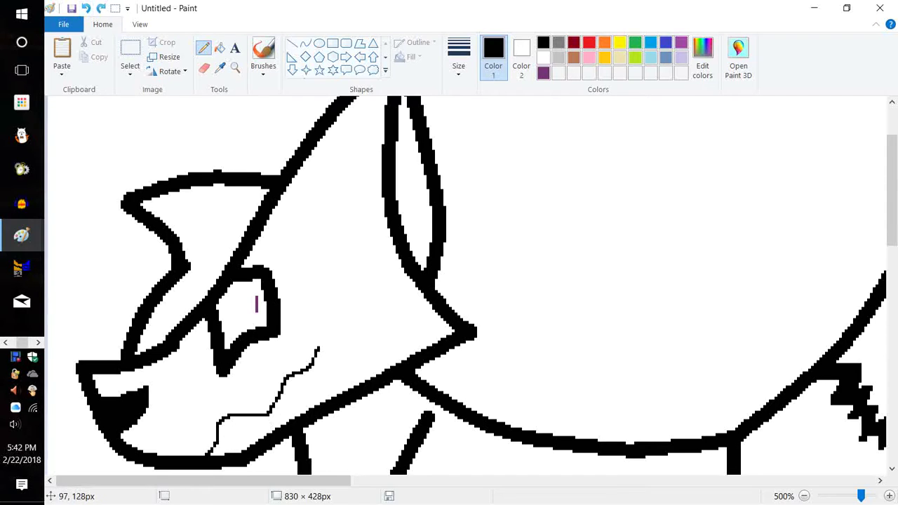
# Step: Draw a second thin wavy line just below the cheek line, joining it at the upper end, and fill the strip between them black
pyautogui.scroll(-5, 477, 284)
pyautogui.scroll(4, 477, 285)
pyautogui.click(889, 496)
pyautogui.click(890, 496)
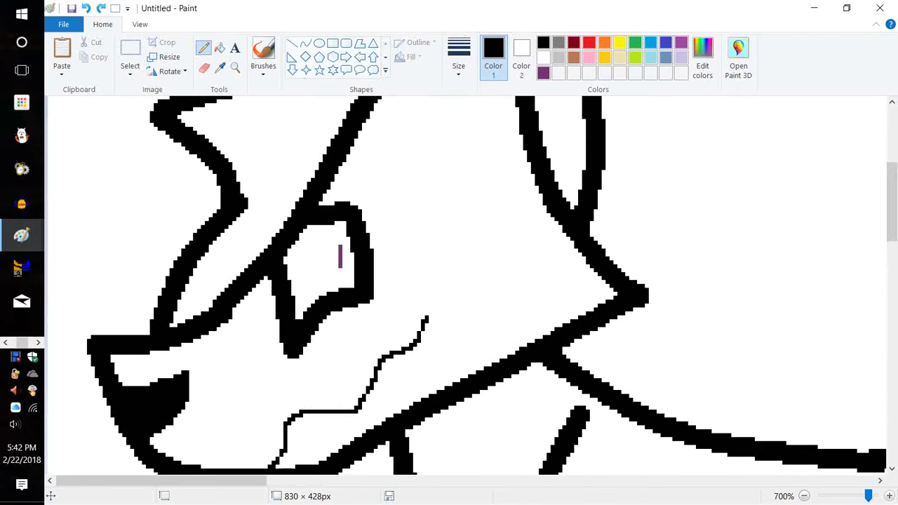
pyautogui.moveTo(427, 322)
pyautogui.mouseDown()
pyautogui.moveTo(423, 362)
pyautogui.moveTo(367, 420)
pyautogui.moveTo(320, 427)
pyautogui.moveTo(292, 438)
pyautogui.moveTo(288, 467)
pyautogui.mouseUp()
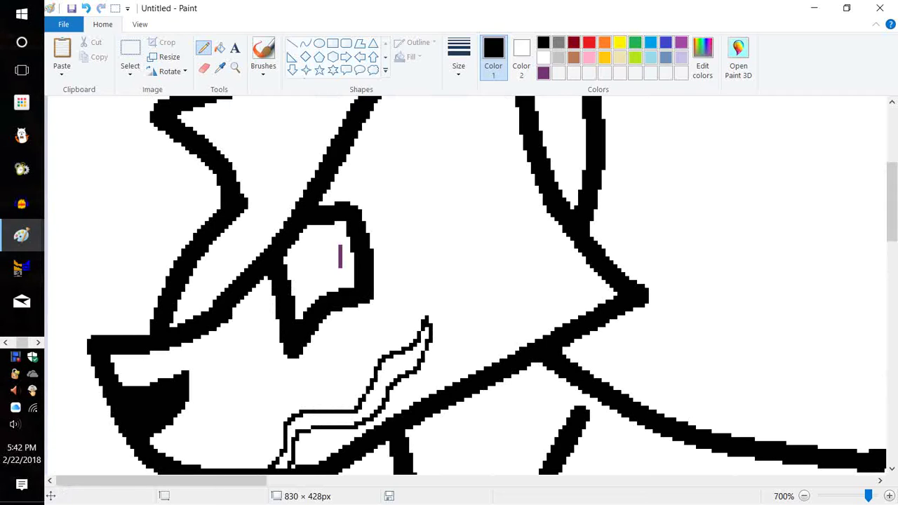
pyautogui.click(220, 47)
pyautogui.click(410, 351)
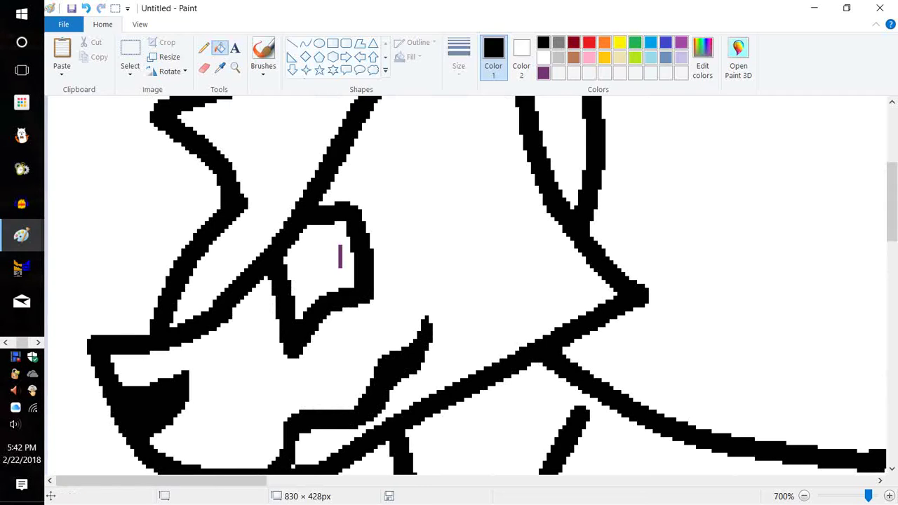
pyautogui.click(204, 48)
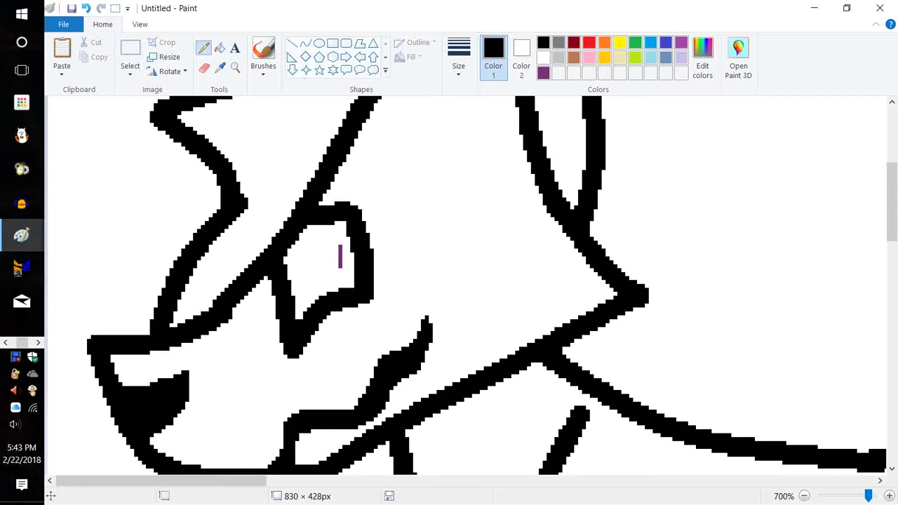
# Step: Draw two tiny light turquoise pencil marks on the original head behind the eye, outline them black, and trim the stray end white
pyautogui.click(651, 57)
pyautogui.moveTo(450, 148); pyautogui.dragTo(453, 163)
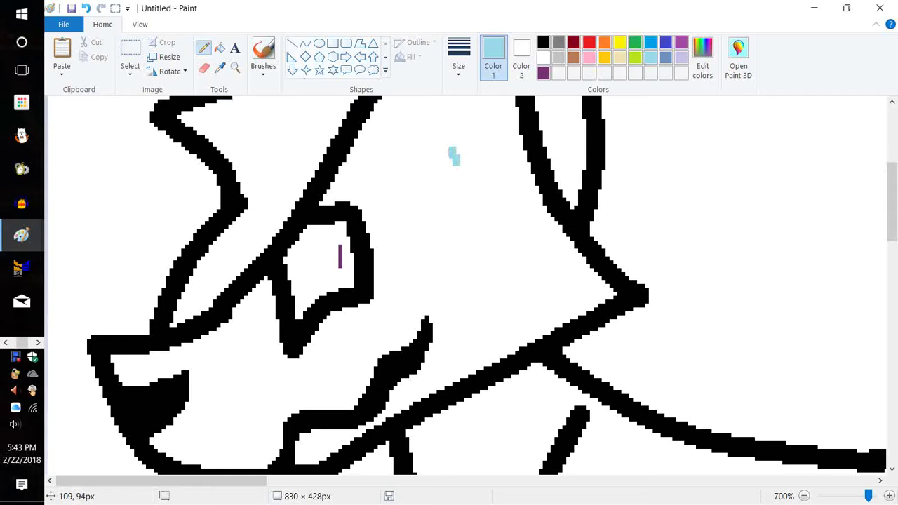
pyautogui.moveTo(484, 224)
pyautogui.mouseDown()
pyautogui.moveTo(485, 197)
pyautogui.moveTo(486, 222)
pyautogui.moveTo(494, 202)
pyautogui.mouseUp()
pyautogui.click(543, 43)
pyautogui.moveTo(446, 149)
pyautogui.mouseDown()
pyautogui.moveTo(462, 168)
pyautogui.moveTo(456, 152)
pyautogui.mouseUp()
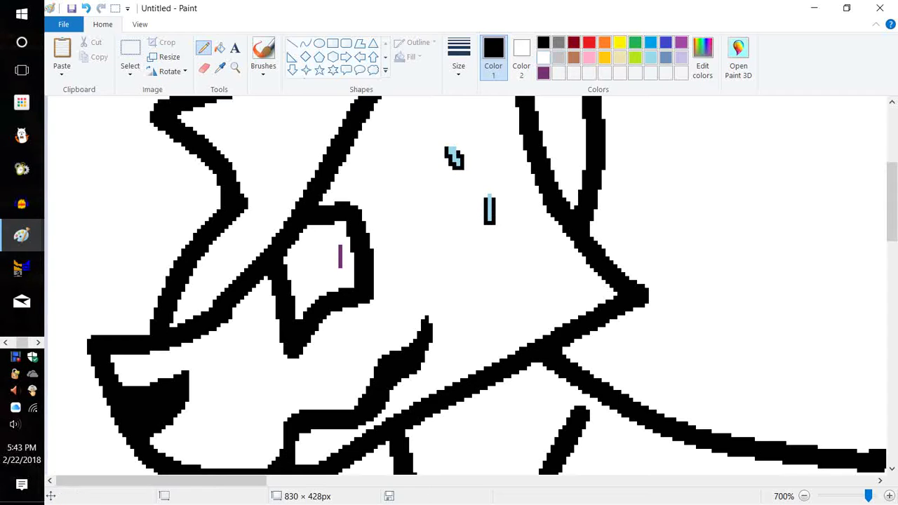
pyautogui.click(543, 58)
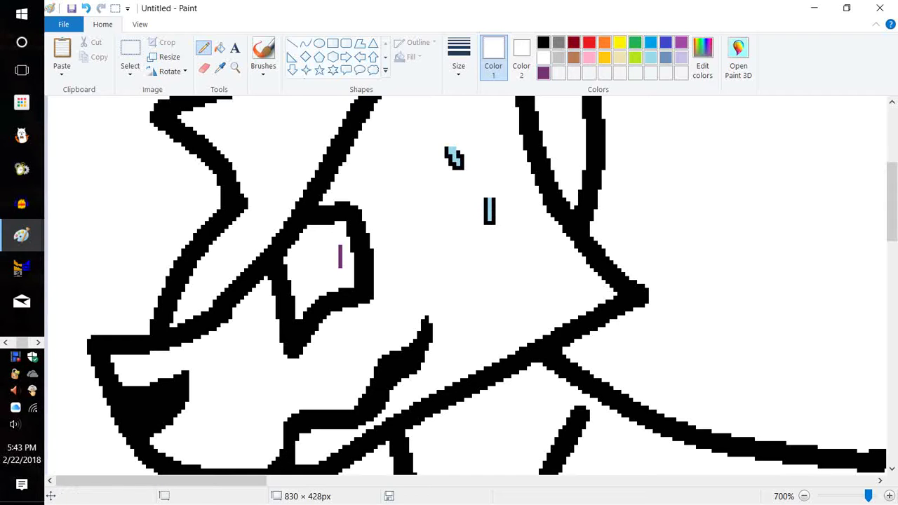
# Step: Draw a small pointed black spike at the rear upper corner of the original's eye and fill it black
pyautogui.click(543, 42)
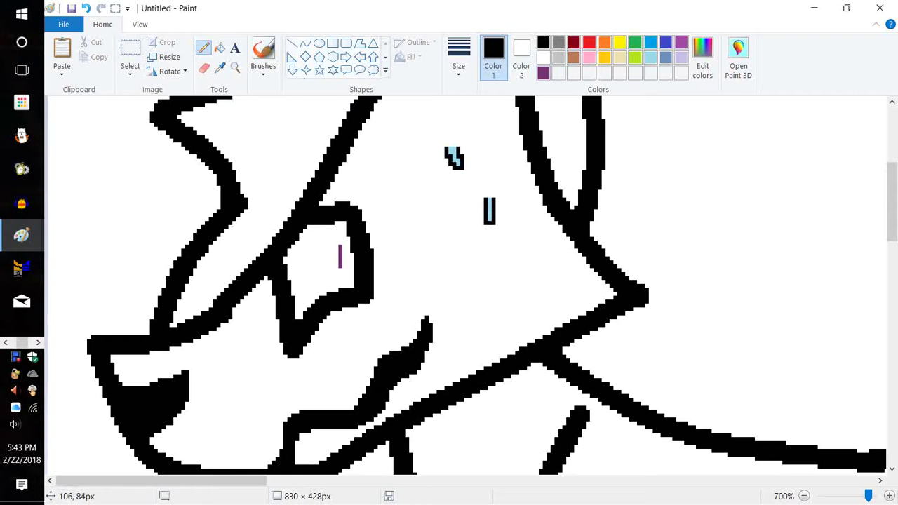
pyautogui.scroll(-3, 456, 275)
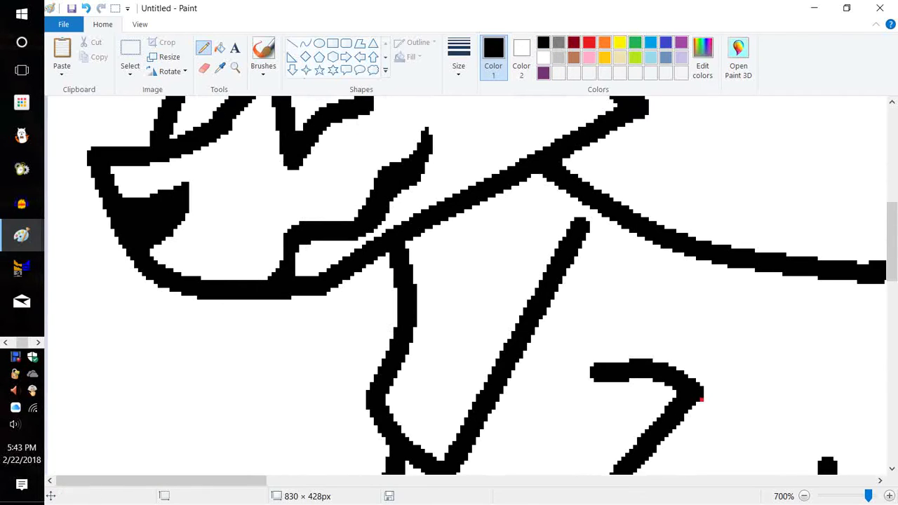
pyautogui.scroll(4, 467, 285)
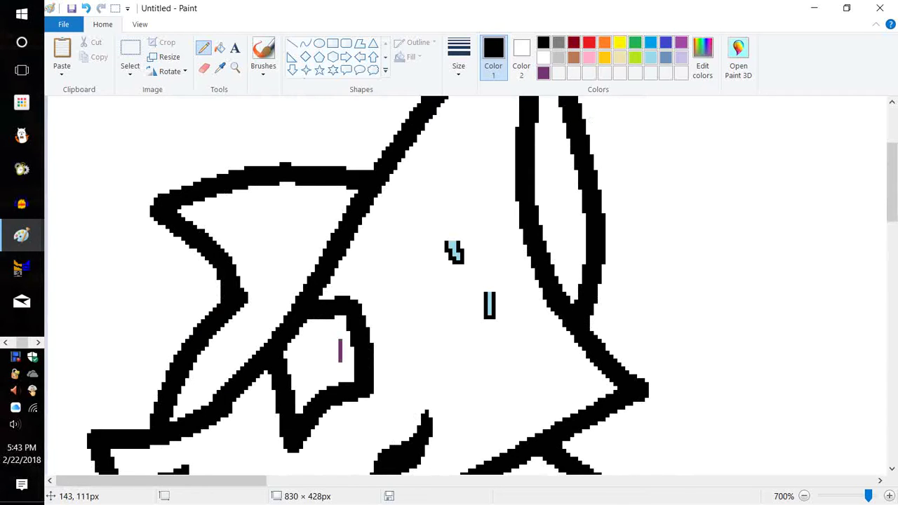
pyautogui.moveTo(351, 293)
pyautogui.mouseDown()
pyautogui.moveTo(381, 280)
pyautogui.moveTo(370, 324)
pyautogui.mouseUp()
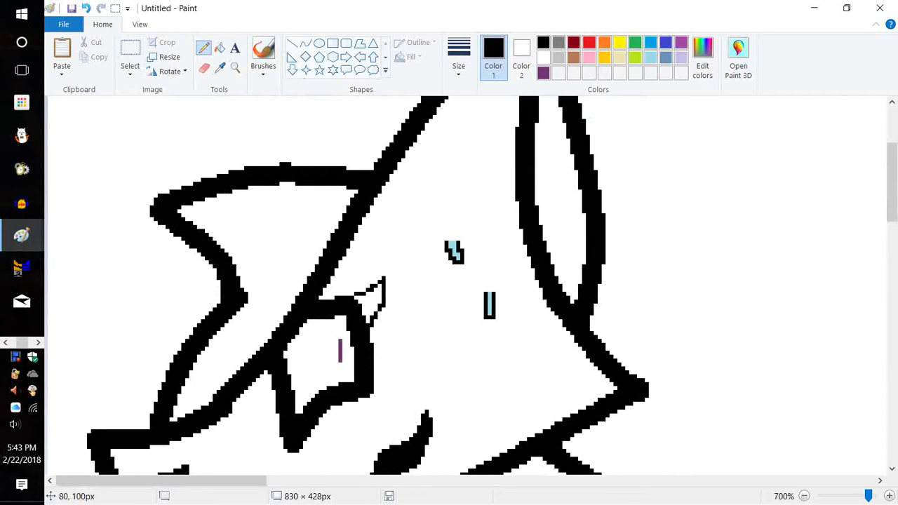
pyautogui.click(219, 47)
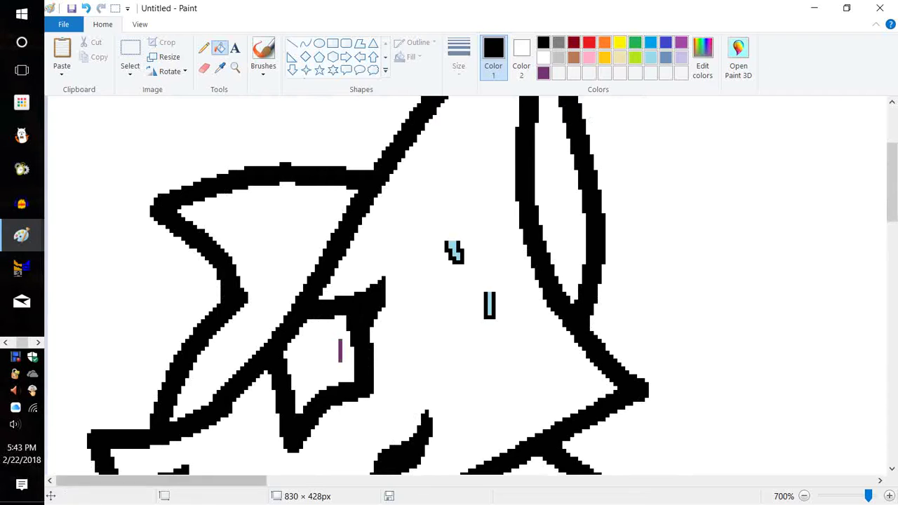
# Step: Clear the leftover red in the flipped copy's inner ear by filling the area red and refilling it white
pyautogui.moveTo(175, 480); pyautogui.dragTo(530, 481)
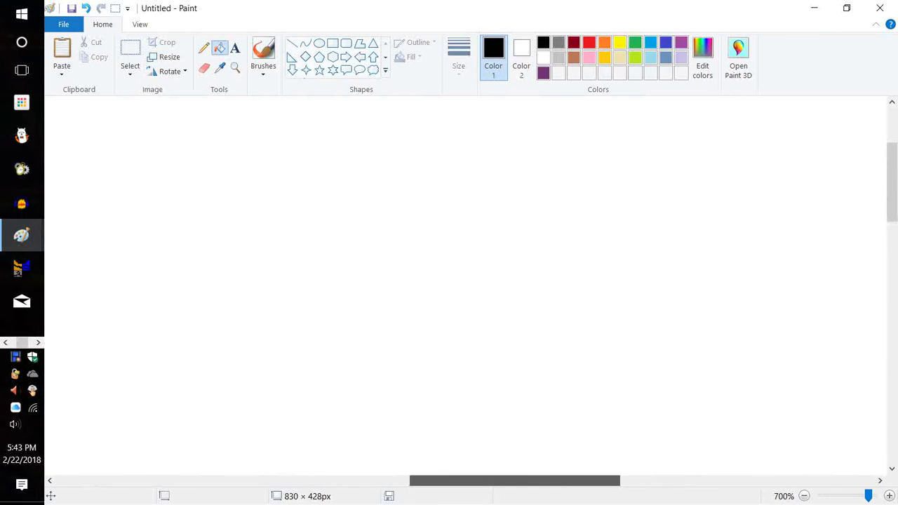
pyautogui.click(805, 496)
pyautogui.click(805, 496)
pyautogui.click(805, 496)
pyautogui.click(805, 496)
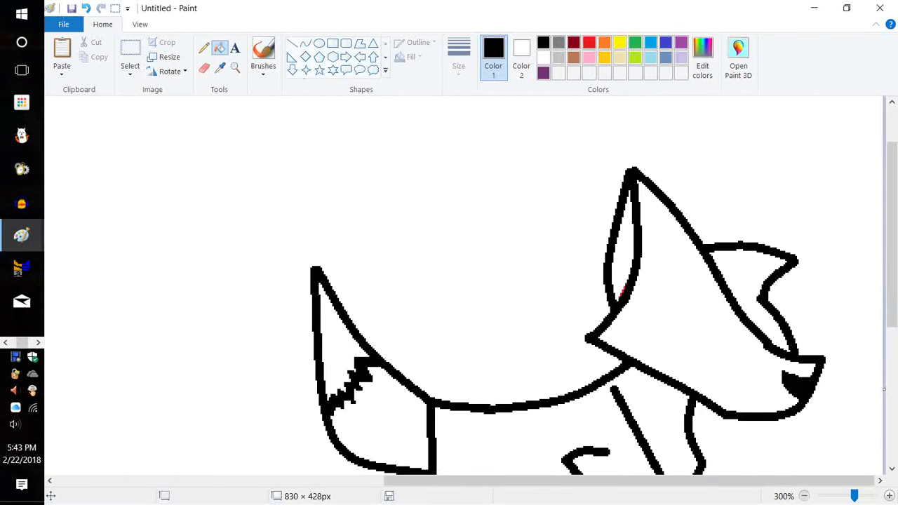
pyautogui.click(804, 496)
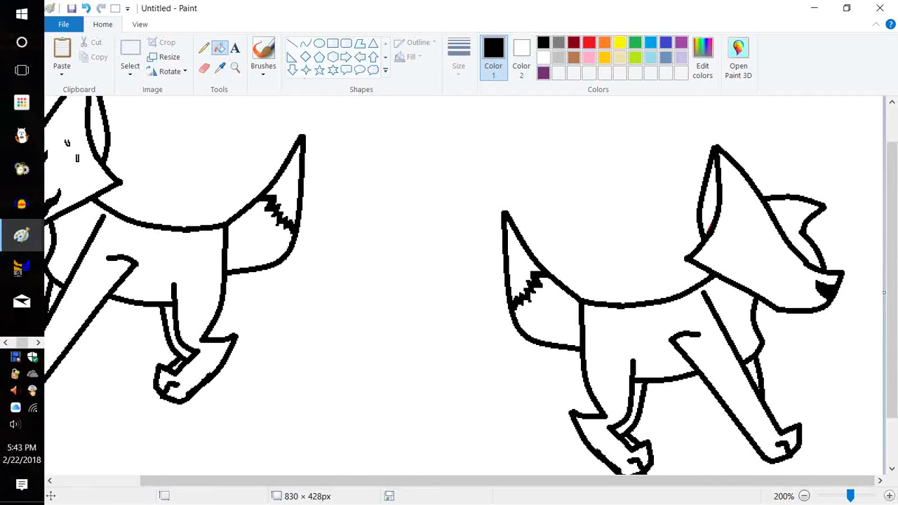
pyautogui.click(588, 42)
pyautogui.click(709, 200)
pyautogui.click(543, 57)
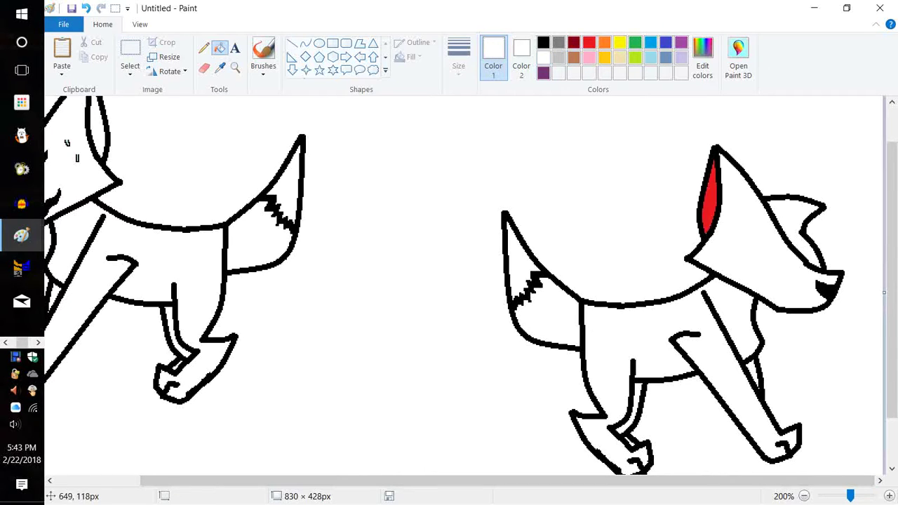
pyautogui.click(710, 200)
# Step: Select the flipped animal with a 364 × 362 px rectangle and move it up close beside the original's tail
pyautogui.click(804, 495)
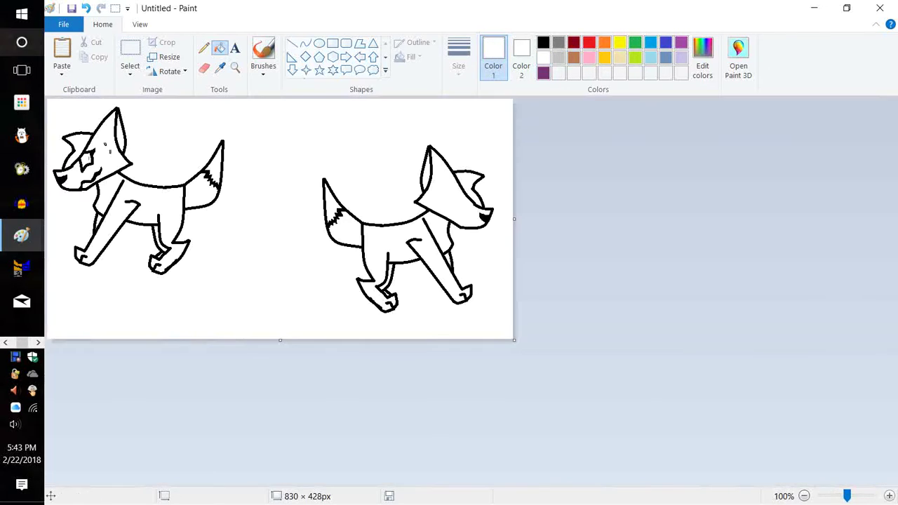
pyautogui.click(131, 48)
pyautogui.moveTo(503, 140); pyautogui.dragTo(299, 342)
pyautogui.moveTo(455, 269)
pyautogui.mouseDown()
pyautogui.moveTo(385, 240)
pyautogui.moveTo(455, 283)
pyautogui.moveTo(455, 265)
pyautogui.mouseUp()
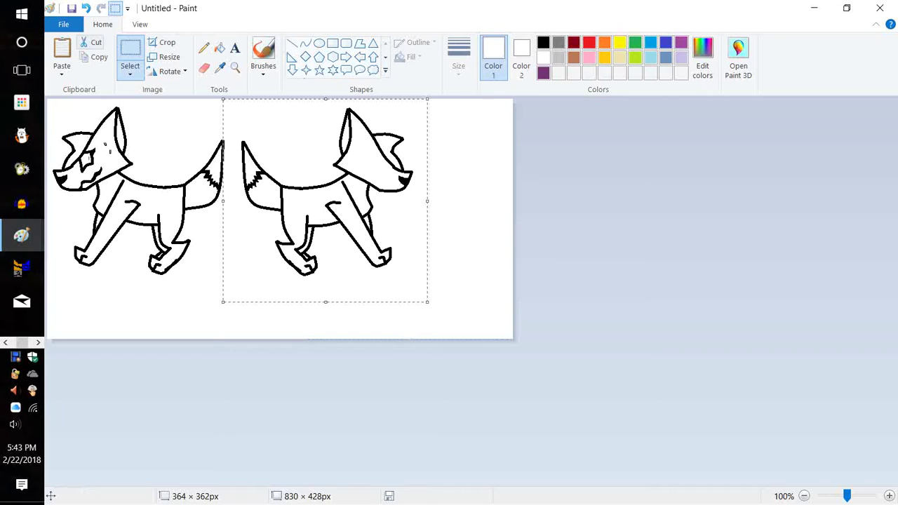
# Step: Shrink the canvas to 700 × 362 px, removing the empty space beside and below the two animals
pyautogui.click(203, 48)
pyautogui.moveTo(513, 219); pyautogui.dragTo(441, 219)
pyautogui.moveTo(243, 339); pyautogui.dragTo(243, 302)
# Step: On the flipped head, draw a thin black curve from muzzle to brow and a peaked line from the lower jaw over the cheek
pyautogui.click(890, 496)
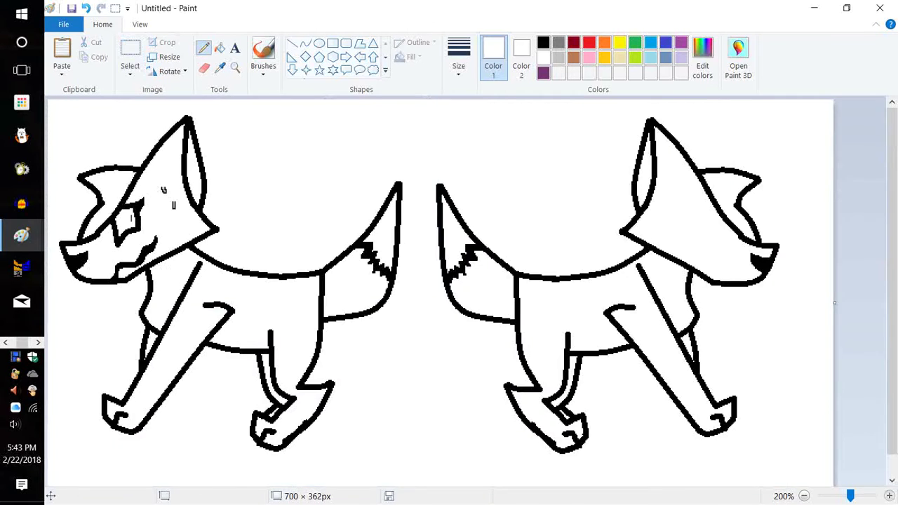
pyautogui.click(890, 496)
pyautogui.moveTo(561, 481); pyautogui.dragTo(799, 481)
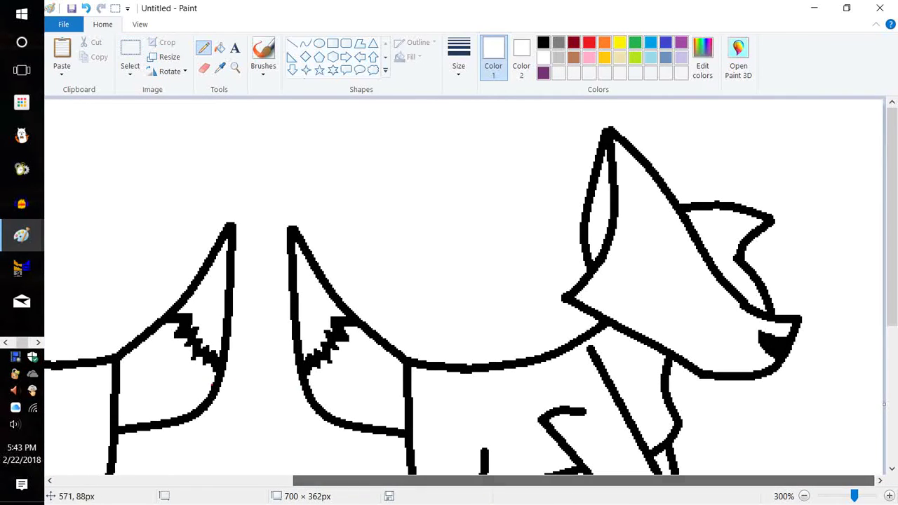
pyautogui.click(544, 42)
pyautogui.hotkey('ctrl', 'pageup')
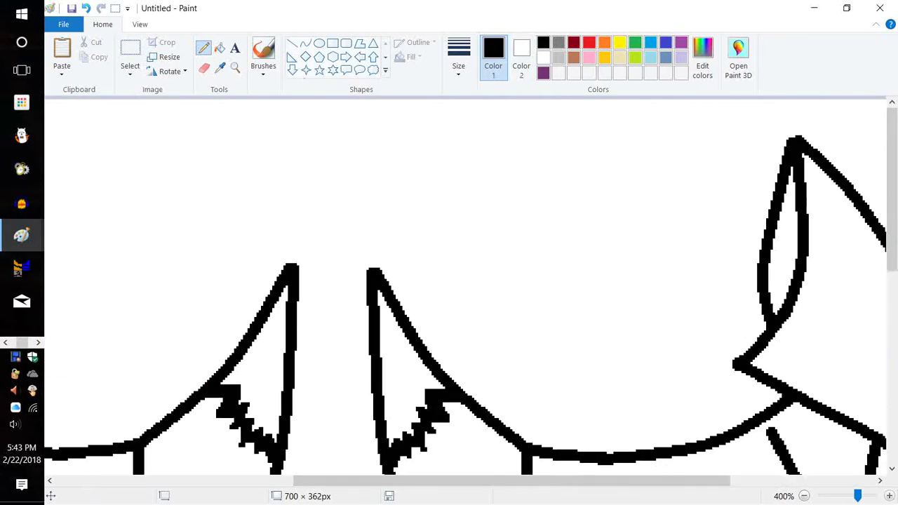
pyautogui.hscroll(3, 463, 287)
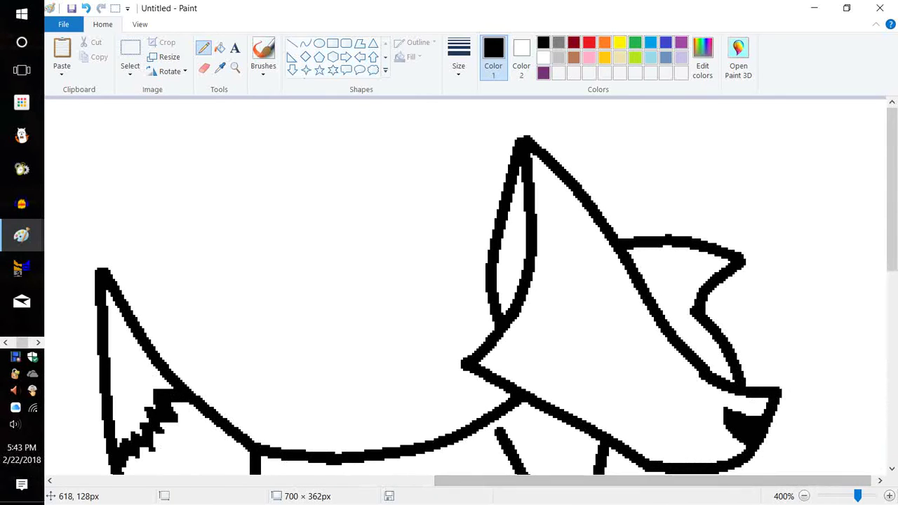
pyautogui.moveTo(717, 394)
pyautogui.mouseDown()
pyautogui.moveTo(650, 383)
pyautogui.moveTo(614, 251)
pyautogui.mouseUp()
pyautogui.moveTo(665, 463)
pyautogui.mouseDown()
pyautogui.moveTo(585, 367)
pyautogui.moveTo(585, 423)
pyautogui.mouseUp()
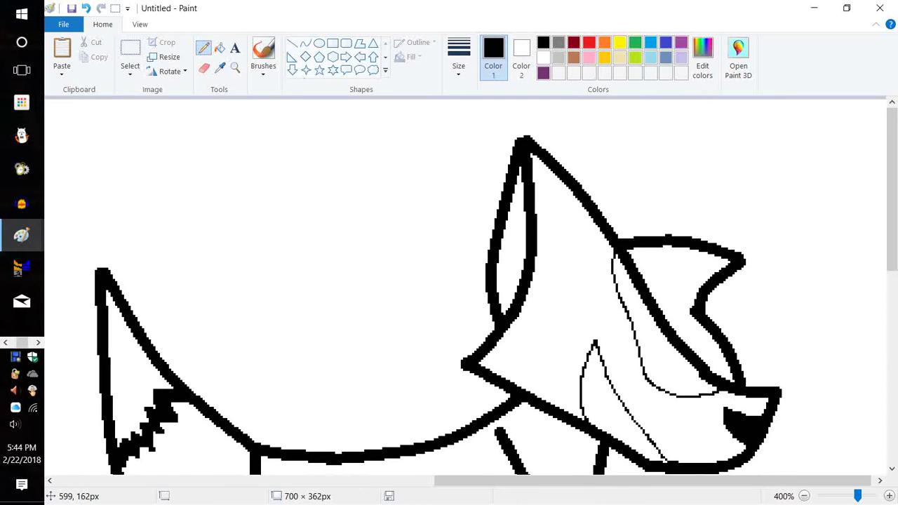
# Step: Draw a second peaked line just outside the flipped head's cheek line and fill the band between them black
pyautogui.moveTo(677, 461); pyautogui.dragTo(629, 381)
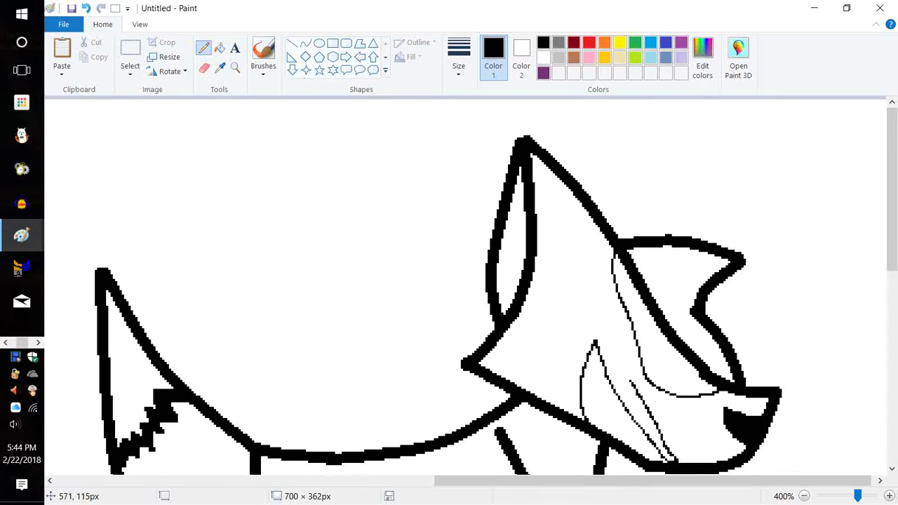
pyautogui.hotkey('ctrl', 'z')
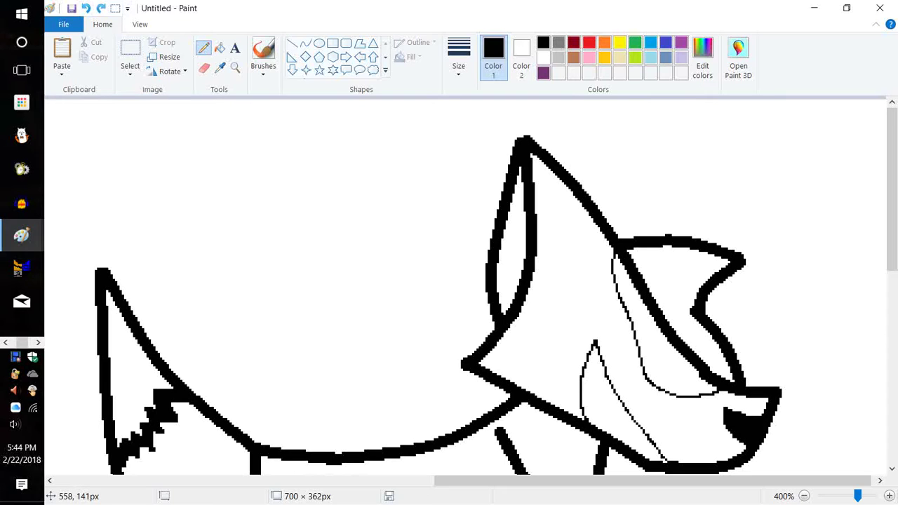
pyautogui.moveTo(574, 416)
pyautogui.mouseDown()
pyautogui.moveTo(568, 366)
pyautogui.moveTo(577, 329)
pyautogui.moveTo(596, 311)
pyautogui.moveTo(630, 386)
pyautogui.moveTo(692, 460)
pyautogui.mouseUp()
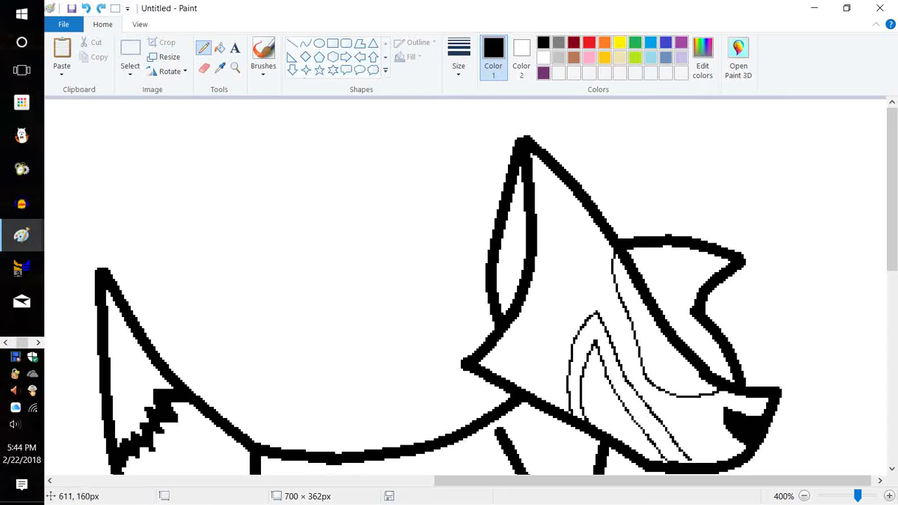
pyautogui.click(219, 48)
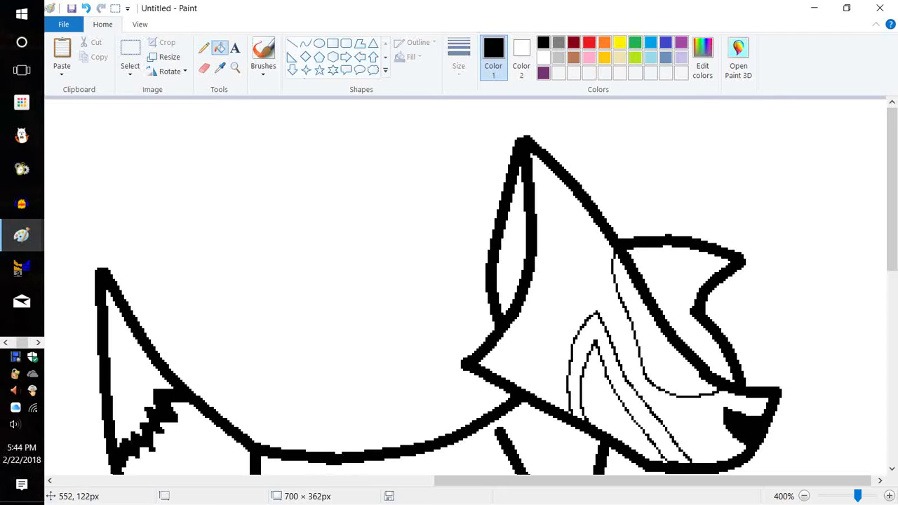
pyautogui.click(596, 393)
# Step: Fill the area between the flipped head's brow curve and forehead black, and draw thin zigzag teeth lines inside the peaked mouth shape
pyautogui.click(203, 47)
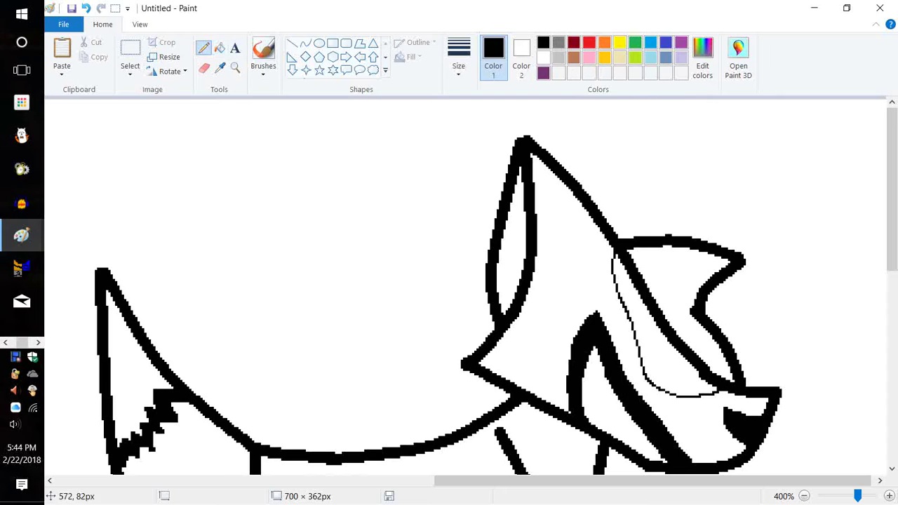
pyautogui.click(219, 47)
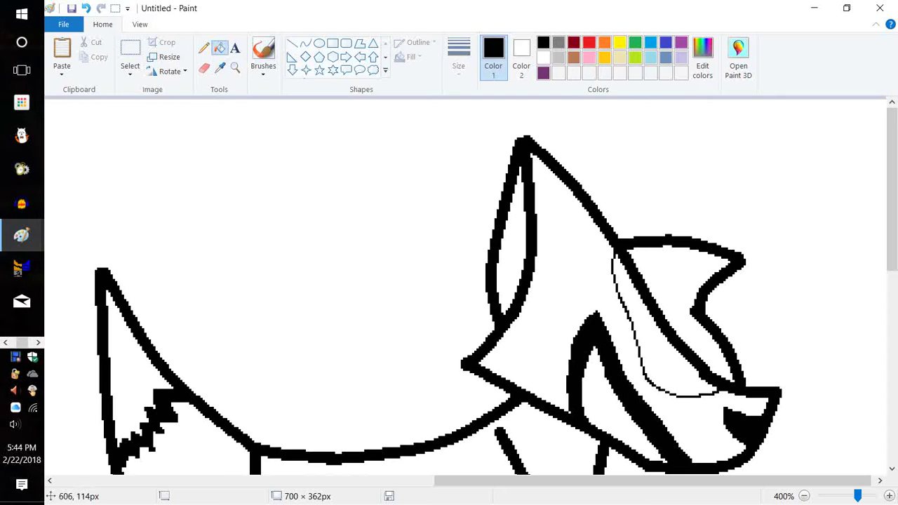
pyautogui.click(667, 337)
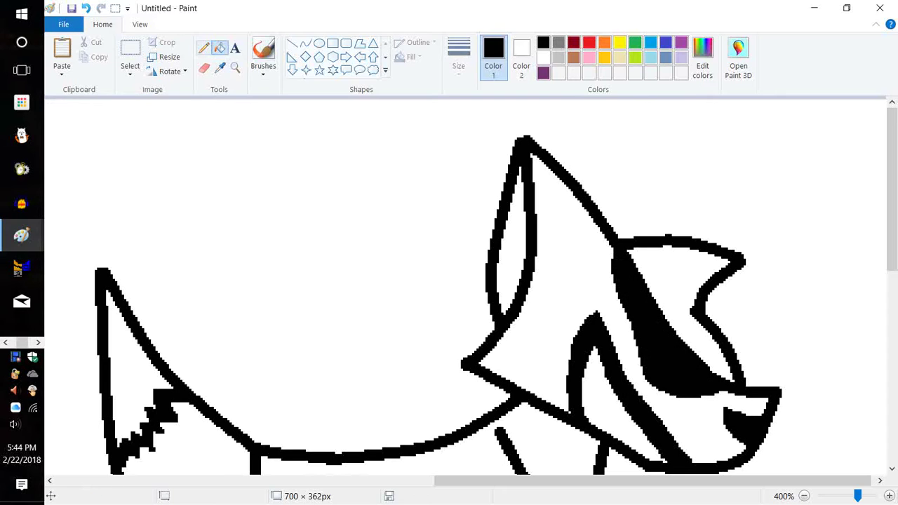
pyautogui.click(203, 48)
pyautogui.moveTo(605, 376)
pyautogui.mouseDown()
pyautogui.moveTo(582, 391)
pyautogui.moveTo(605, 399)
pyautogui.moveTo(603, 431)
pyautogui.moveTo(631, 414)
pyautogui.moveTo(630, 437)
pyautogui.moveTo(647, 435)
pyautogui.mouseUp()
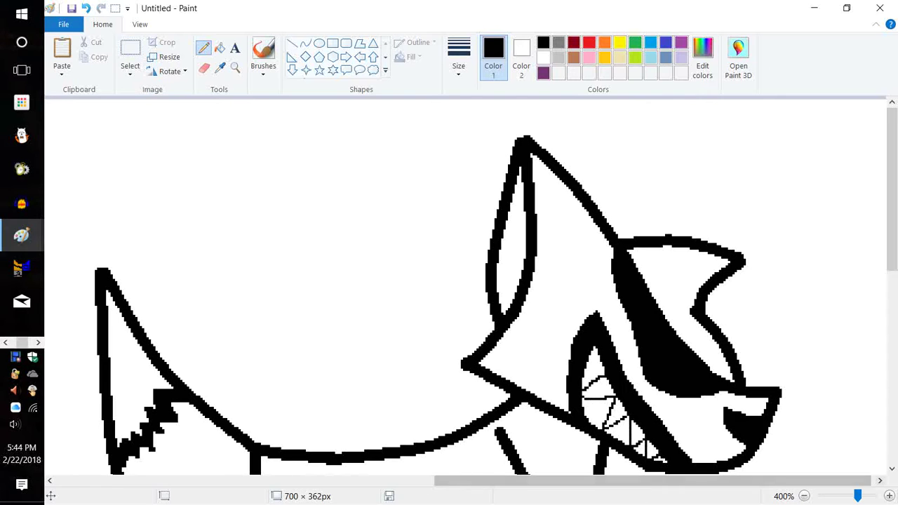
# Step: Add a custom dark brown (red 103, green 65, blue 44) based on the palette brown as the drawing color
pyautogui.click(805, 496)
pyautogui.click(805, 496)
pyautogui.click(804, 496)
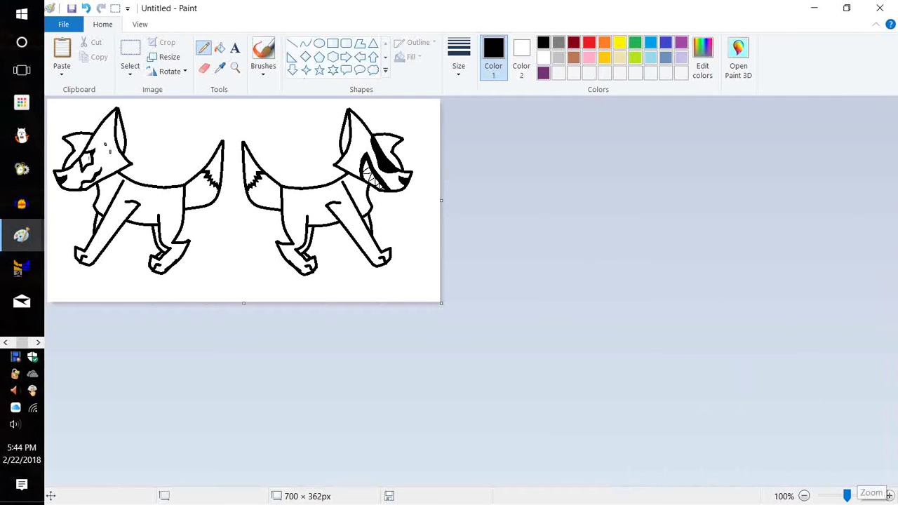
pyautogui.click(890, 496)
pyautogui.click(889, 496)
pyautogui.click(889, 496)
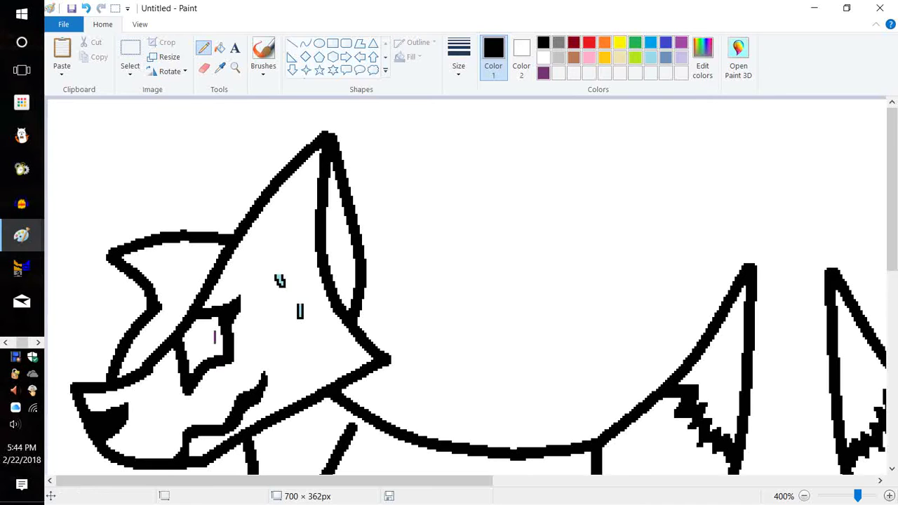
pyautogui.click(573, 57)
pyautogui.click(702, 60)
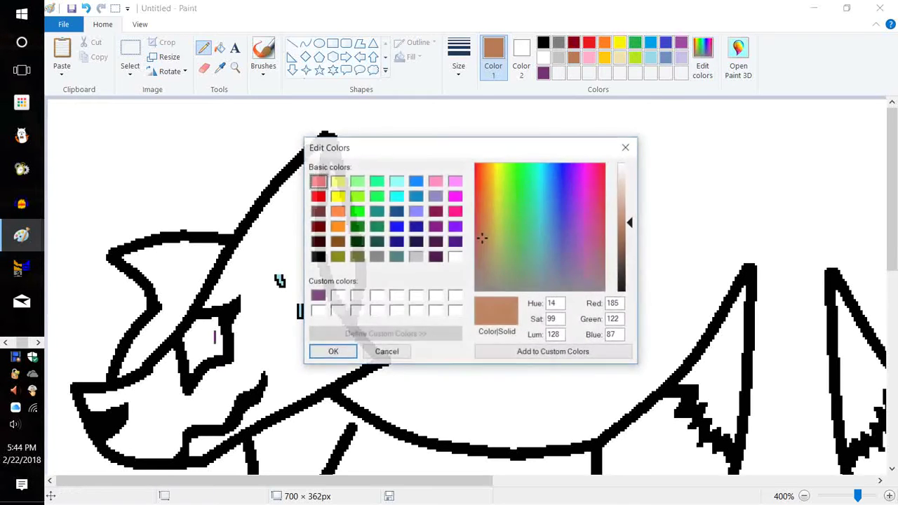
pyautogui.click(622, 254)
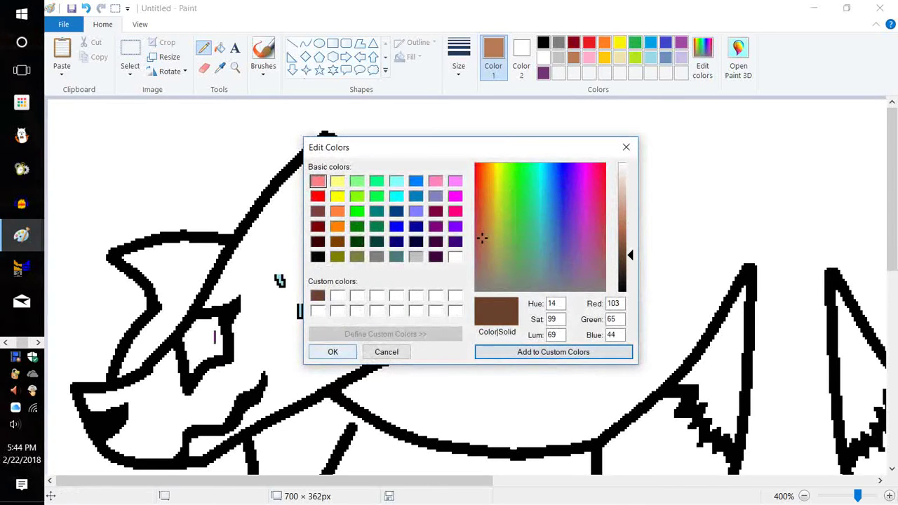
pyautogui.click(333, 352)
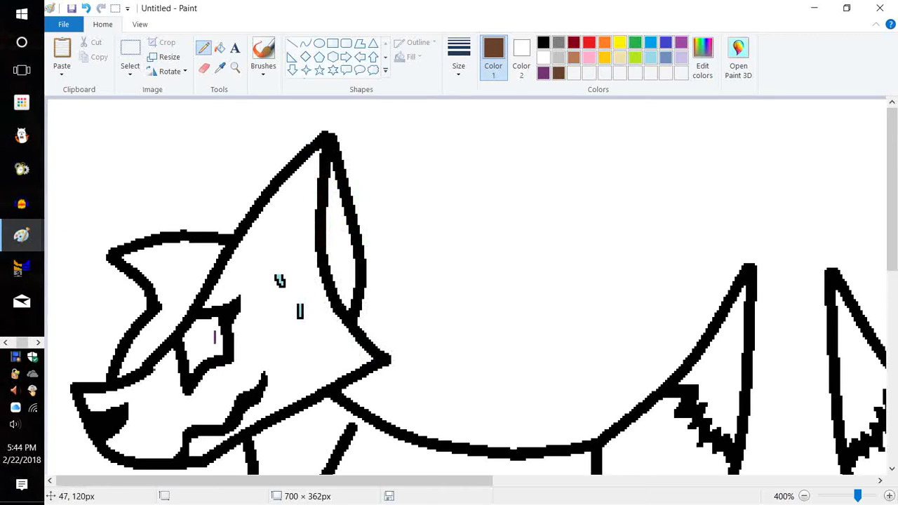
# Step: Draw brown boundary lines across the original's face before and behind the eye, and fill the forehead and muzzle areas above them brown
pyautogui.moveTo(153, 369); pyautogui.dragTo(181, 369)
pyautogui.moveTo(235, 349); pyautogui.dragTo(312, 293)
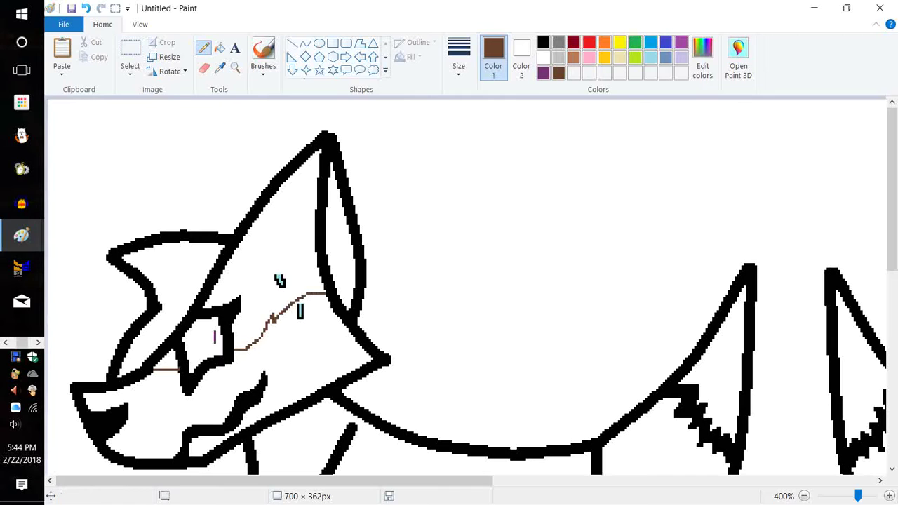
pyautogui.click(220, 49)
pyautogui.click(278, 238)
pyautogui.click(166, 361)
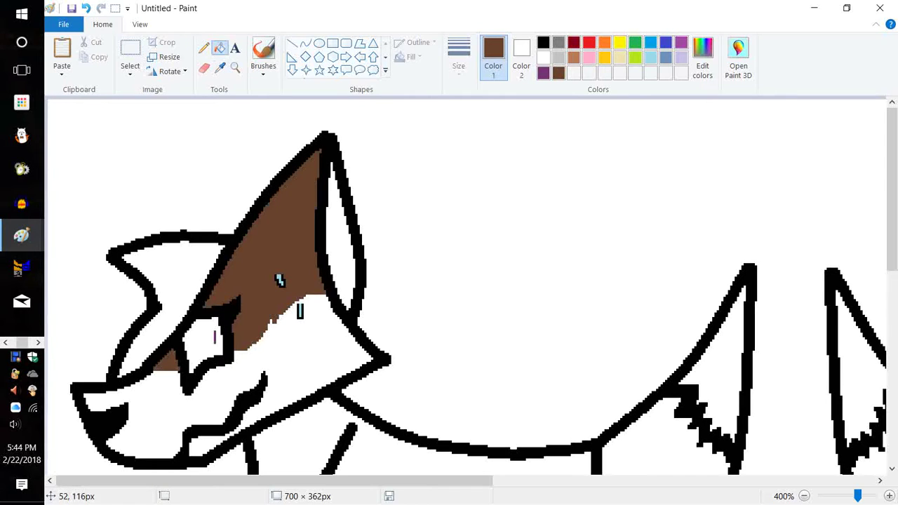
# Step: Fill the original's forehead tuft purple and add a darker custom pink, based on the palette rose, as the drawing color
pyautogui.click(543, 73)
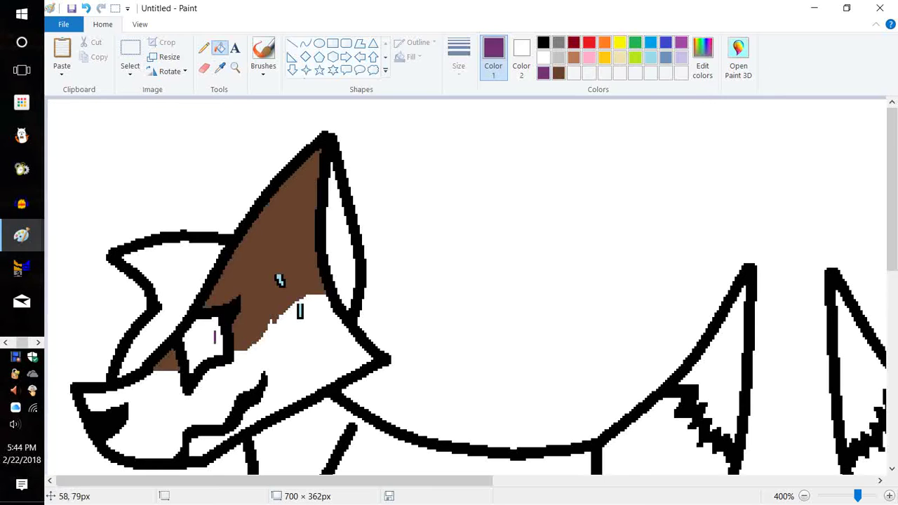
pyautogui.click(175, 267)
pyautogui.click(589, 57)
pyautogui.click(703, 60)
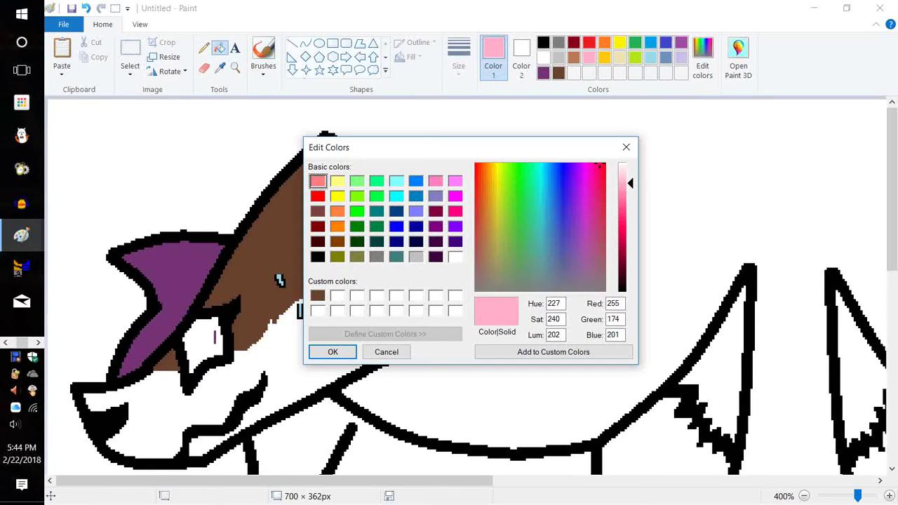
pyautogui.click(623, 208)
pyautogui.click(553, 353)
pyautogui.click(333, 352)
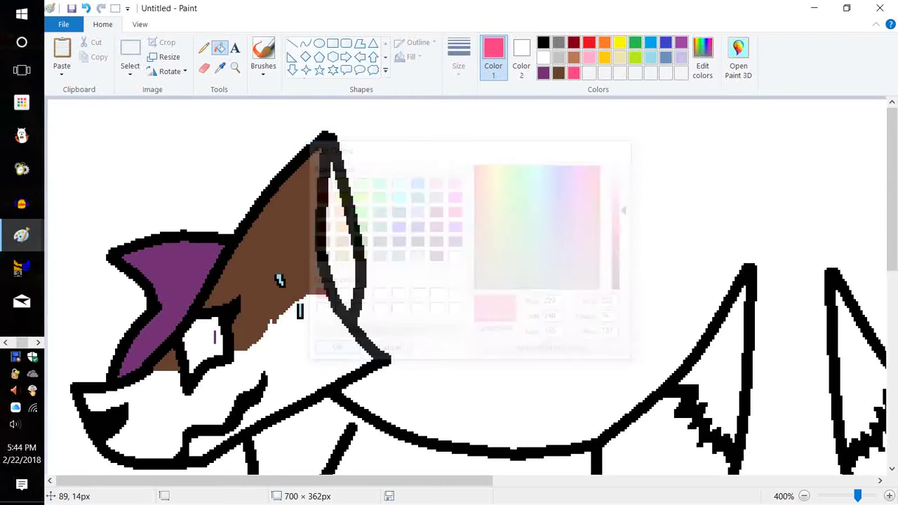
# Step: Draw short hot pink streaks inward from the front and upper edges of the purple forehead tuft with the Pencil
pyautogui.click(203, 47)
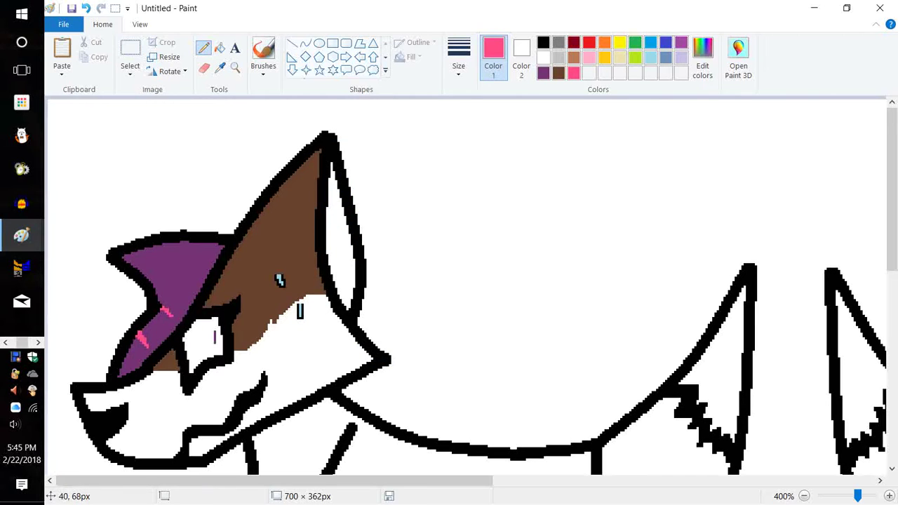
pyautogui.moveTo(147, 278); pyautogui.dragTo(165, 283)
pyautogui.moveTo(128, 252); pyautogui.dragTo(156, 261)
pyautogui.moveTo(178, 244); pyautogui.dragTo(184, 261)
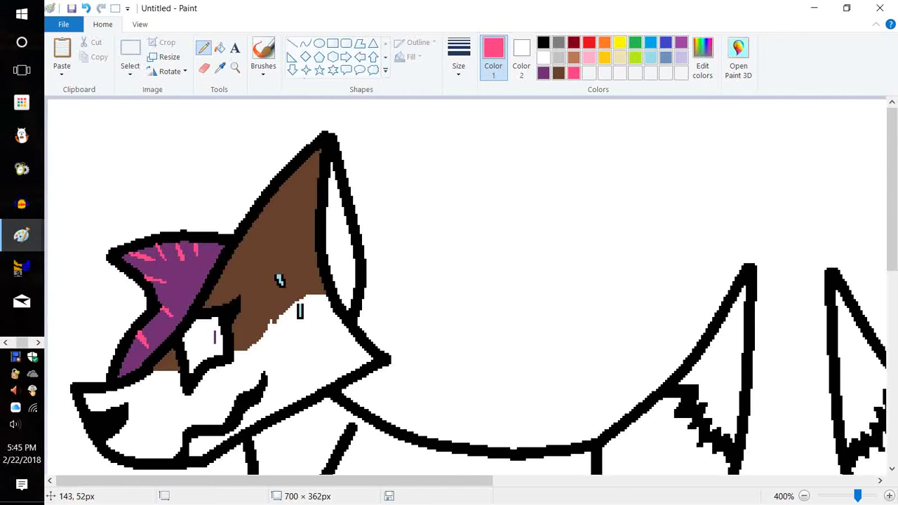
# Step: Draw a jagged brown line across the top of the original's front leg and fill the body, tail base and far hind leg brown
pyautogui.scroll(-4, 279, 280)
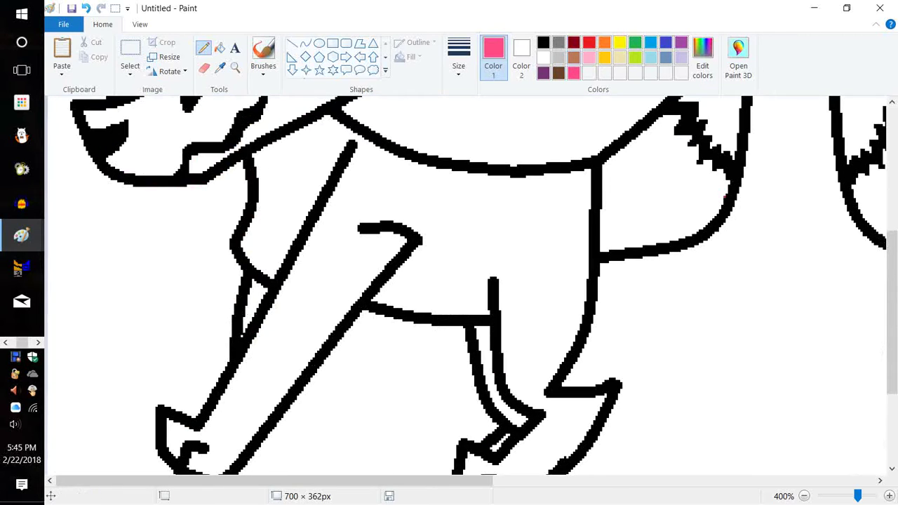
pyautogui.click(558, 73)
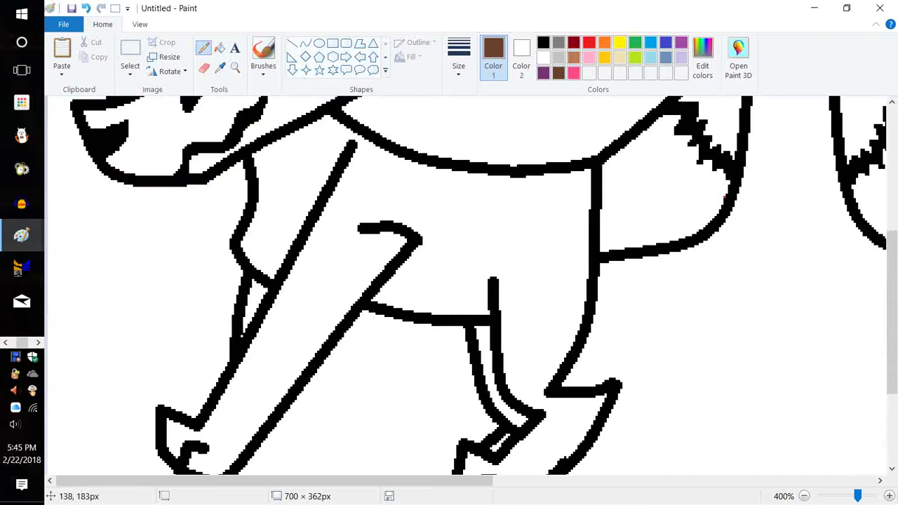
pyautogui.moveTo(331, 216); pyautogui.dragTo(318, 216)
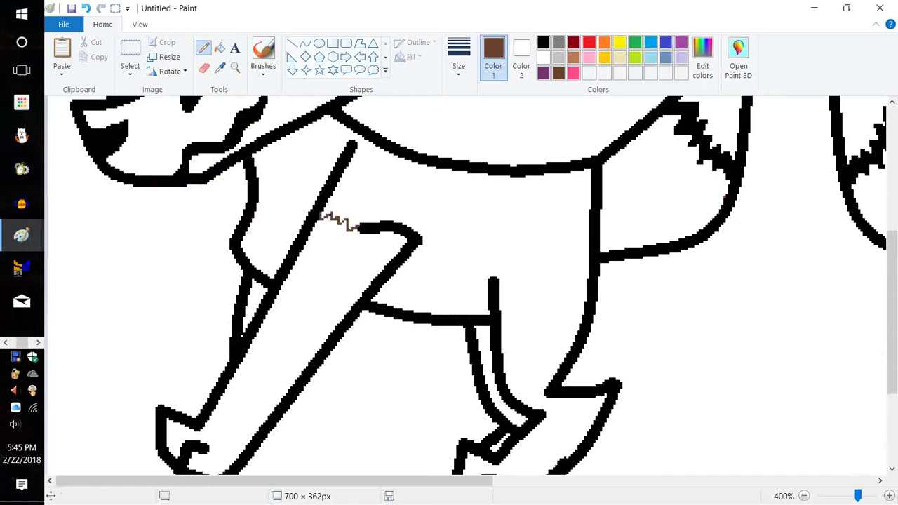
pyautogui.click(219, 47)
pyautogui.click(280, 265)
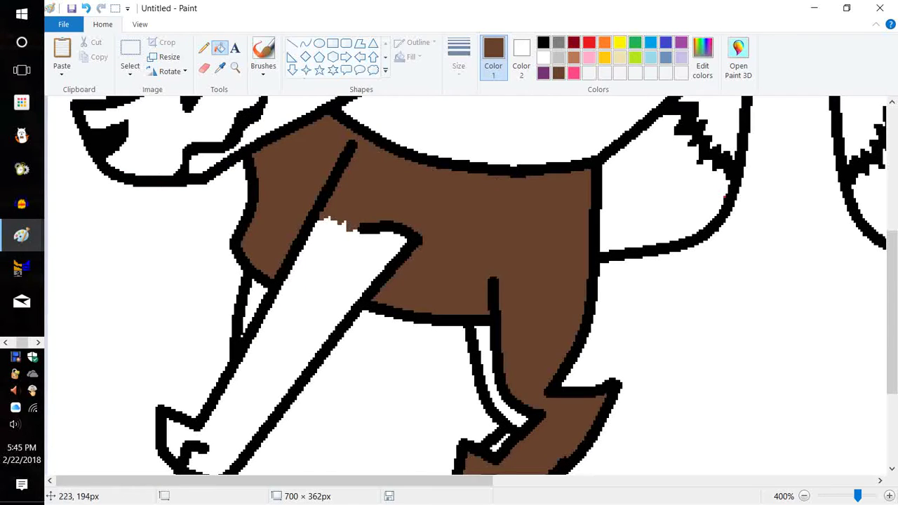
pyautogui.click(725, 205)
pyautogui.click(514, 401)
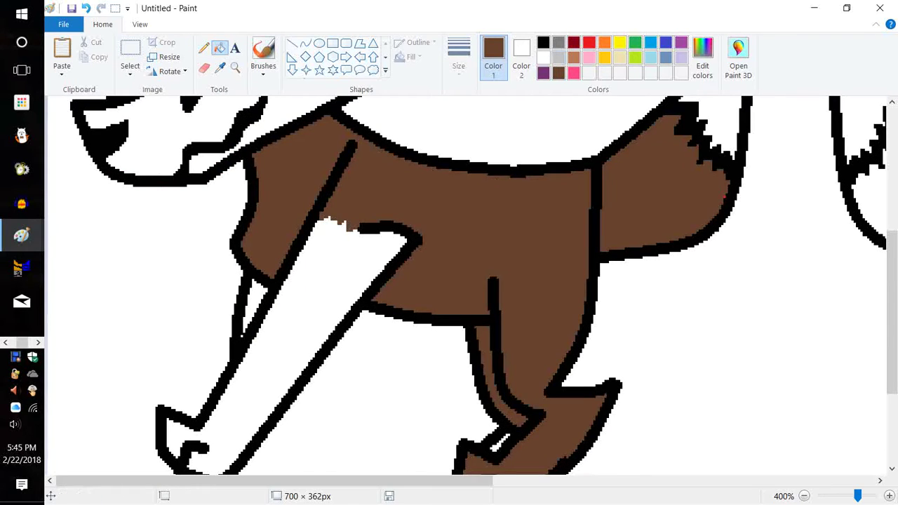
# Step: Try a red fill on the original's tail base, and refill it with the custom dark brown
pyautogui.click(588, 43)
pyautogui.click(667, 186)
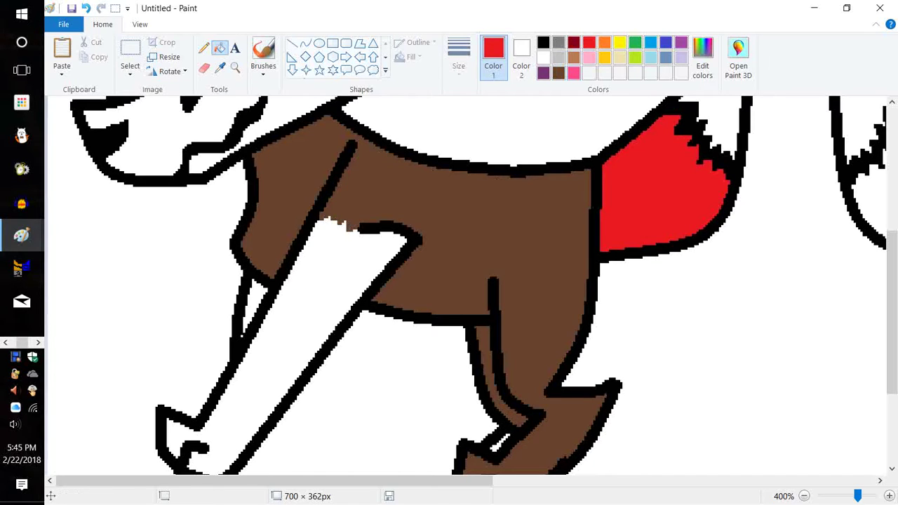
pyautogui.click(558, 73)
pyautogui.click(663, 188)
# Step: Fill the small white gap above the original's hind paw with the same dark brown
pyautogui.scroll(-4, 655, 301)
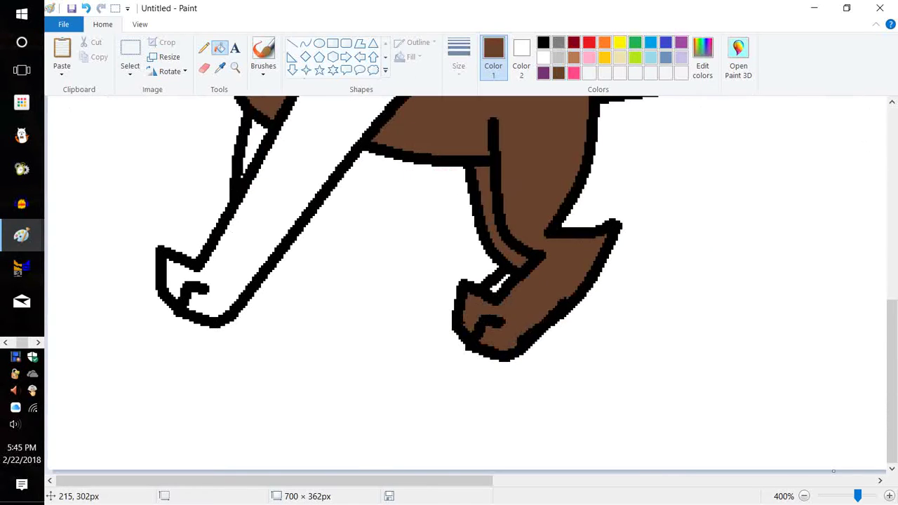
pyautogui.scroll(2, 364, 195)
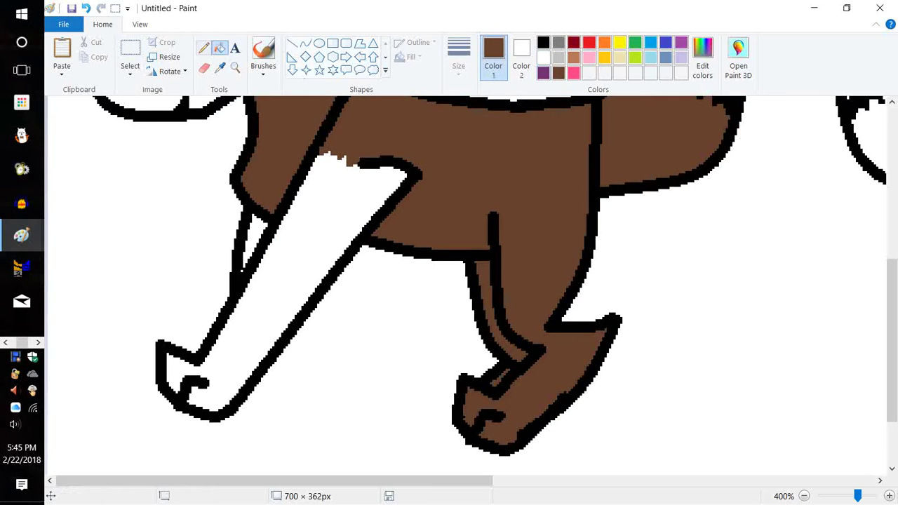
# Step: Draw a thin black cord across the original's neck with a small pointed pendant shape hanging at the chest
pyautogui.click(204, 49)
pyautogui.click(543, 43)
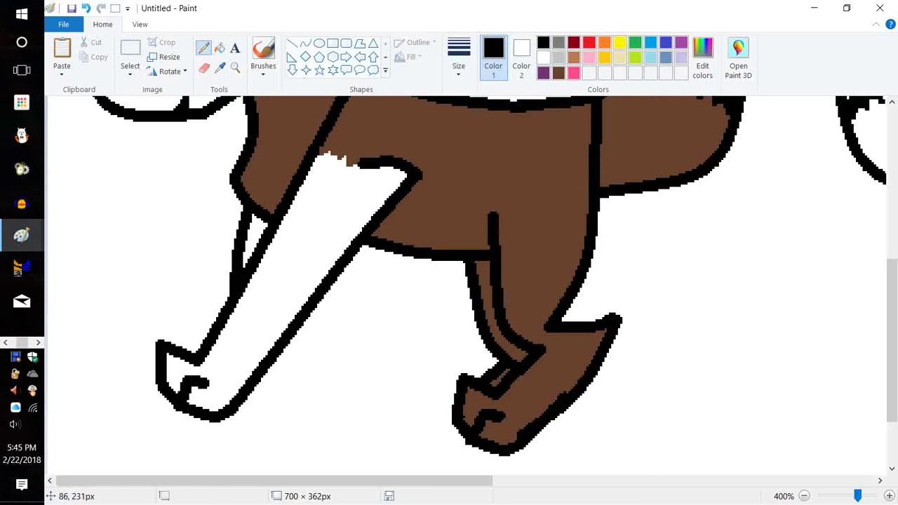
pyautogui.scroll(4, 449, 281)
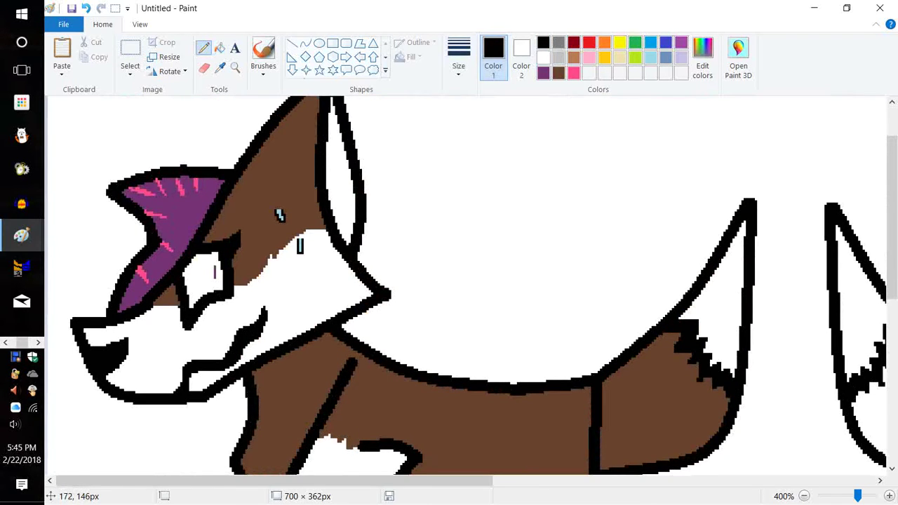
pyautogui.scroll(-6, 466, 285)
pyautogui.scroll(2, 467, 284)
pyautogui.hscroll(5, 466, 284)
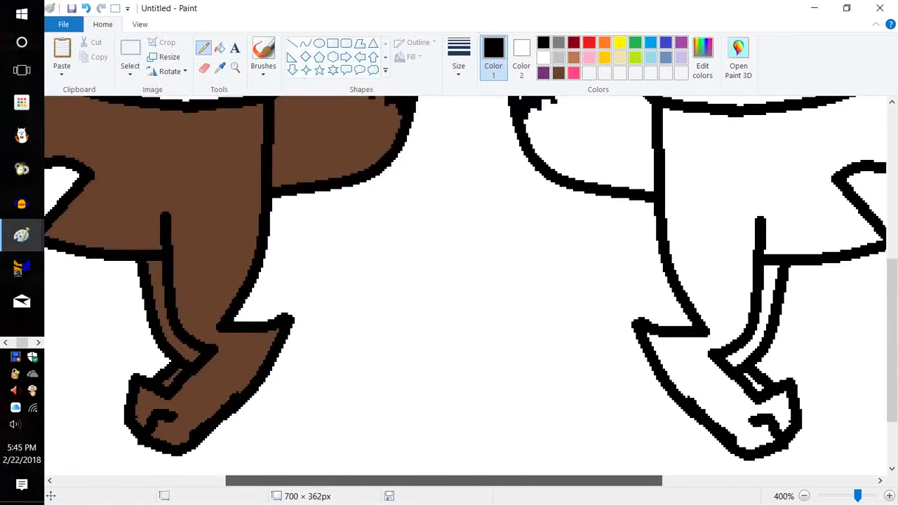
pyautogui.hscroll(-5, 466, 285)
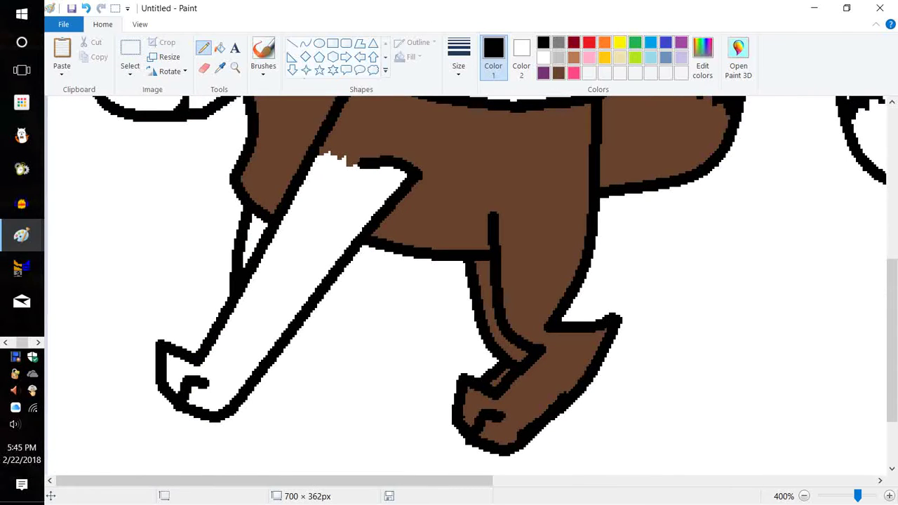
pyautogui.scroll(3, 401, 281)
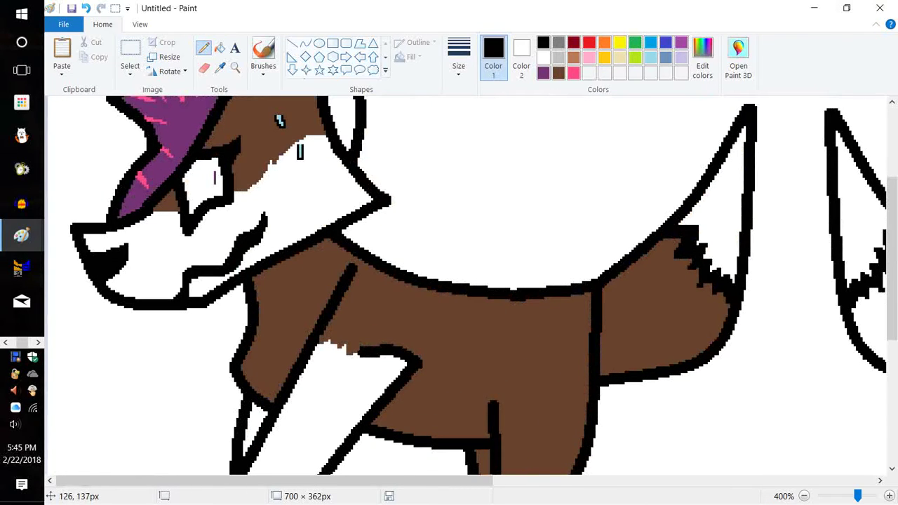
pyautogui.moveTo(334, 239)
pyautogui.mouseDown()
pyautogui.moveTo(298, 292)
pyautogui.moveTo(259, 313)
pyautogui.moveTo(264, 351)
pyautogui.moveTo(254, 365)
pyautogui.moveTo(250, 355)
pyautogui.mouseUp()
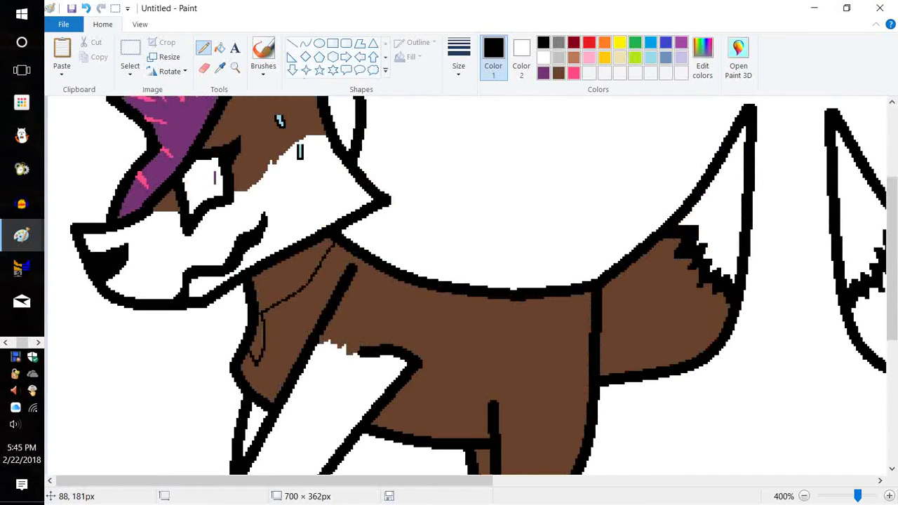
# Step: Add a custom cream (red 245, green 239, blue 207) based on the palette light yellow, and fill the chest pendant with it
pyautogui.click(220, 47)
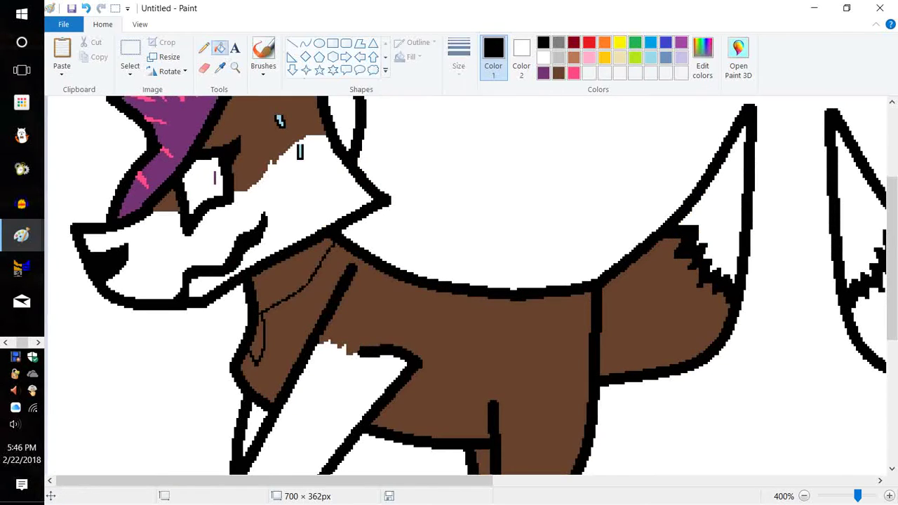
pyautogui.click(543, 58)
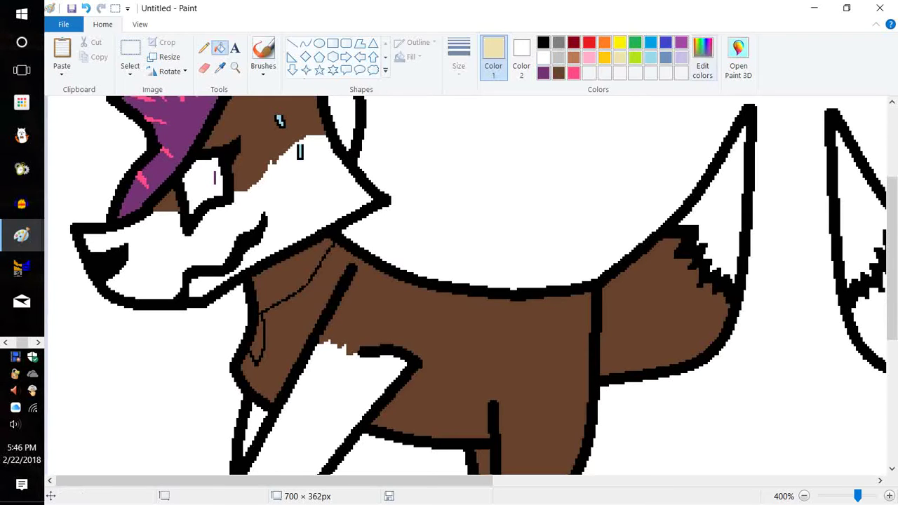
pyautogui.click(702, 61)
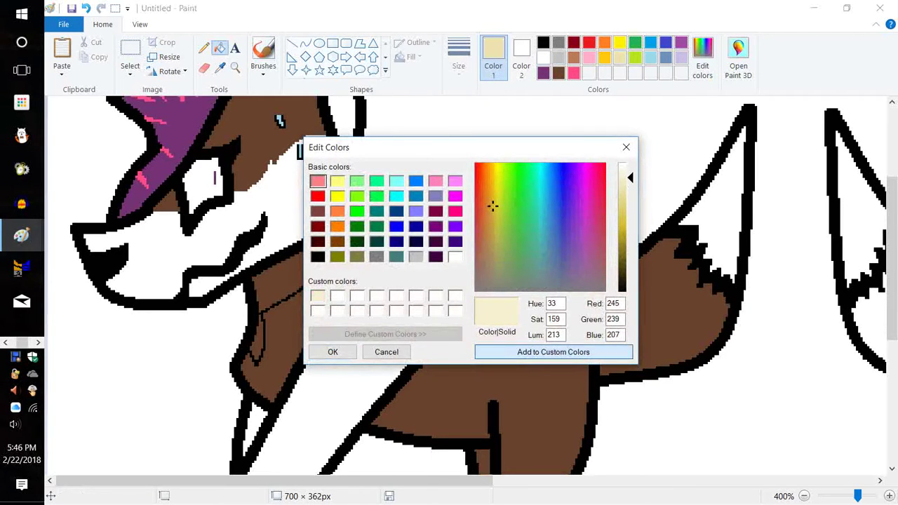
pyautogui.press('Return')
pyautogui.click(257, 337)
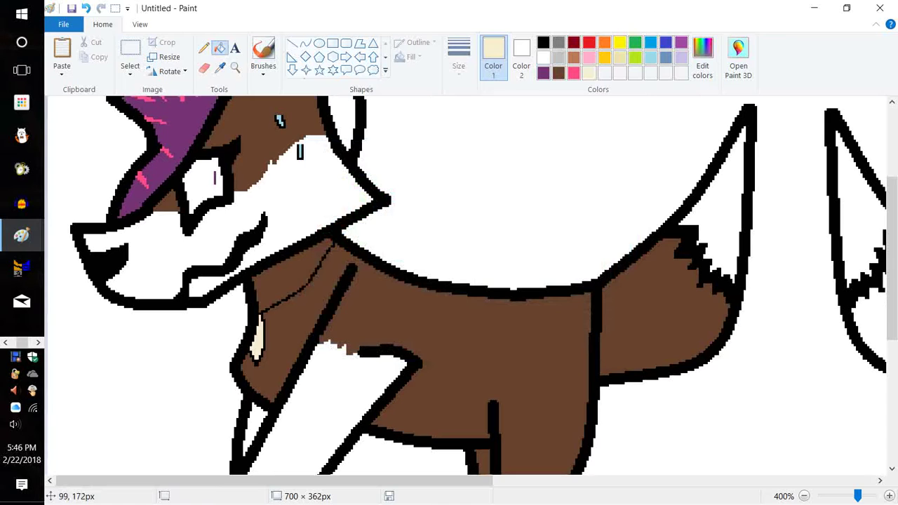
# Step: Bring the flipped animal's head into view and set up the Pencil with red as the drawing color
pyautogui.click(203, 47)
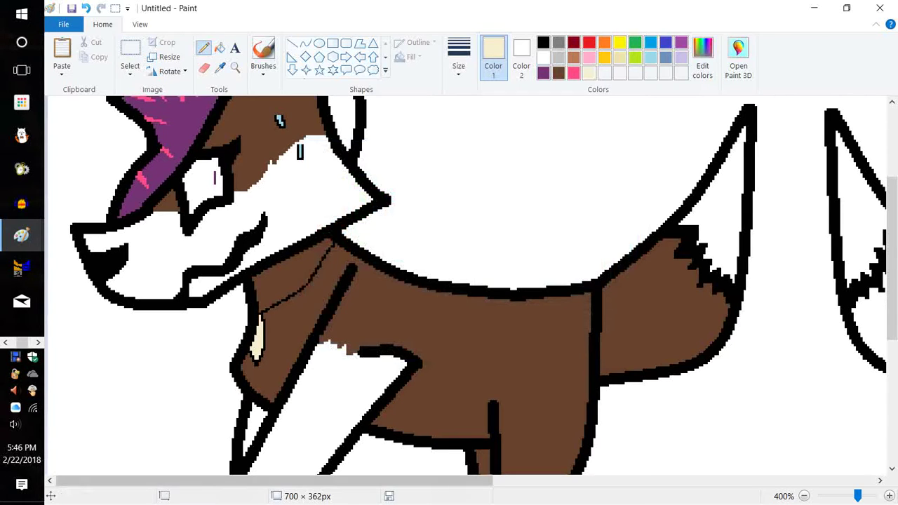
pyautogui.moveTo(414, 480); pyautogui.dragTo(749, 480)
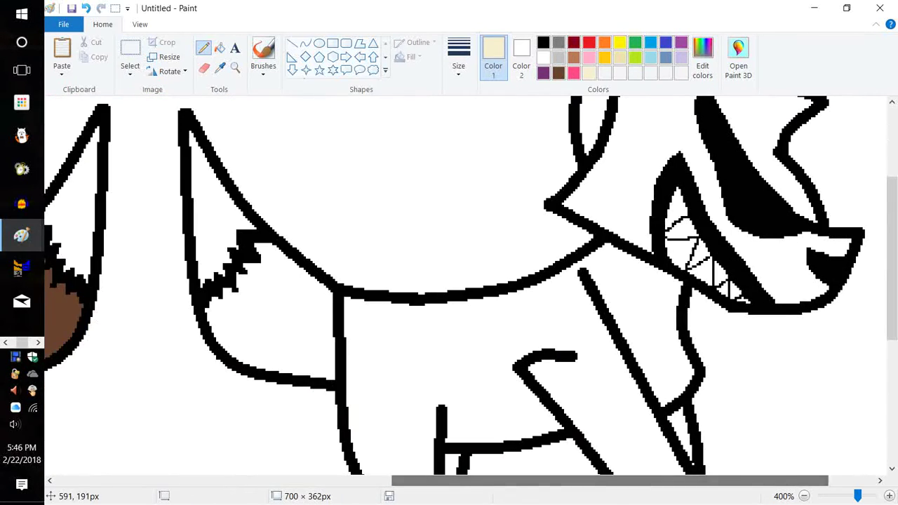
pyautogui.scroll(3, 807, 421)
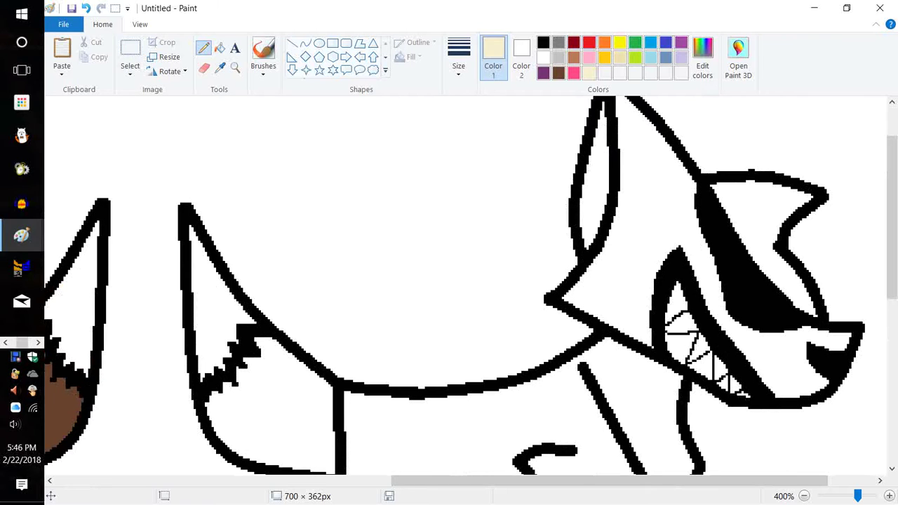
pyautogui.click(588, 42)
# Step: Minimize the drawing and switch to Google Chrome
pyautogui.click(813, 8)
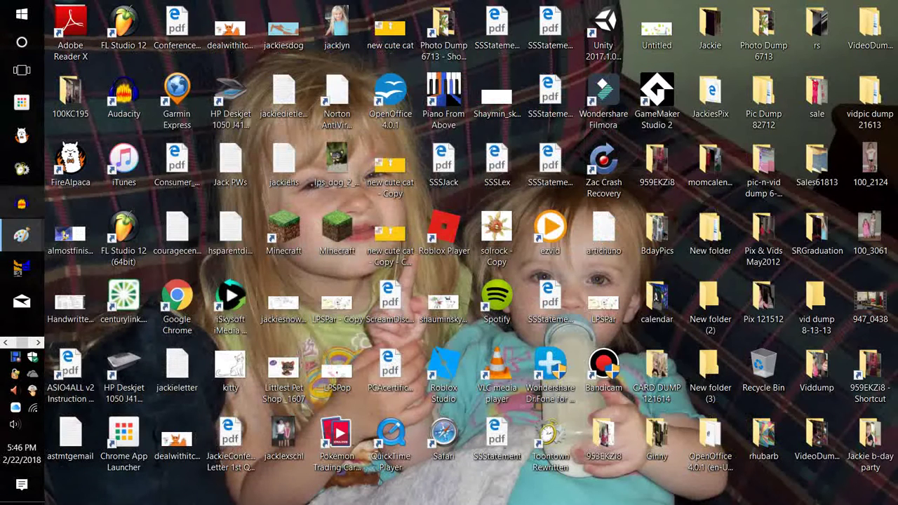
pyautogui.click(38, 342)
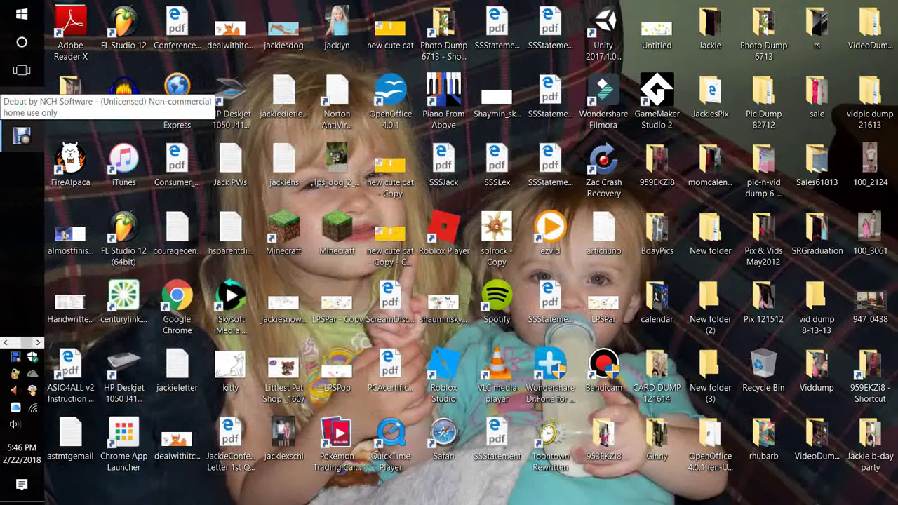
pyautogui.click(22, 102)
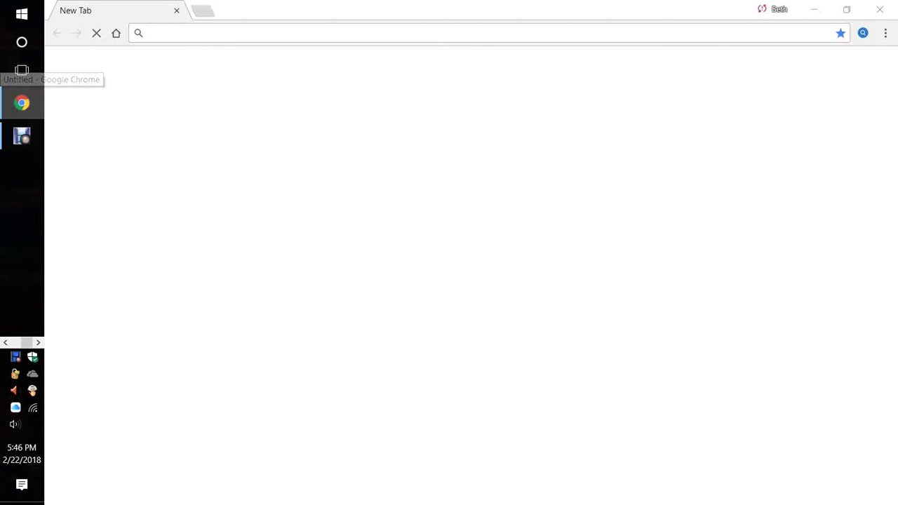
pyautogui.write('anti')
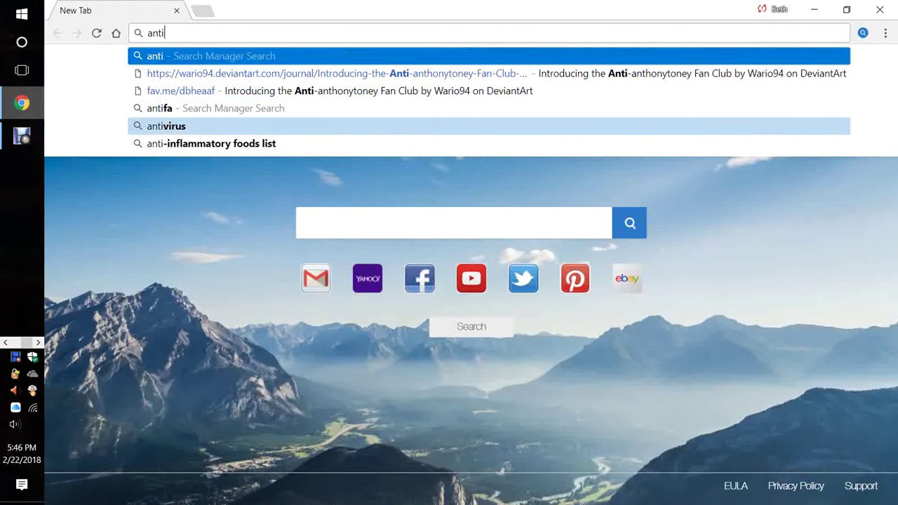
pyautogui.write('shi')
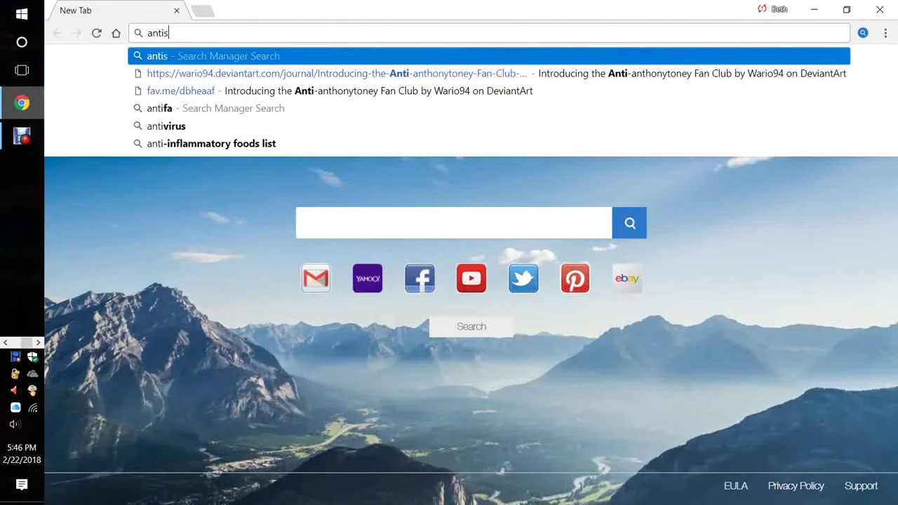
pyautogui.press('BackSpace')
pyautogui.press('BackSpace')
pyautogui.press('BackSpace')
pyautogui.press('BackSpace')
pyautogui.press('BackSpace')
pyautogui.press('BackSpace')
pyautogui.press('BackSpace')
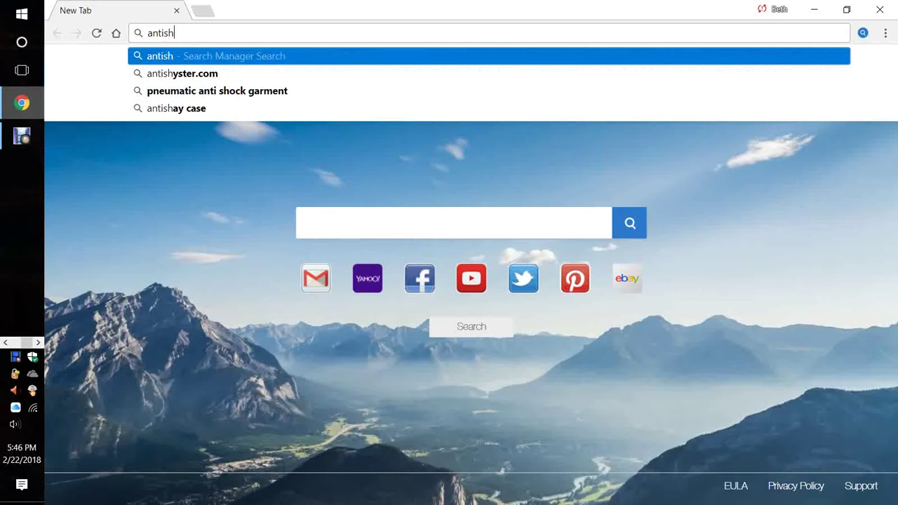
# Step: Look up "apple", open the suggested apple-ciider YouTube channel, and view its latest videos for the Anti-Shigo Animation
pyautogui.write('apple')
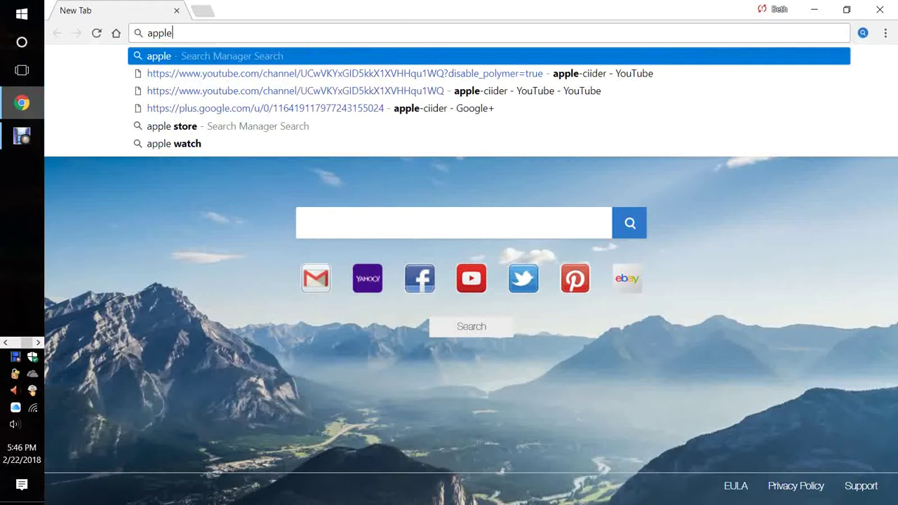
pyautogui.click(489, 74)
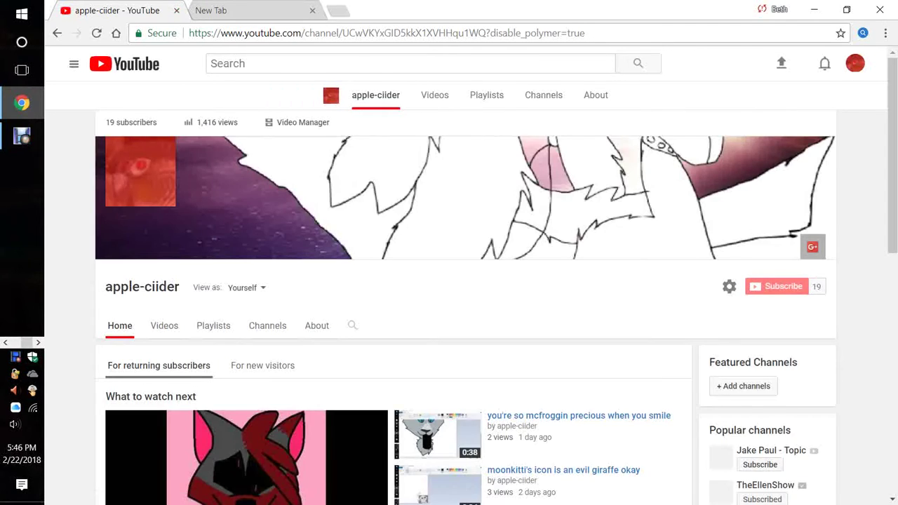
pyautogui.scroll(-2, 466, 307)
pyautogui.scroll(-1, 463, 315)
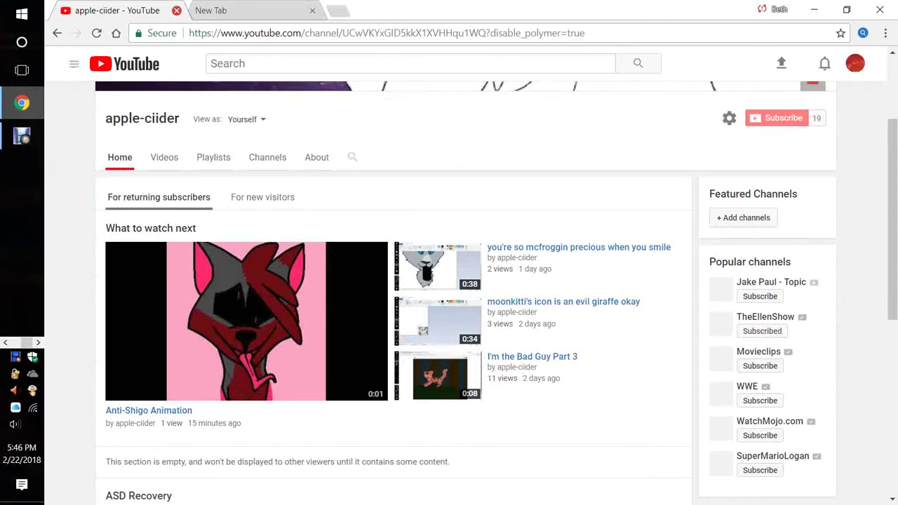
# Step: Close the YouTube channel page and switch back to the untitled drawing in Paint
pyautogui.hotkey('ctrl', 'w')
pyautogui.click(5, 342)
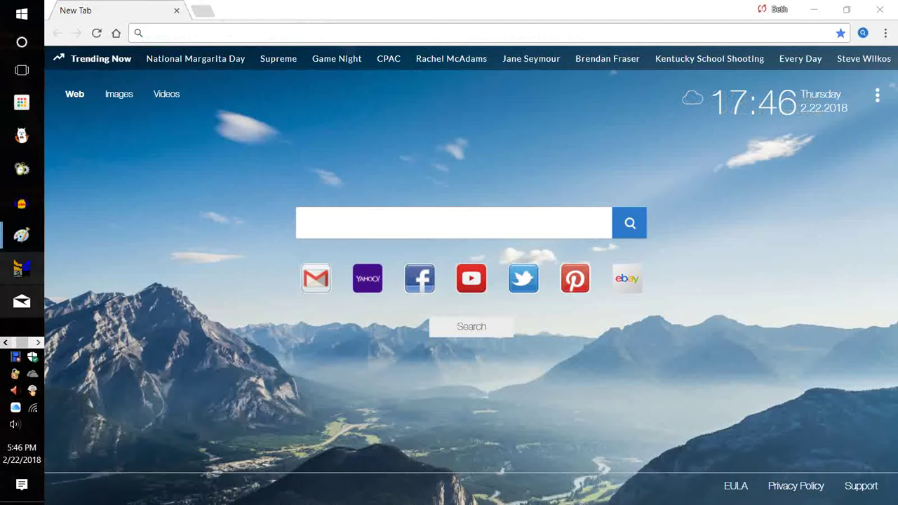
pyautogui.click(21, 235)
pyautogui.moveTo(22, 235)
pyautogui.click(120, 301)
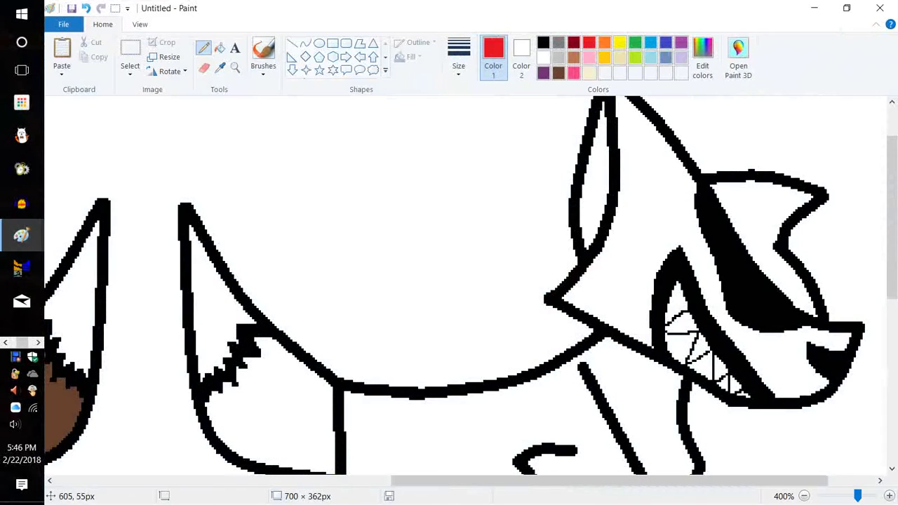
# Step: Add a custom maroon (red 85, green 0, blue 13) based on the palette dark red, and fill the flipped animal's hair tuft with it
pyautogui.click(574, 42)
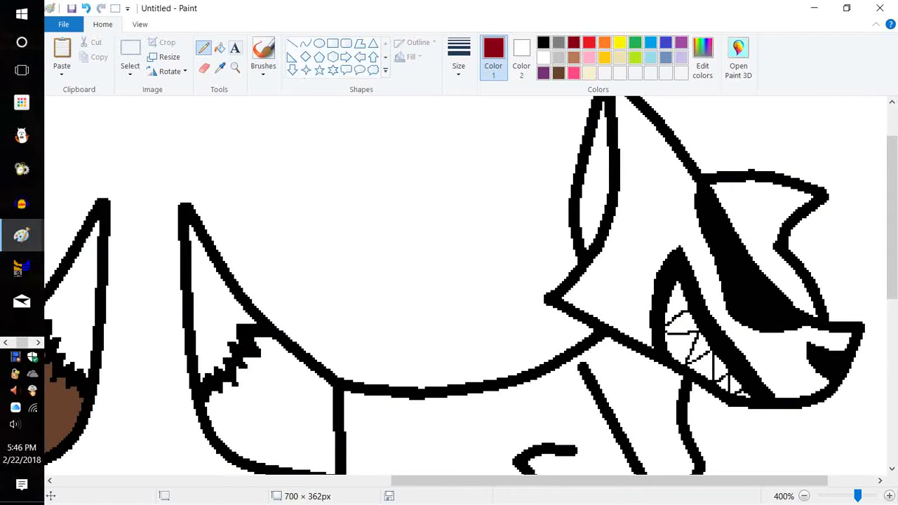
pyautogui.click(220, 47)
pyautogui.click(741, 228)
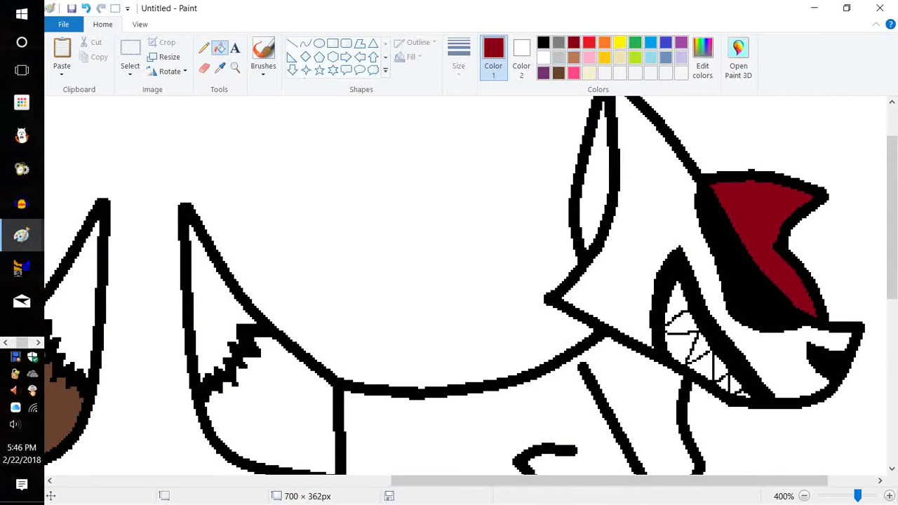
pyautogui.click(703, 57)
pyautogui.click(624, 270)
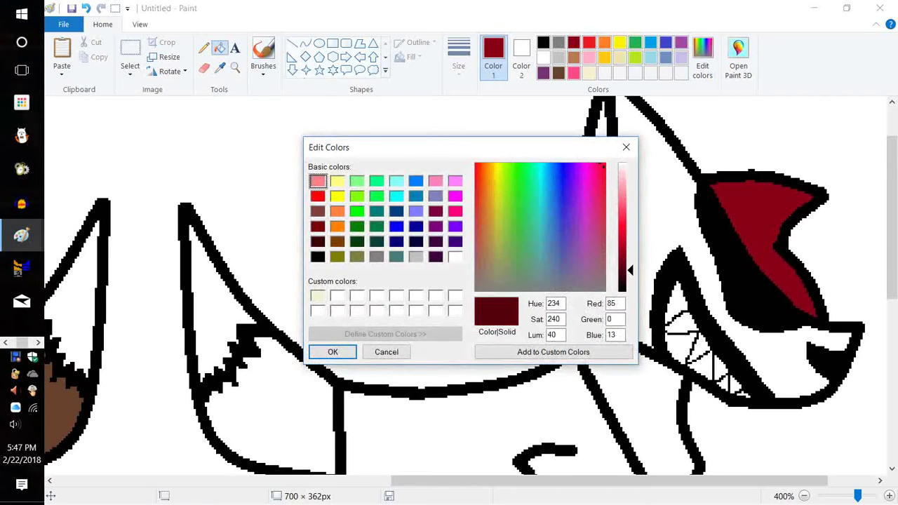
pyautogui.click(554, 352)
pyautogui.click(554, 352)
pyautogui.click(332, 351)
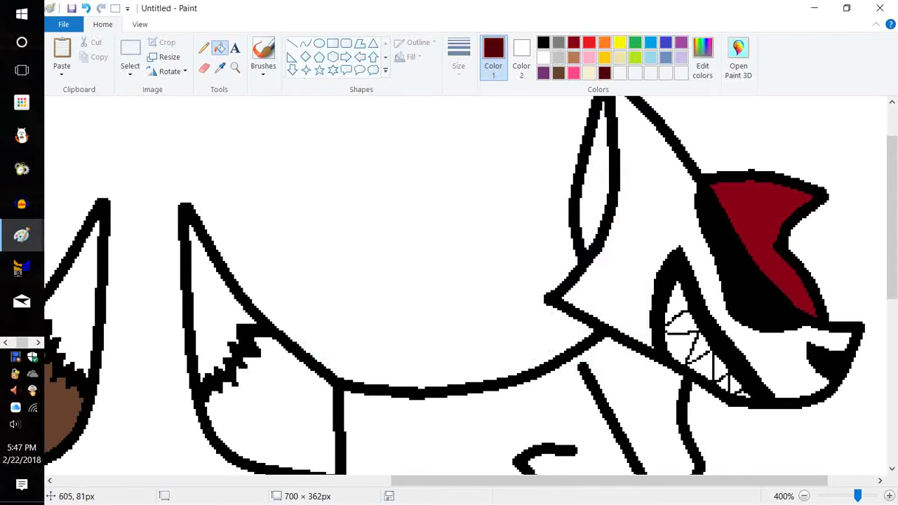
pyautogui.click(758, 211)
# Step: Draw a jagged maroon line across the flipped animal's forehead, and fill the face below it and the tail tip with maroon
pyautogui.click(204, 47)
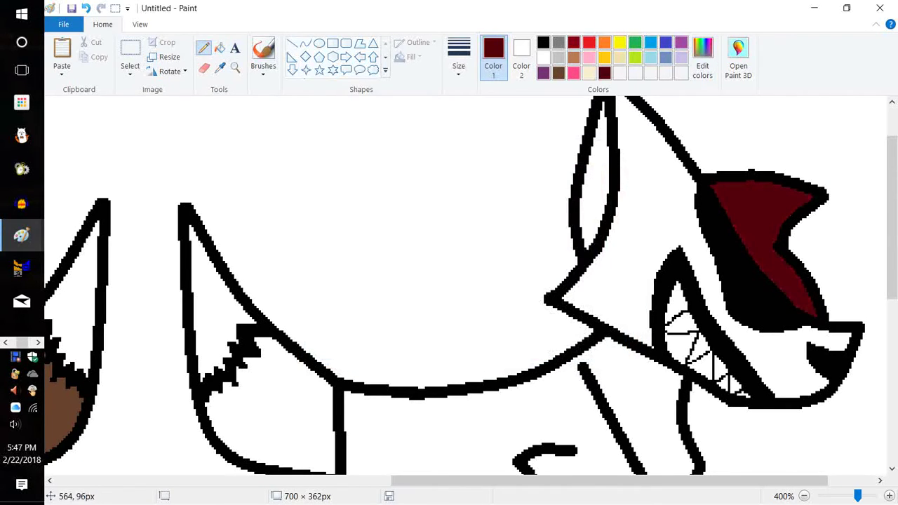
pyautogui.moveTo(703, 231)
pyautogui.mouseDown()
pyautogui.moveTo(669, 224)
pyautogui.moveTo(647, 231)
pyautogui.moveTo(621, 203)
pyautogui.mouseUp()
pyautogui.click(220, 47)
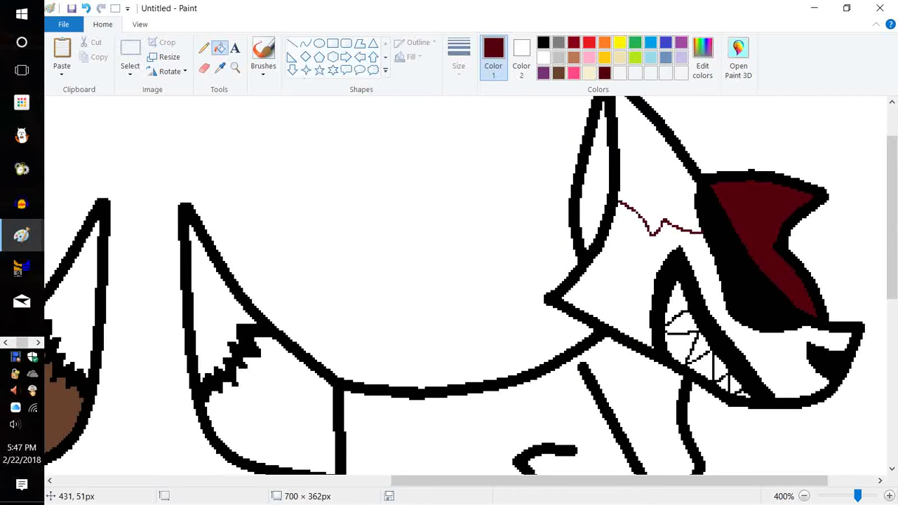
pyautogui.click(623, 281)
pyautogui.scroll(-3, 342, 351)
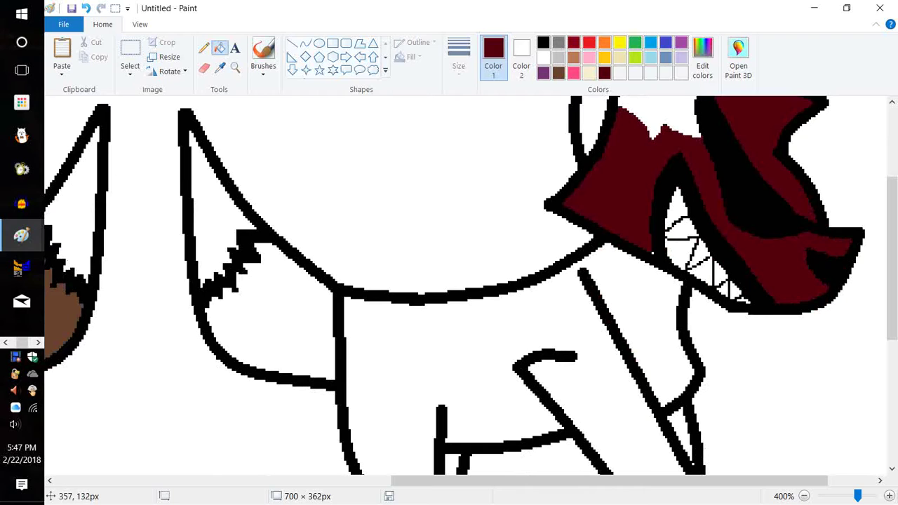
pyautogui.click(214, 189)
# Step: Add a custom dark gray (red 83, green 83, blue 83) based on the palette gray, and fill the base of the flipped animal's tail
pyautogui.click(203, 47)
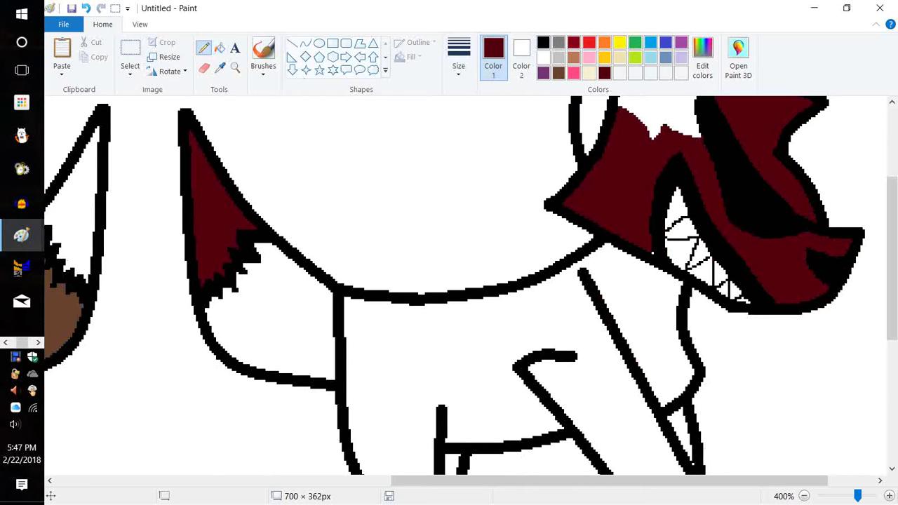
pyautogui.click(544, 42)
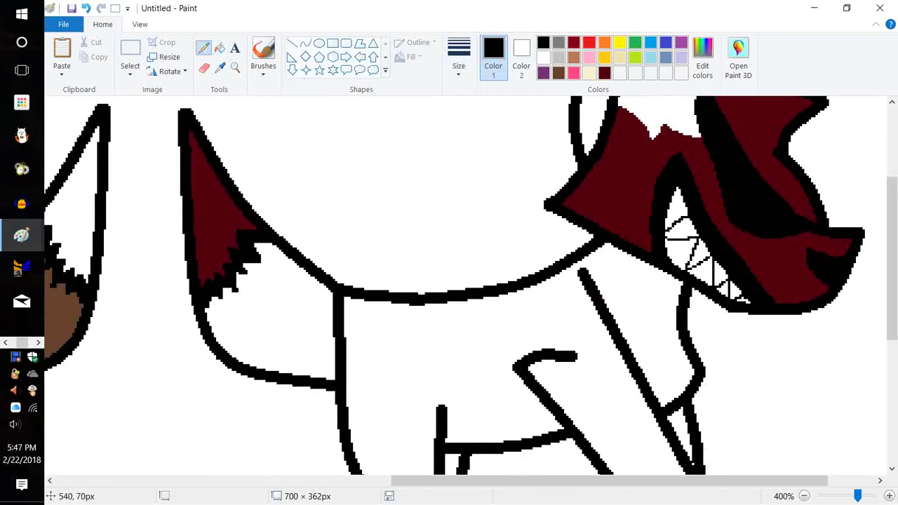
pyautogui.click(559, 43)
pyautogui.click(702, 56)
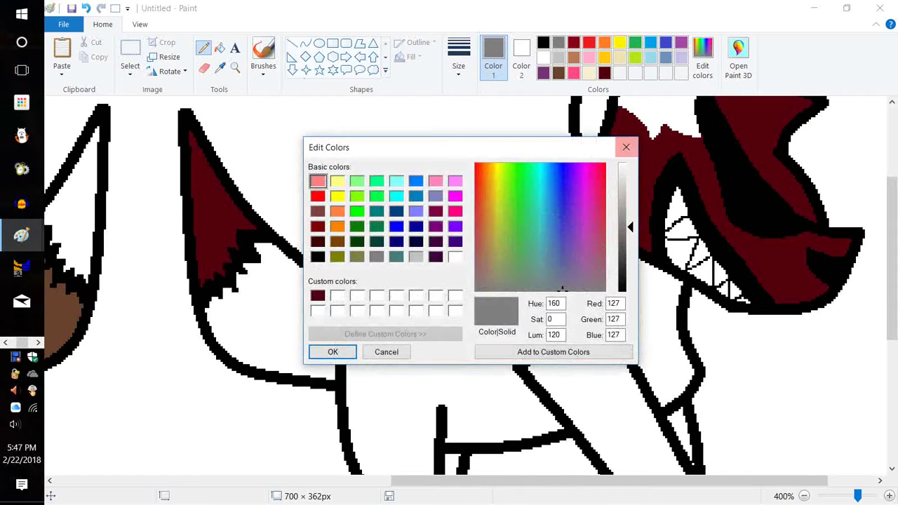
pyautogui.click(623, 249)
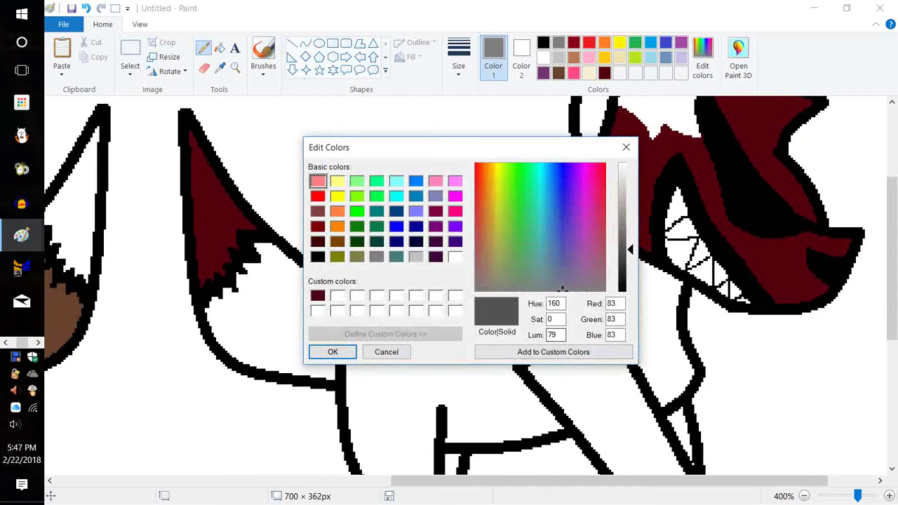
pyautogui.click(553, 352)
pyautogui.click(332, 352)
pyautogui.click(220, 47)
pyautogui.click(277, 316)
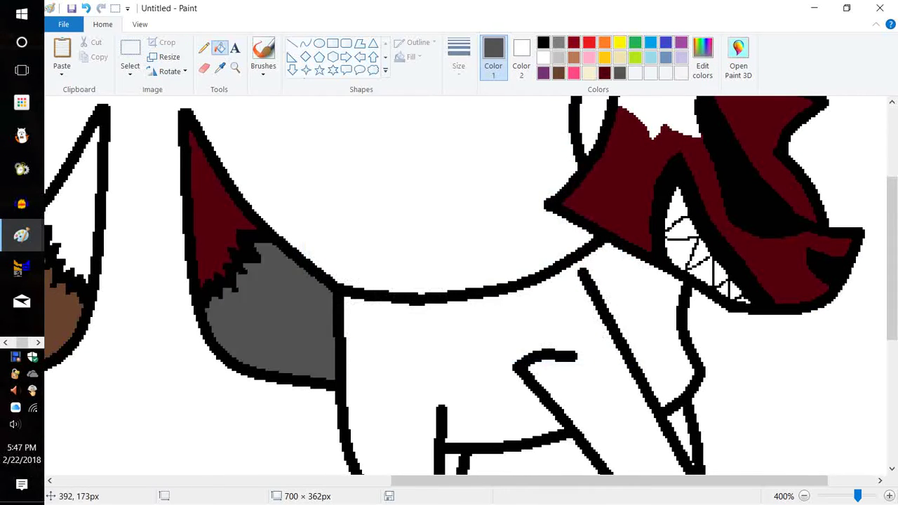
# Step: Fill the flipped animal's body, chest and all four legs with the custom dark gray
pyautogui.click(442, 407)
pyautogui.scroll(-3, 596, 316)
pyautogui.click(682, 232)
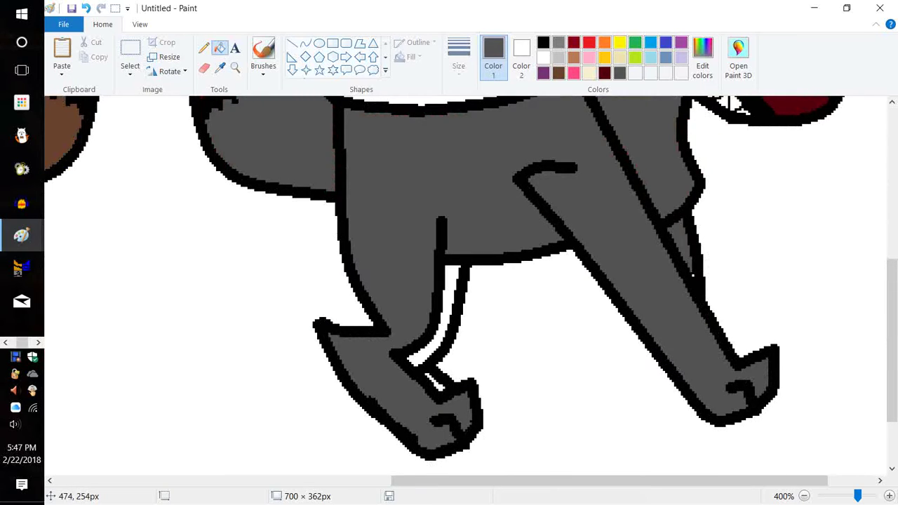
pyautogui.click(449, 310)
pyautogui.hotkey('ctrl', 'z')
pyautogui.click(440, 308)
pyautogui.click(432, 381)
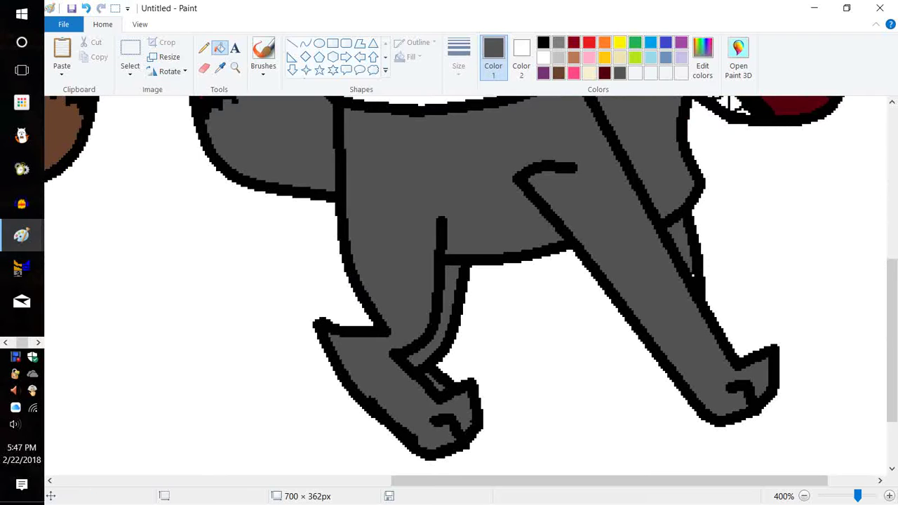
# Step: Try to fill the flipped animal's upper head and ear with the custom maroon
pyautogui.click(543, 42)
pyautogui.click(204, 47)
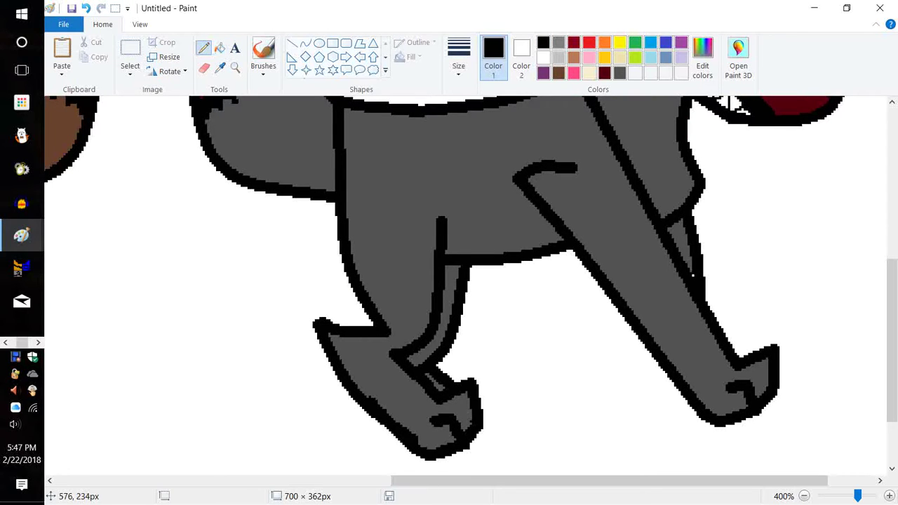
pyautogui.scroll(5, 557, 390)
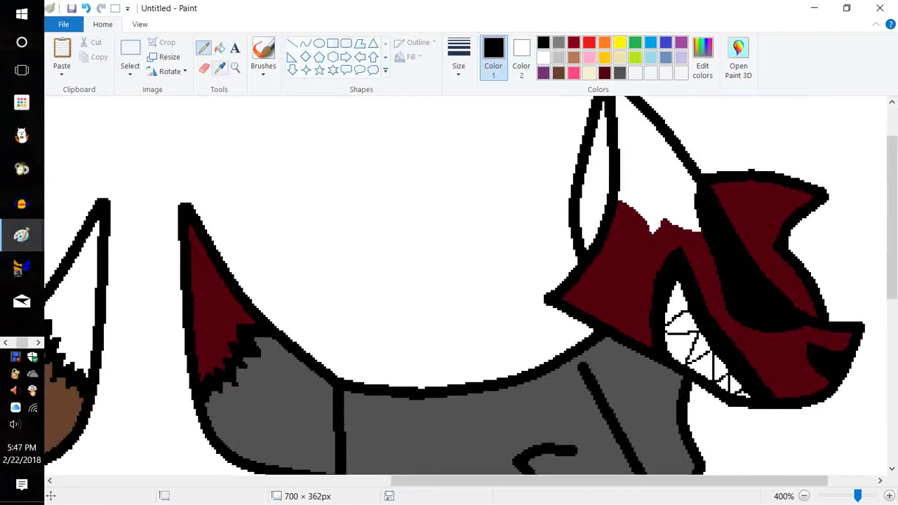
pyautogui.click(220, 47)
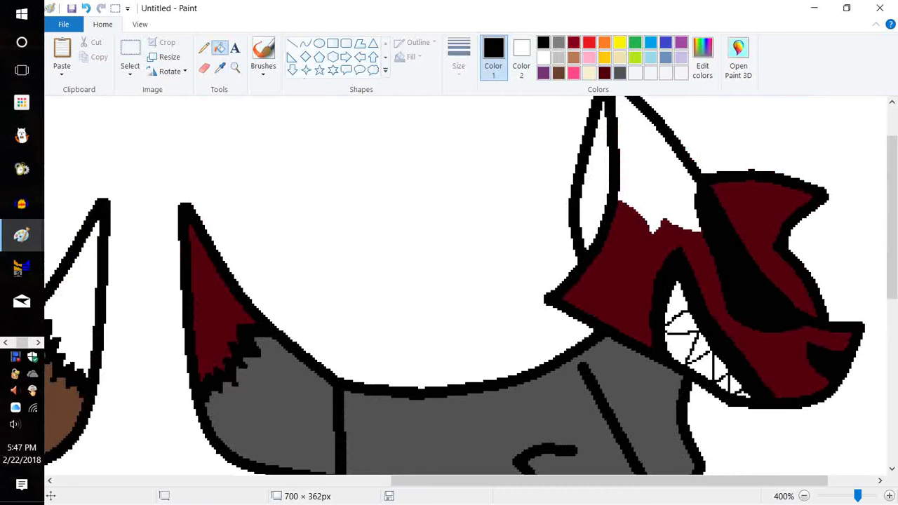
pyautogui.click(605, 73)
pyautogui.click(639, 162)
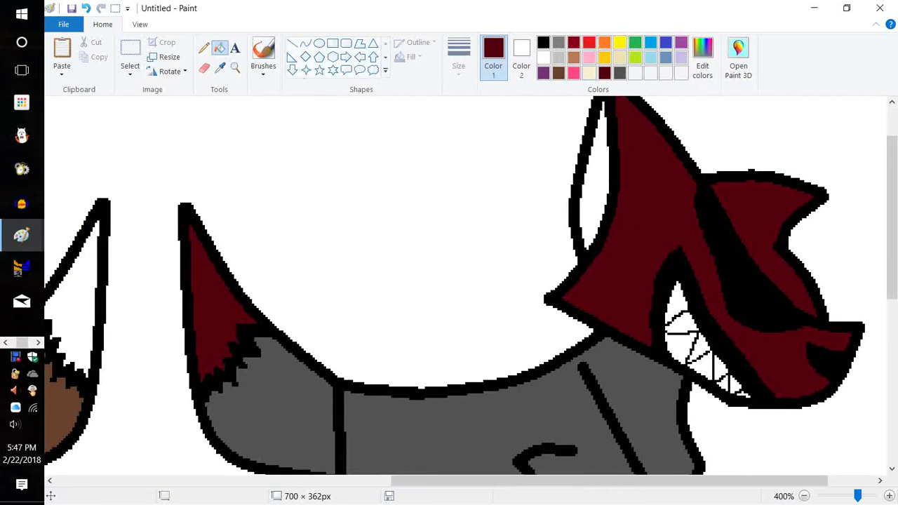
# Step: Undo the last maroon fill, and color the flipped animal's inner ear pink and its upper head dark gray
pyautogui.click(574, 72)
pyautogui.click(85, 8)
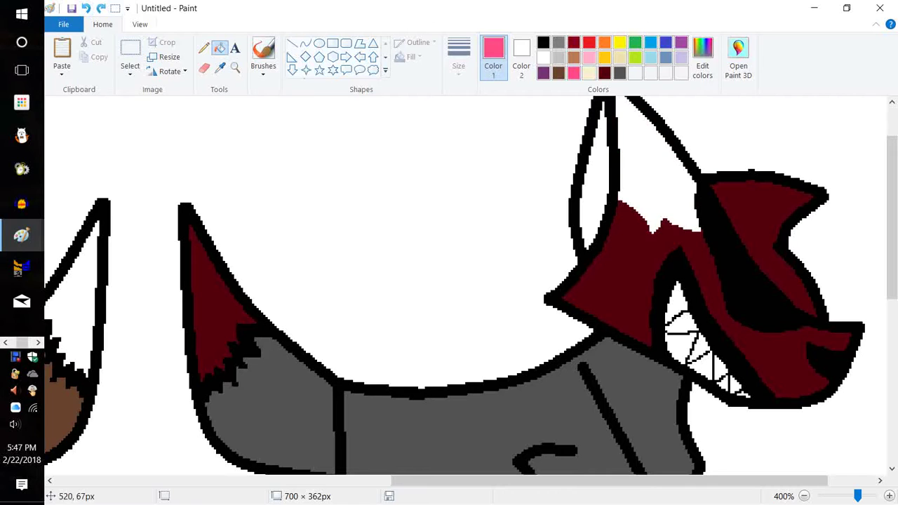
pyautogui.click(594, 175)
pyautogui.click(645, 144)
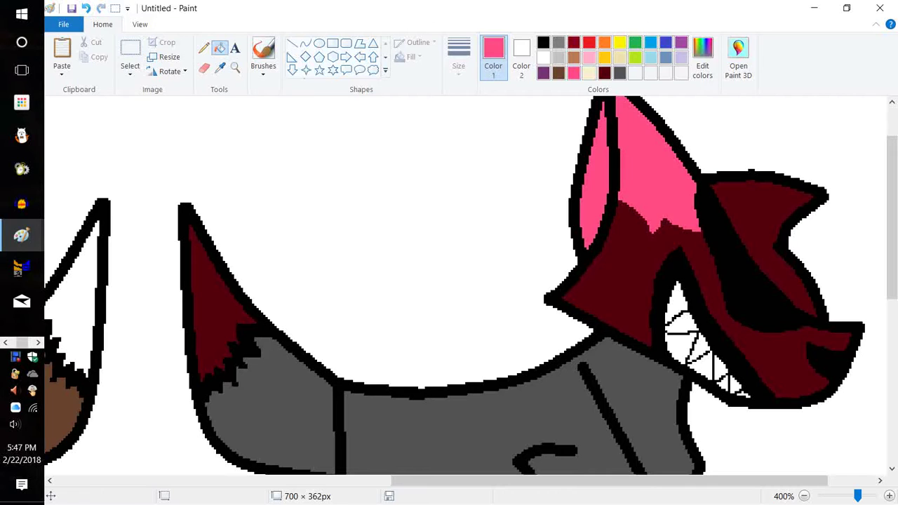
pyautogui.click(619, 73)
pyautogui.click(644, 147)
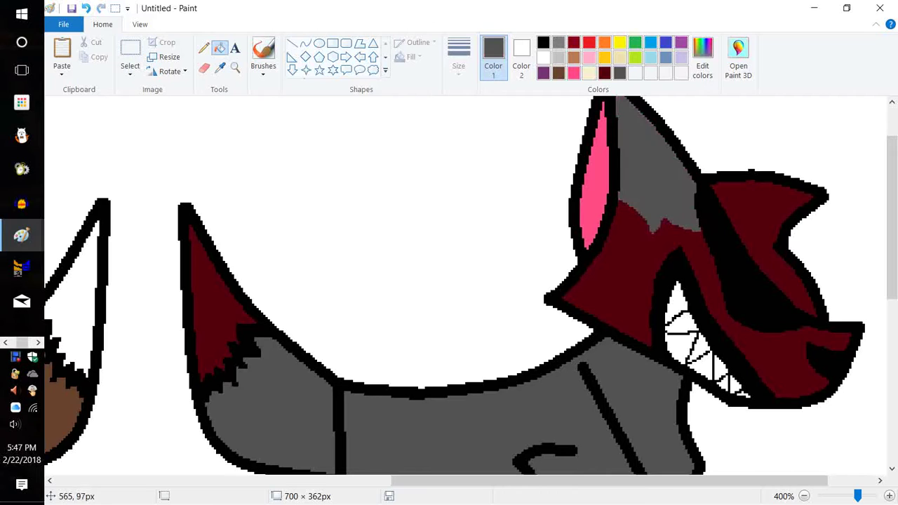
# Step: Draw a jagged line across the flipped animal's hind thigh with the Pencil in the custom maroon
pyautogui.scroll(-4, 666, 237)
pyautogui.scroll(1, 635, 309)
pyautogui.scroll(1, 449, 280)
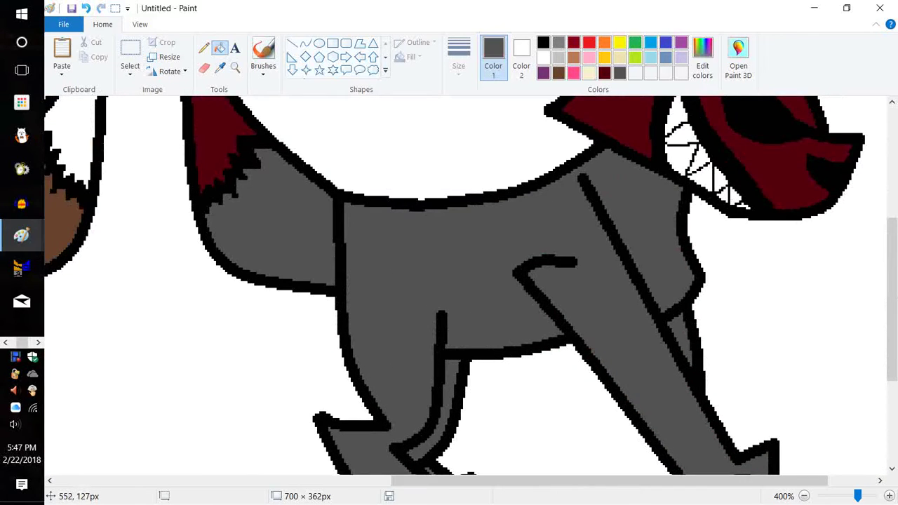
pyautogui.click(574, 42)
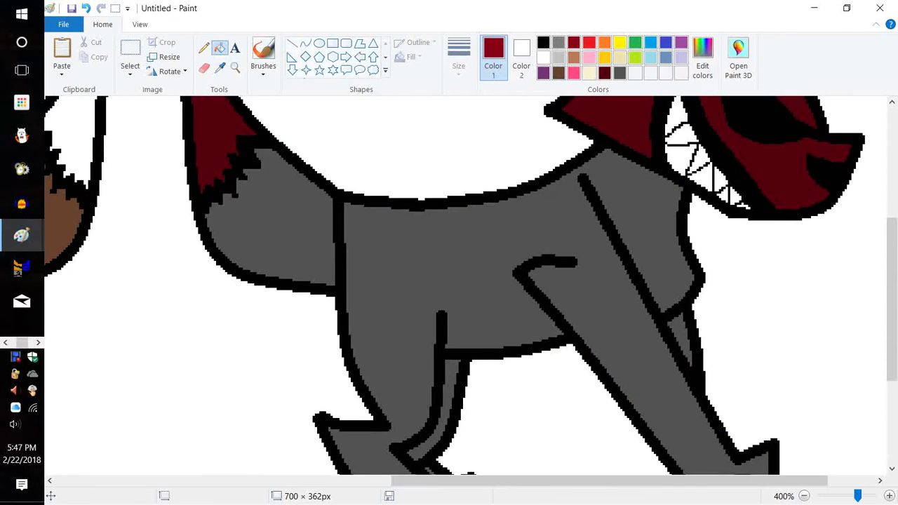
pyautogui.click(204, 47)
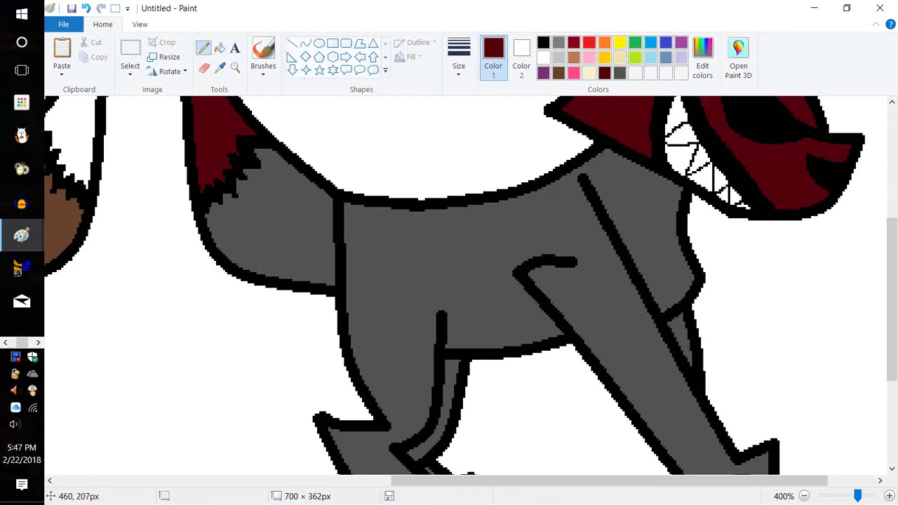
pyautogui.moveTo(439, 313)
pyautogui.mouseDown()
pyautogui.moveTo(399, 326)
pyautogui.moveTo(379, 297)
pyautogui.moveTo(352, 296)
pyautogui.mouseUp()
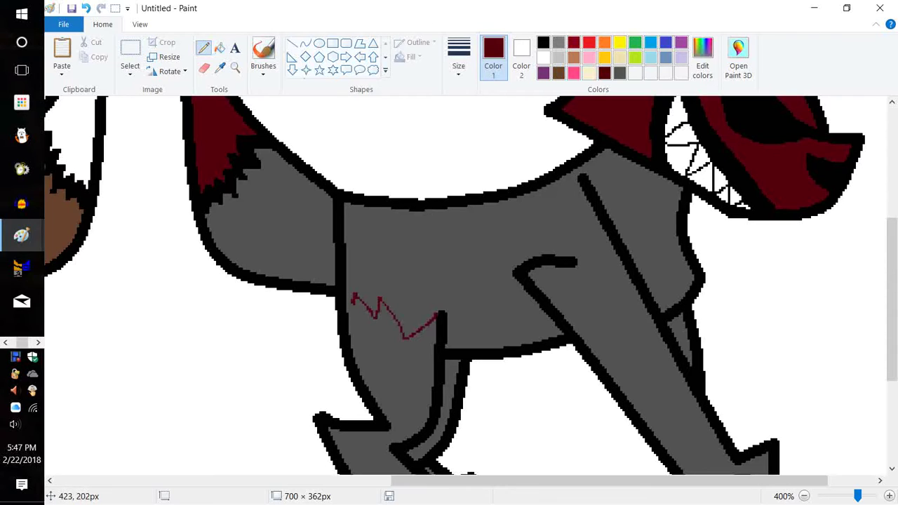
# Step: Fill the hind leg below the jagged line and the visible parts of the far hind leg with the custom maroon
pyautogui.click(219, 47)
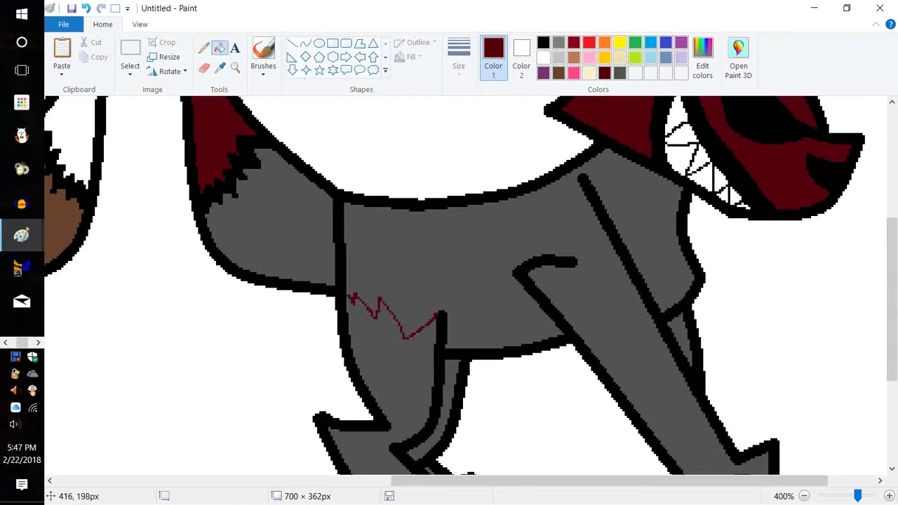
pyautogui.click(382, 379)
pyautogui.scroll(-3, 382, 316)
pyautogui.click(452, 196)
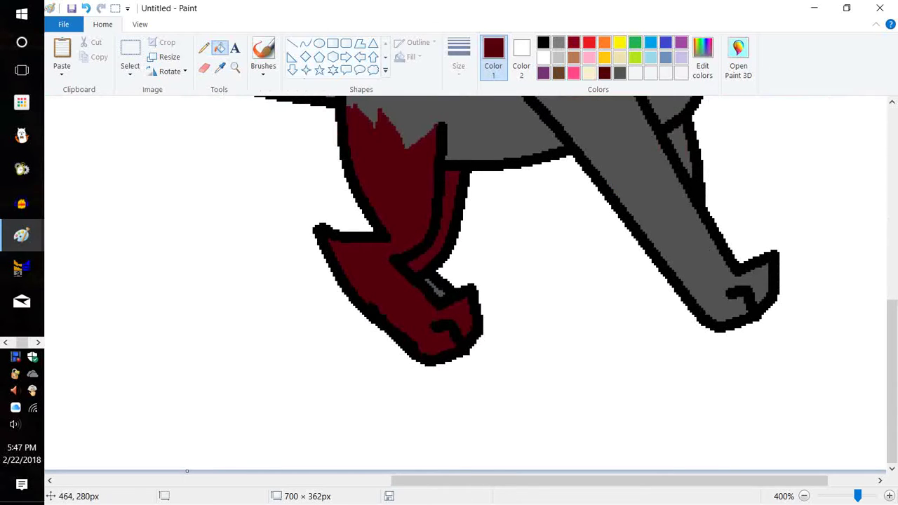
pyautogui.click(435, 288)
# Step: Draw a black Pencil line across the flipped animal's neck just below the jaw
pyautogui.click(803, 496)
pyautogui.click(804, 496)
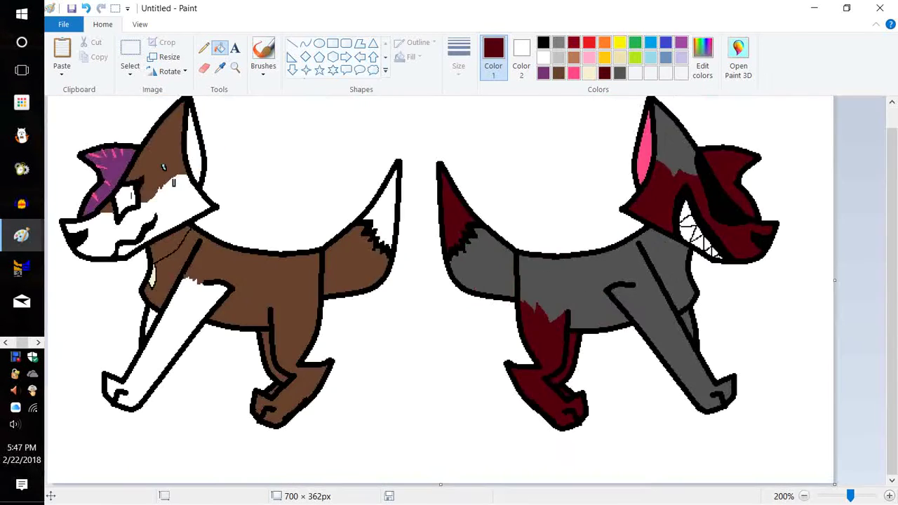
pyautogui.click(804, 496)
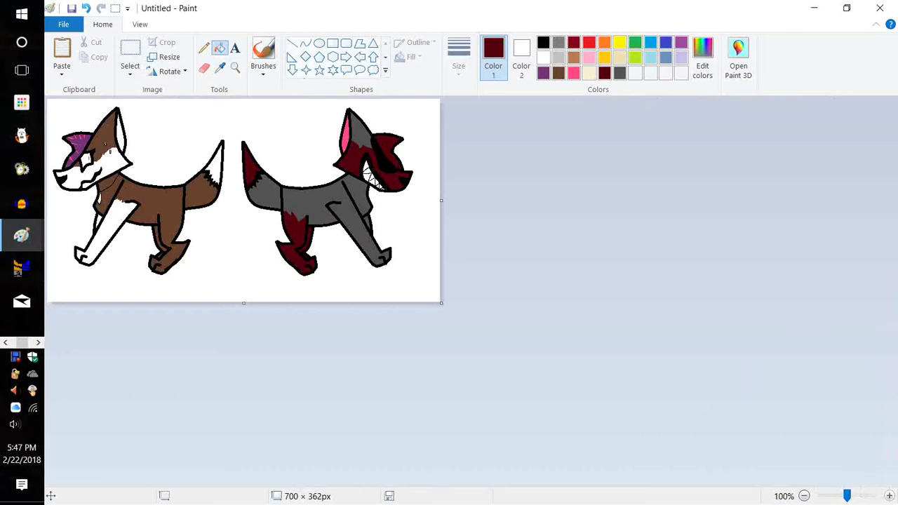
pyautogui.click(889, 496)
pyautogui.click(889, 496)
pyautogui.scroll(-5, 221, 235)
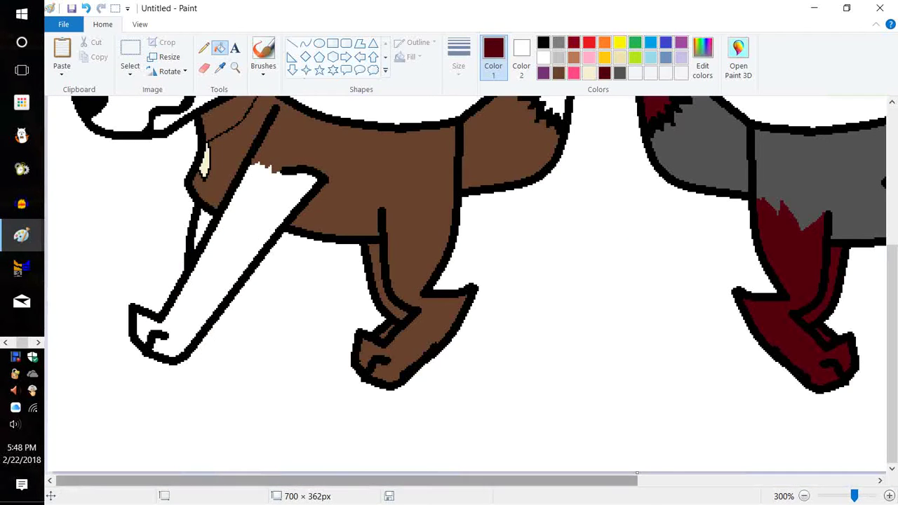
pyautogui.hscroll(5, 764, 119)
pyautogui.scroll(5, 299, 112)
pyautogui.click(543, 43)
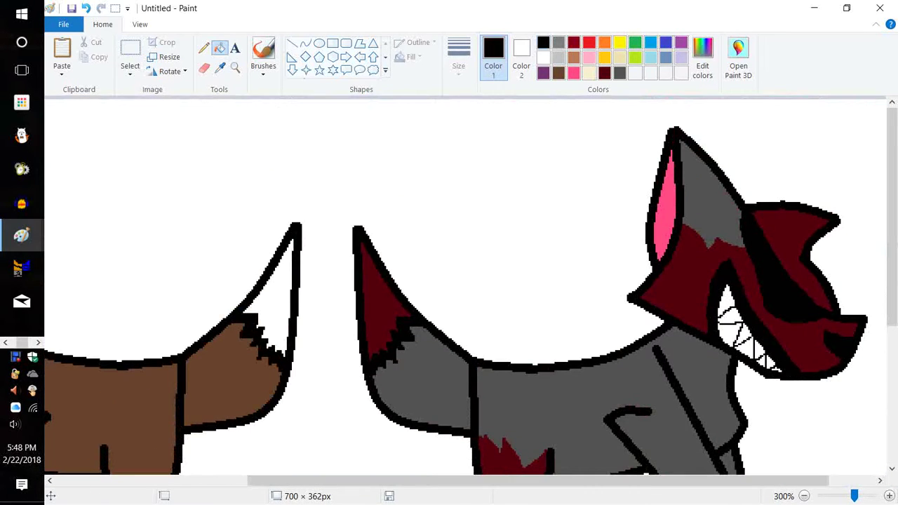
pyautogui.click(204, 48)
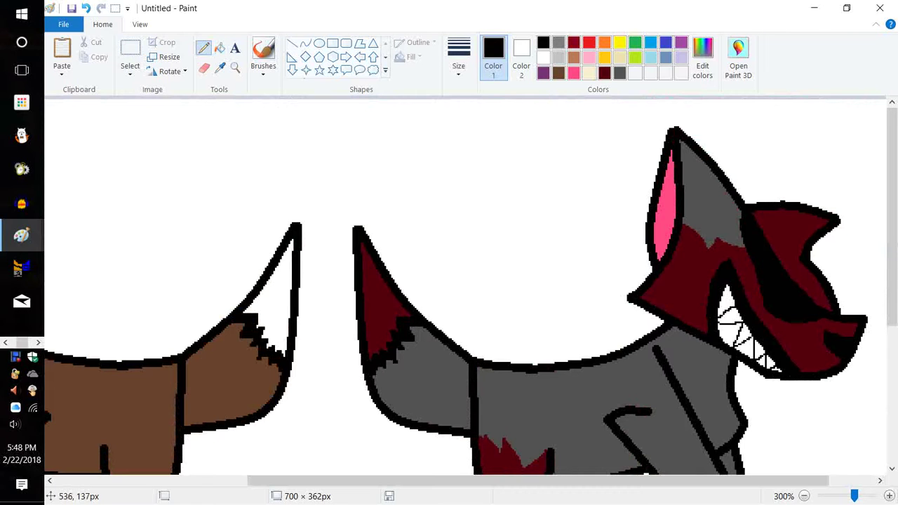
pyautogui.moveTo(675, 333); pyautogui.dragTo(727, 373)
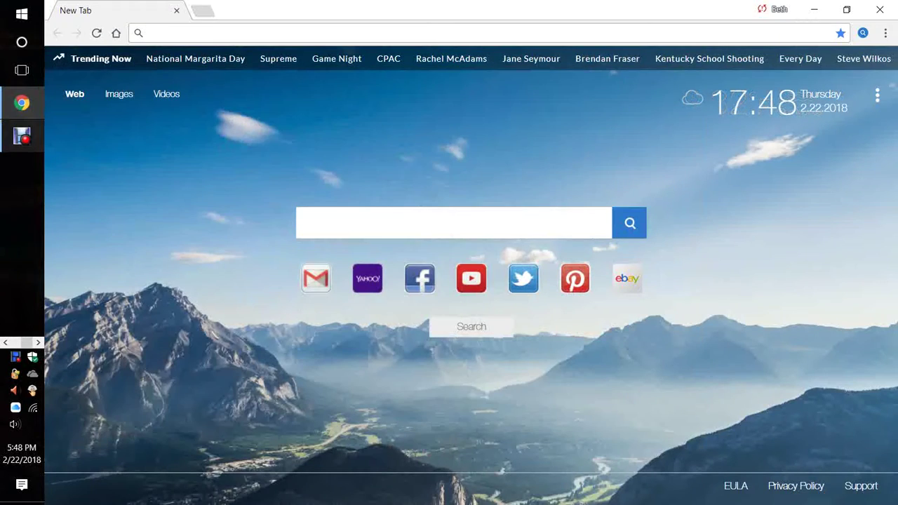
# Step: Switch back to Paint and draw a small pointed pendant in black Pencil hanging from the flipped animal's neck line
pyautogui.click(6, 343)
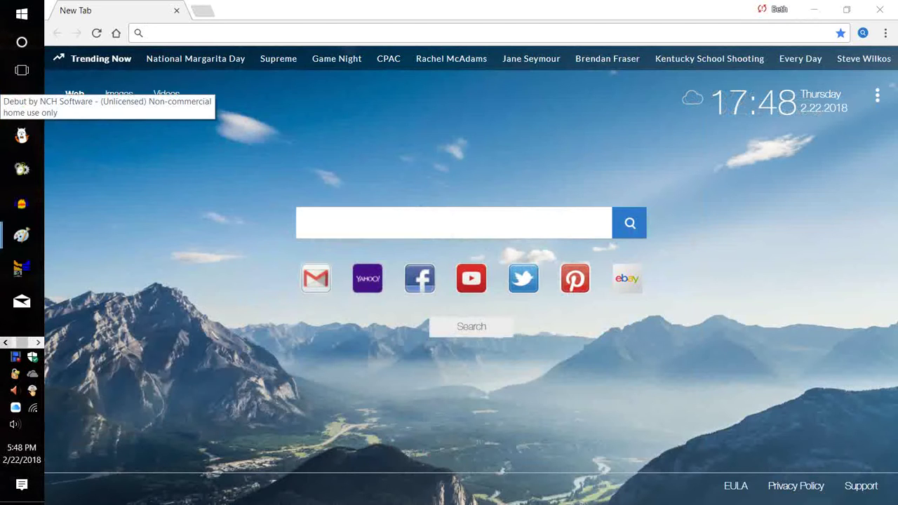
pyautogui.moveTo(22, 235)
pyautogui.click(119, 300)
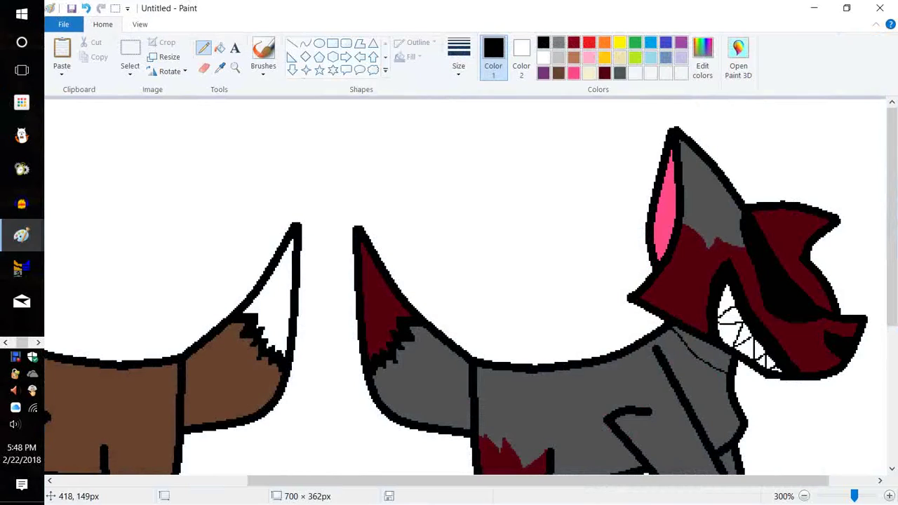
pyautogui.moveTo(726, 372); pyautogui.dragTo(722, 401)
# Step: Fill the pendant on the flipped animal's necklace with the custom maroon, undoing a stray fill of the black outlines
pyautogui.click(574, 43)
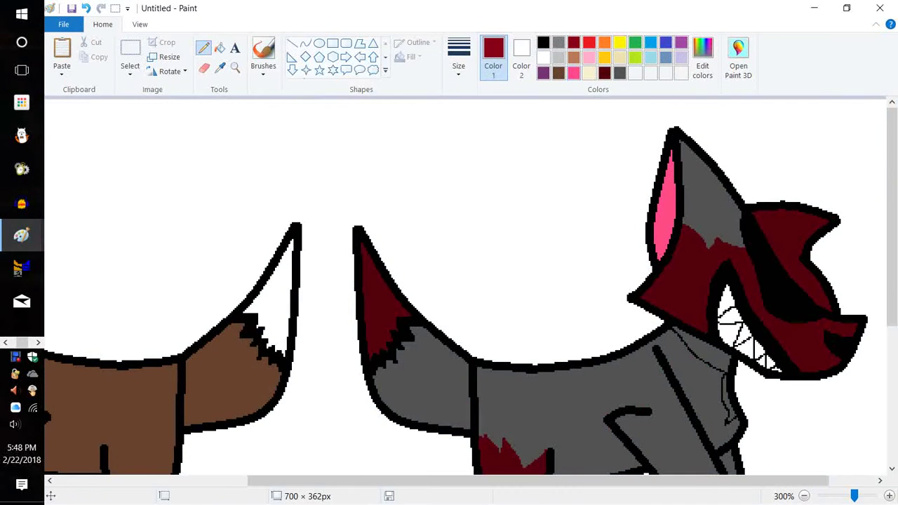
pyautogui.click(558, 73)
pyautogui.click(604, 73)
pyautogui.click(220, 48)
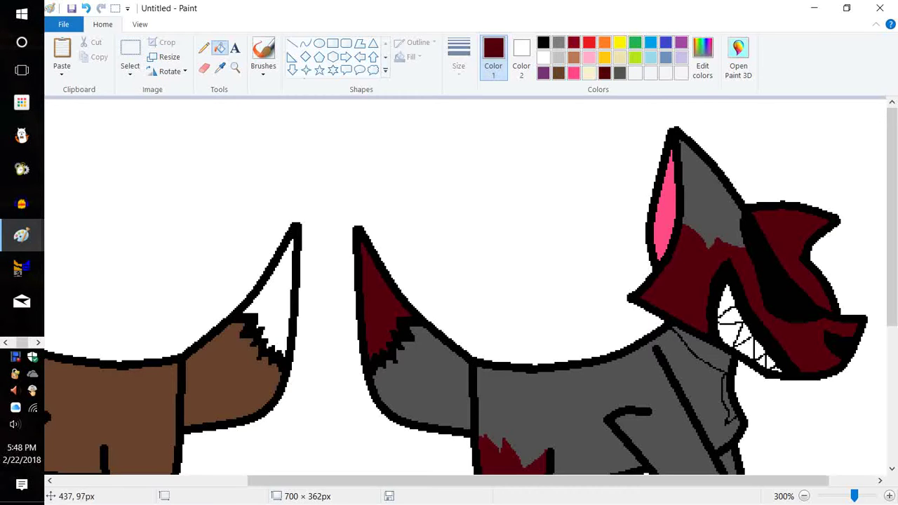
pyautogui.click(723, 392)
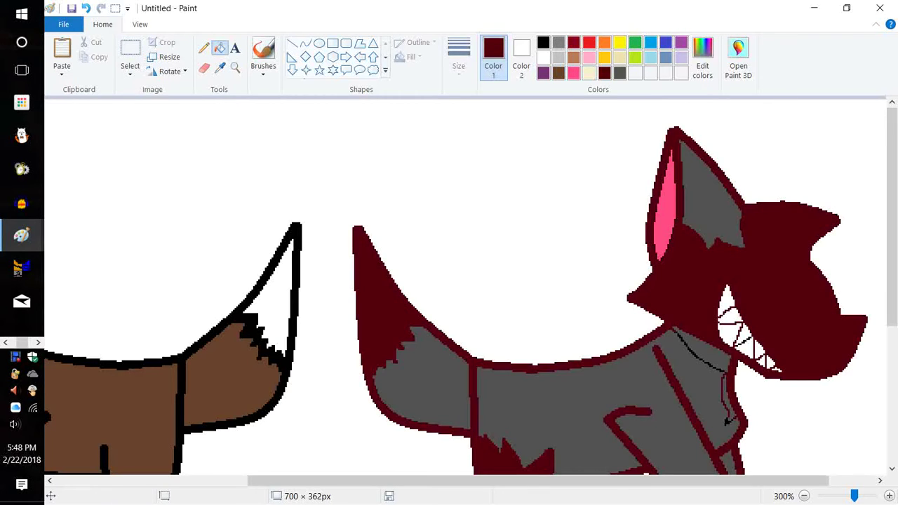
pyautogui.hotkey('ctrl', 'z')
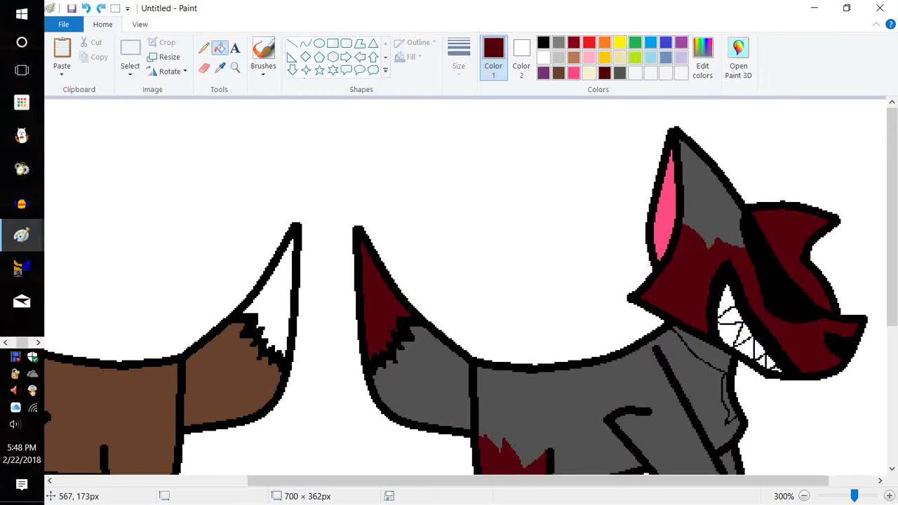
pyautogui.click(729, 397)
# Step: Draw a jagged maroon Pencil line down the flipped animal's neck and fill the chest in front of it with the same maroon
pyautogui.click(204, 47)
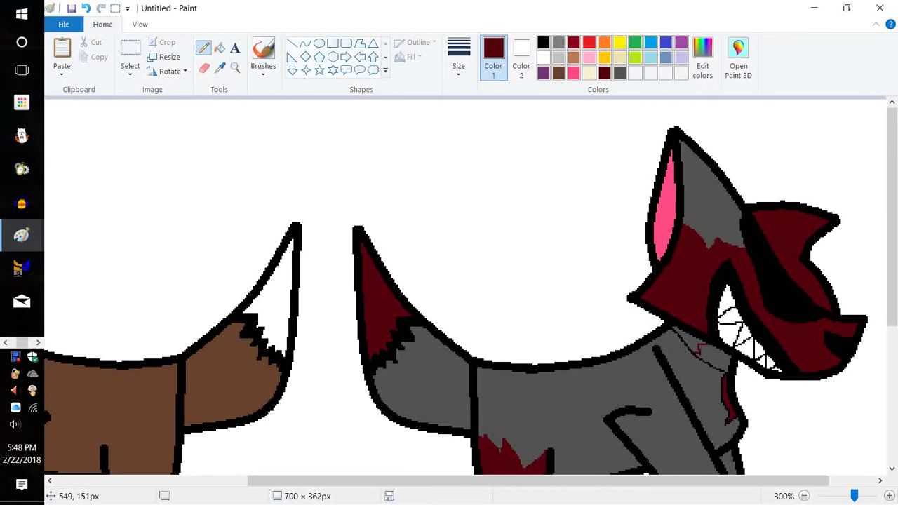
pyautogui.moveTo(698, 367); pyautogui.dragTo(685, 377)
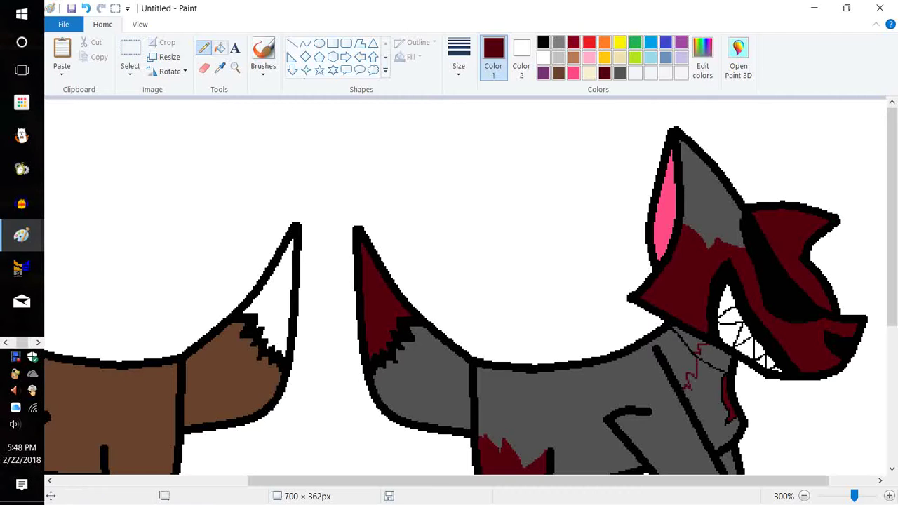
pyautogui.click(219, 47)
pyautogui.click(704, 407)
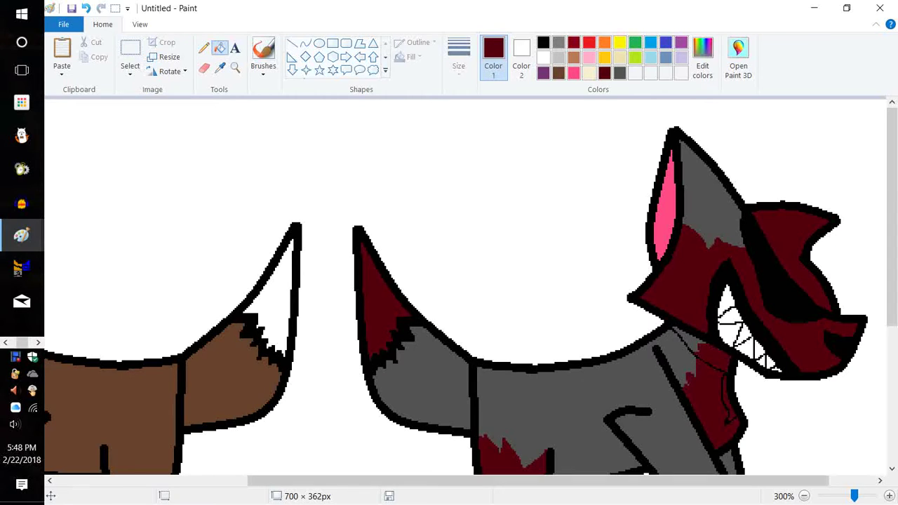
# Step: Draw a jagged white Pencil line across the brown animal's neck and fill the chest below it white
pyautogui.moveTo(667, 480); pyautogui.dragTo(483, 480)
pyautogui.click(543, 58)
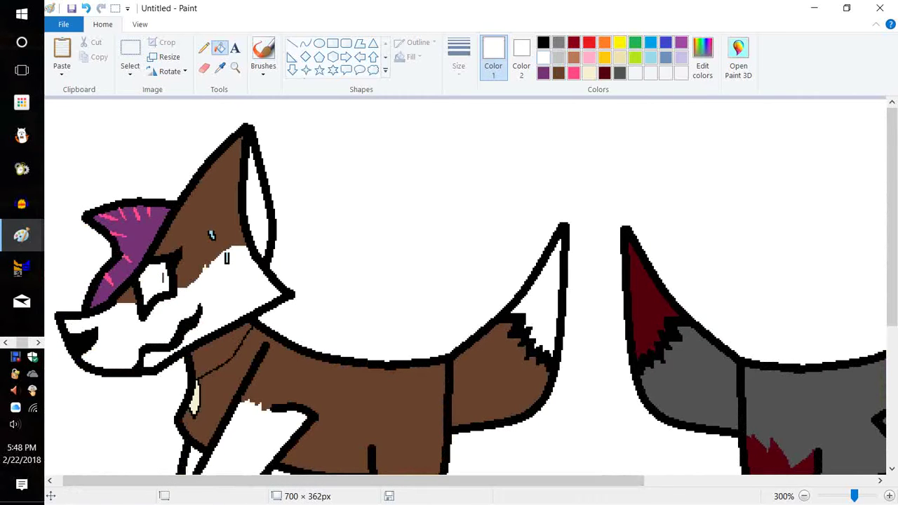
pyautogui.click(204, 48)
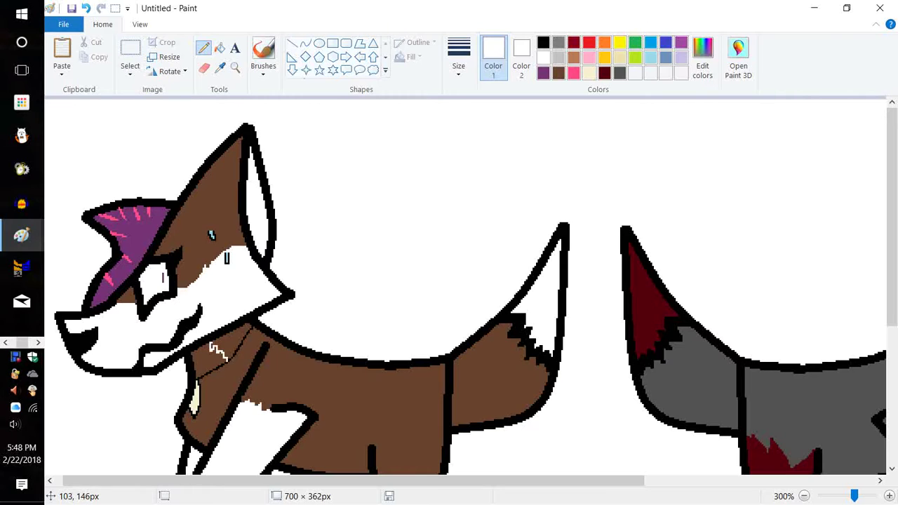
pyautogui.moveTo(237, 361); pyautogui.dragTo(243, 366)
pyautogui.click(219, 47)
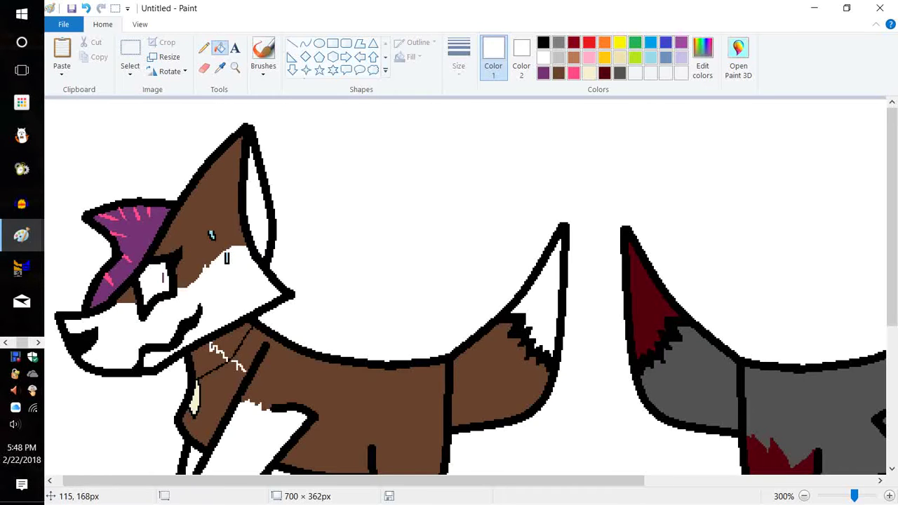
pyautogui.click(206, 353)
# Step: Zoom out to 100% and view the drawing of both animals in full screen
pyautogui.scroll(-3, 245, 366)
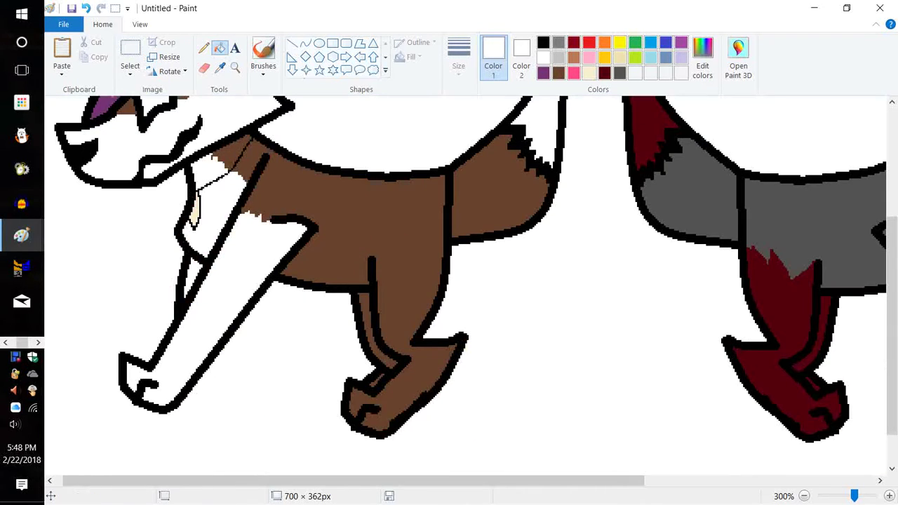
pyautogui.moveTo(353, 480); pyautogui.dragTo(503, 480)
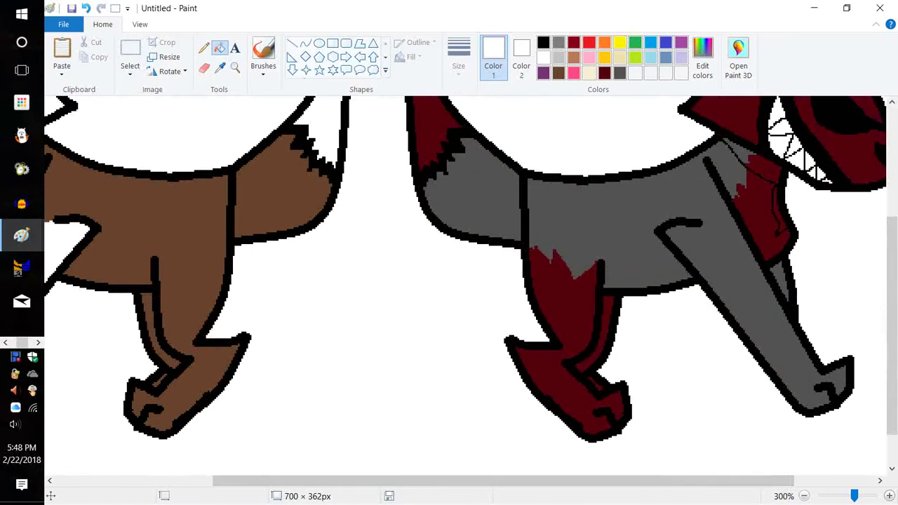
pyautogui.click(805, 495)
pyautogui.click(804, 496)
pyautogui.click(140, 25)
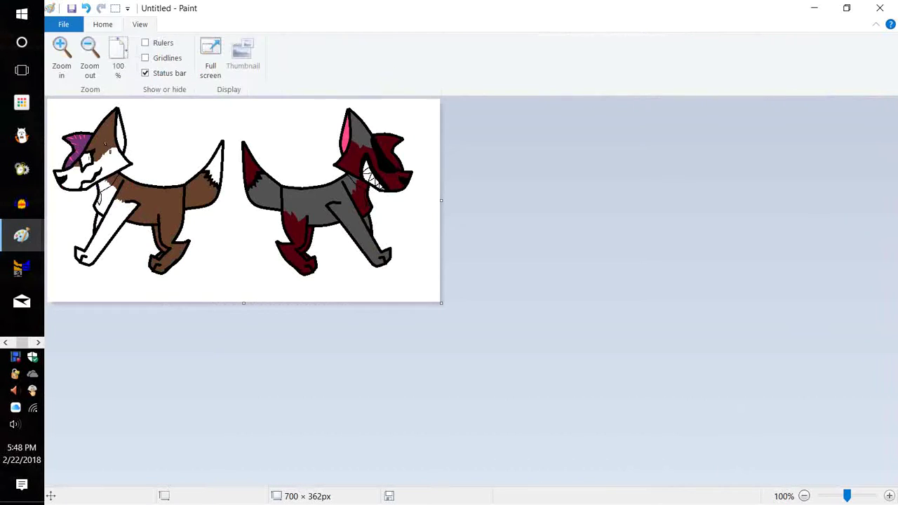
pyautogui.click(210, 65)
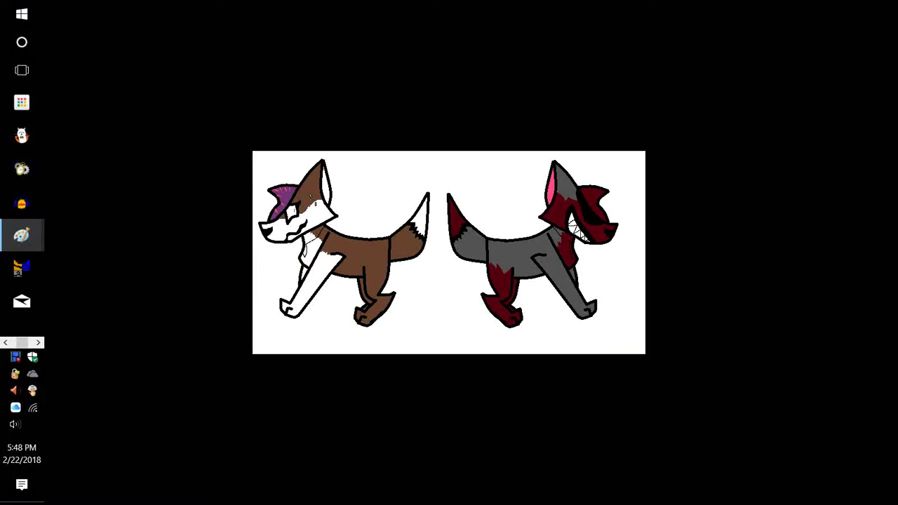